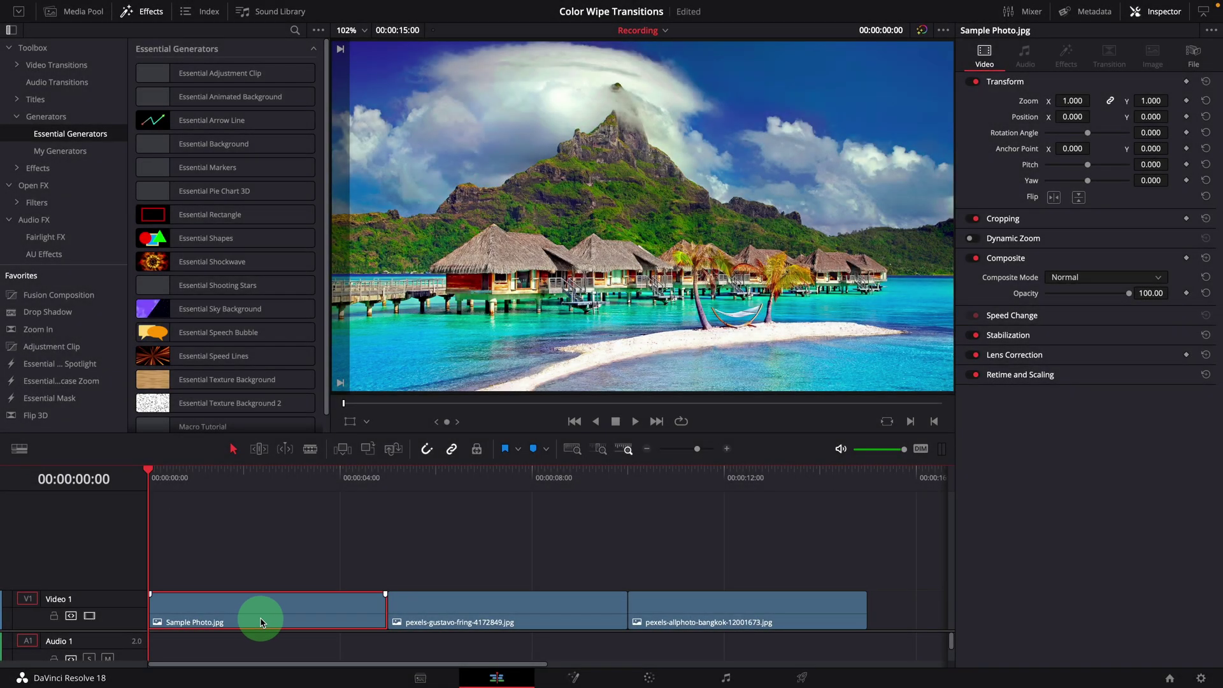
# Step: Add an Essential Animated Background generator on V2, trimmed to end at the first photo's cut
pyautogui.moveTo(150, 478); pyautogui.dragTo(202, 479)
pyautogui.moveTo(411, 501); pyautogui.dragTo(754, 521)
pyautogui.moveTo(614, 516); pyautogui.dragTo(367, 523)
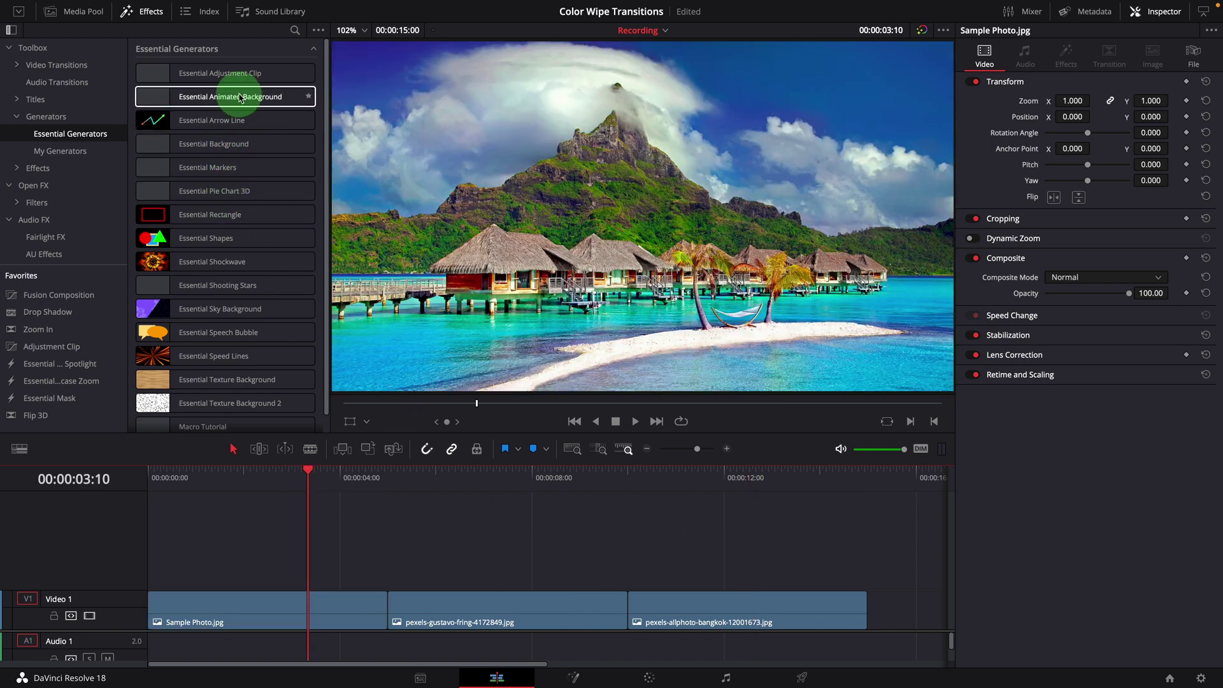
pyautogui.moveTo(242, 95); pyautogui.dragTo(466, 562)
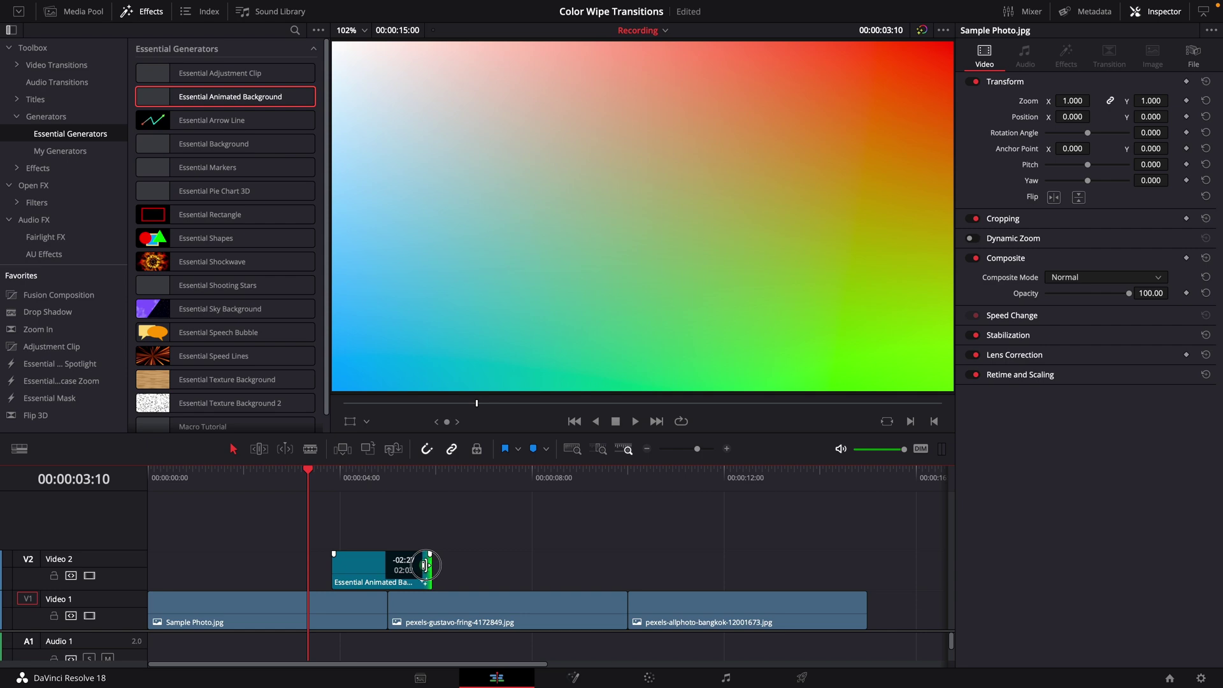
pyautogui.moveTo(421, 565); pyautogui.dragTo(356, 571)
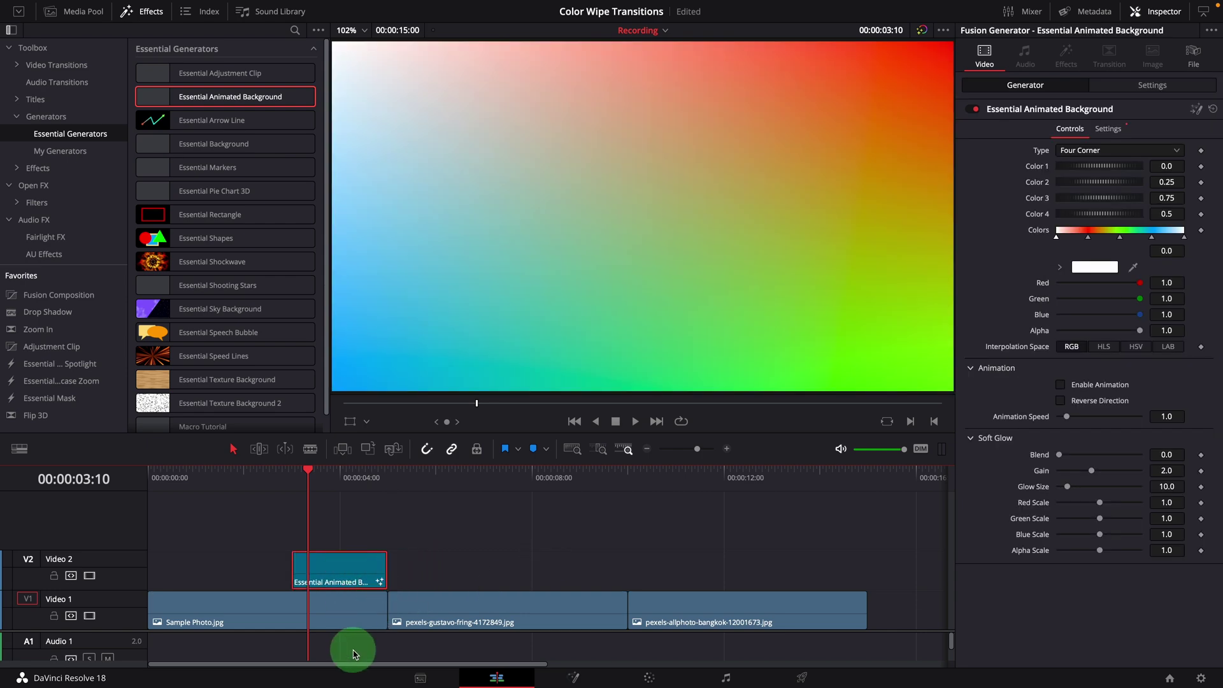
pyautogui.click(373, 615)
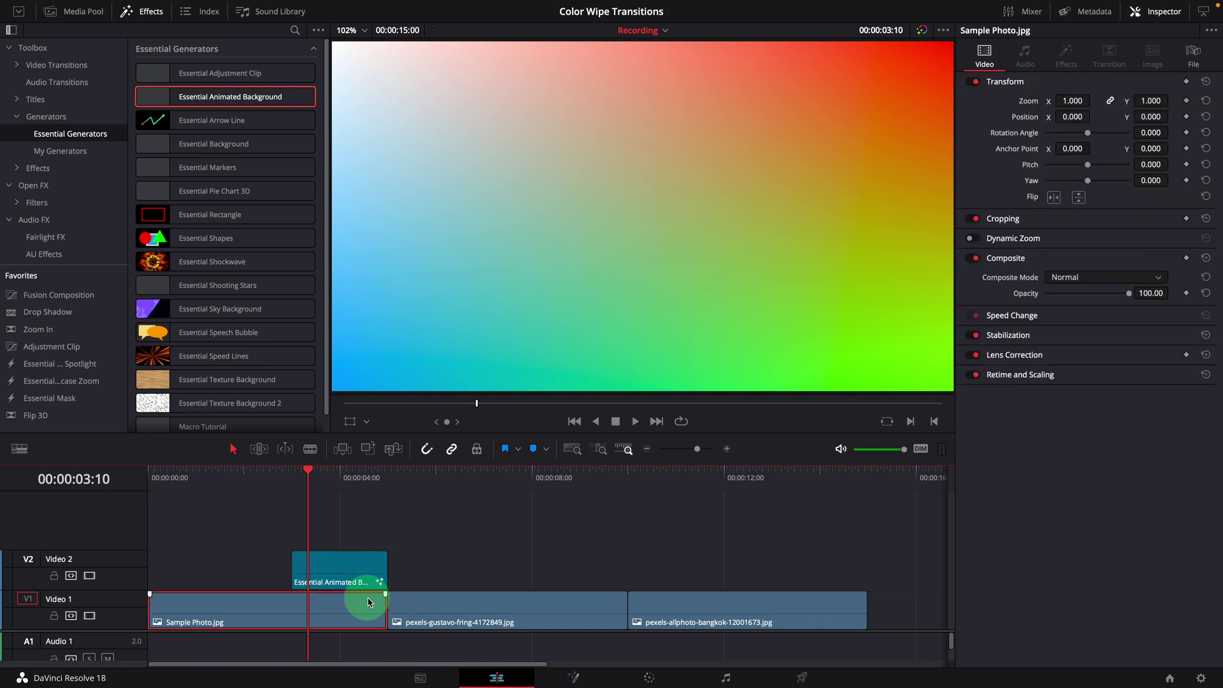
# Step: Switch the generator clip's background type to Gradient
pyautogui.click(344, 567)
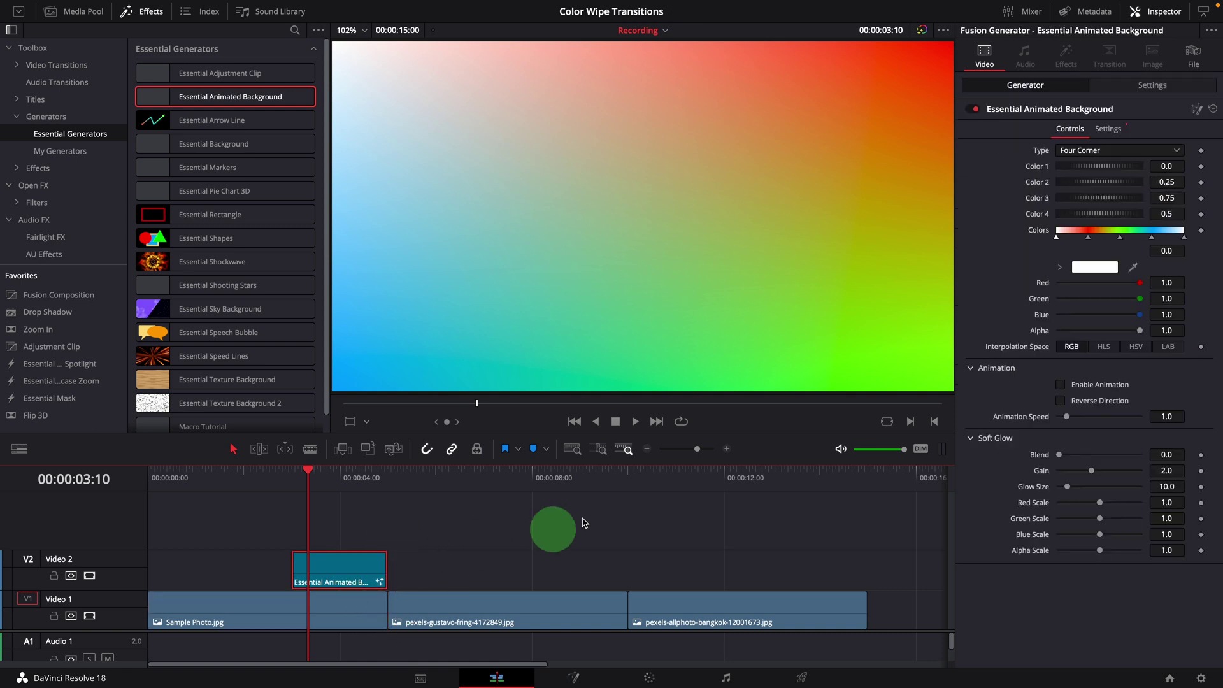
pyautogui.click(1110, 152)
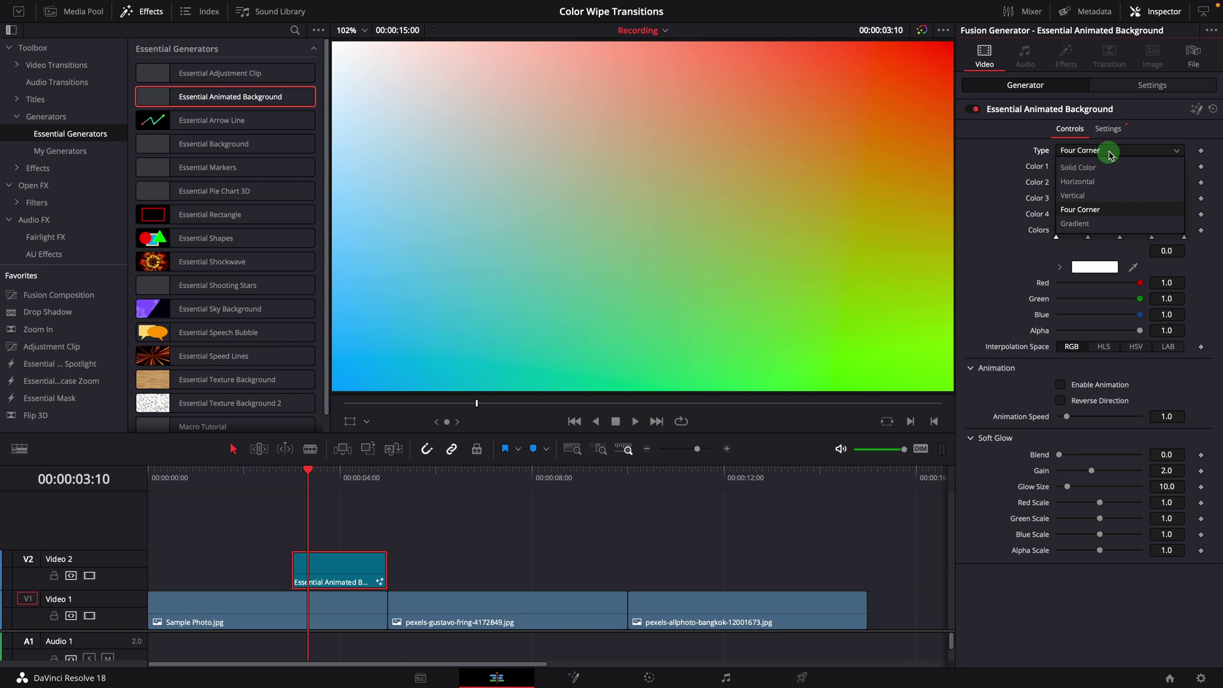
pyautogui.click(1074, 225)
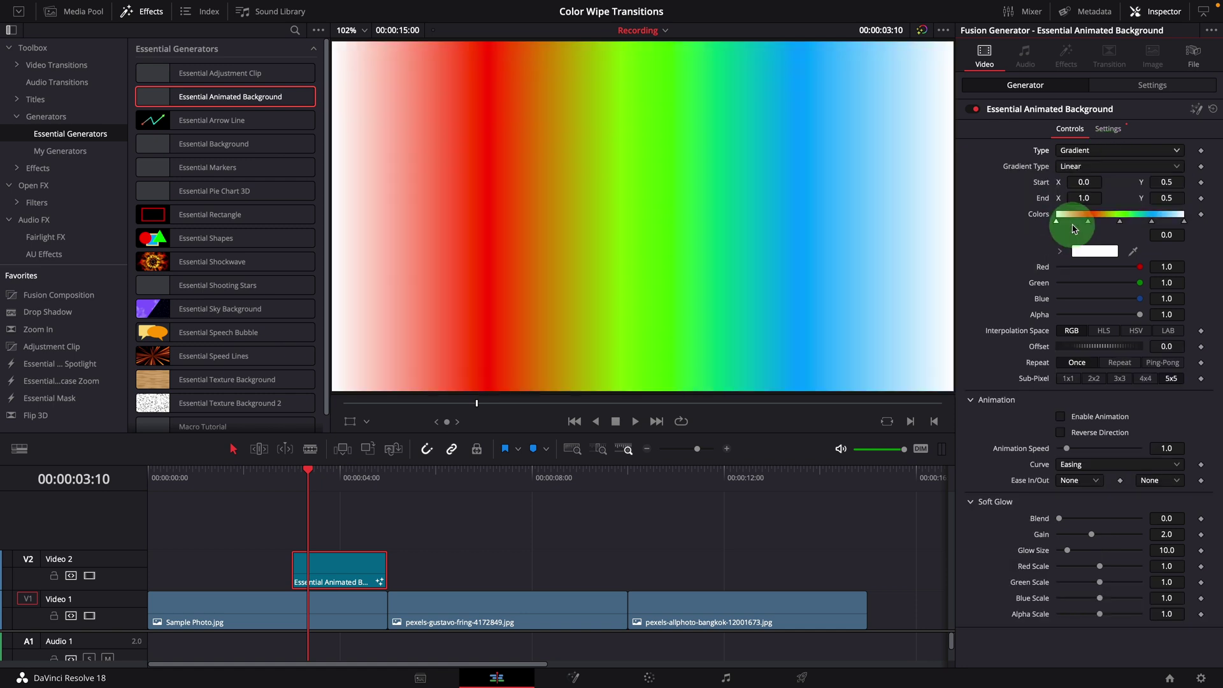
# Step: Show the gradient's viewer handles and drag start and end together into a narrow diagonal band
pyautogui.click(367, 426)
pyautogui.click(383, 508)
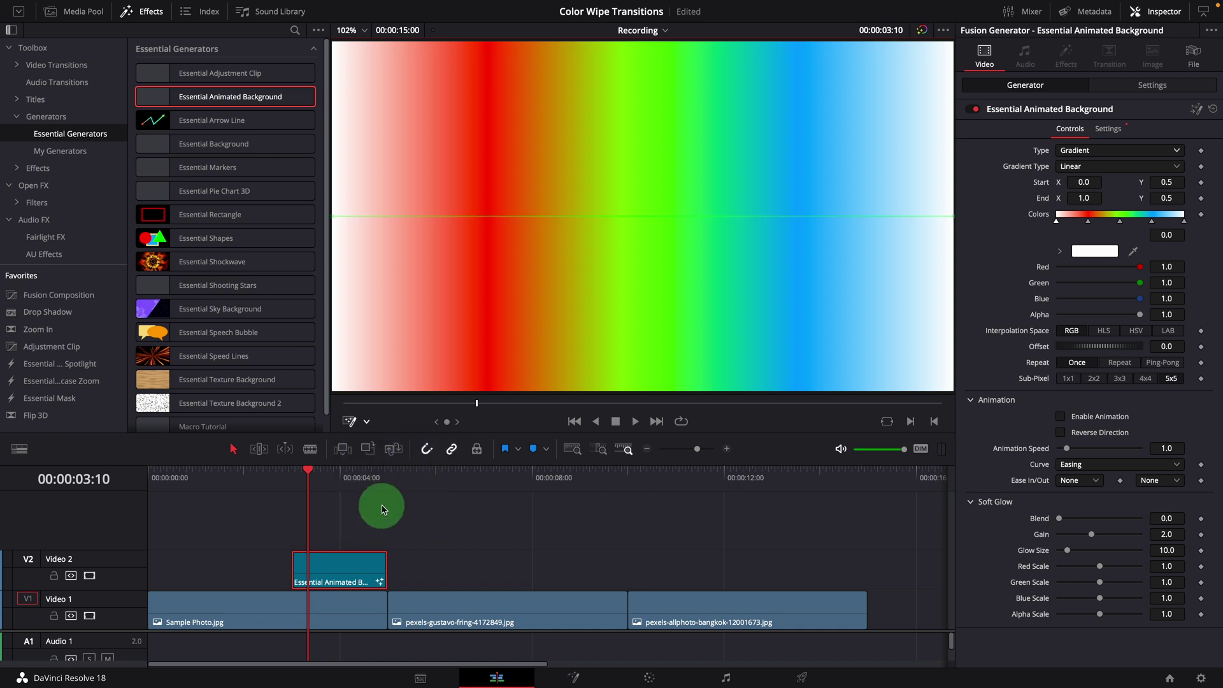
pyautogui.scroll(-1, 818, 272)
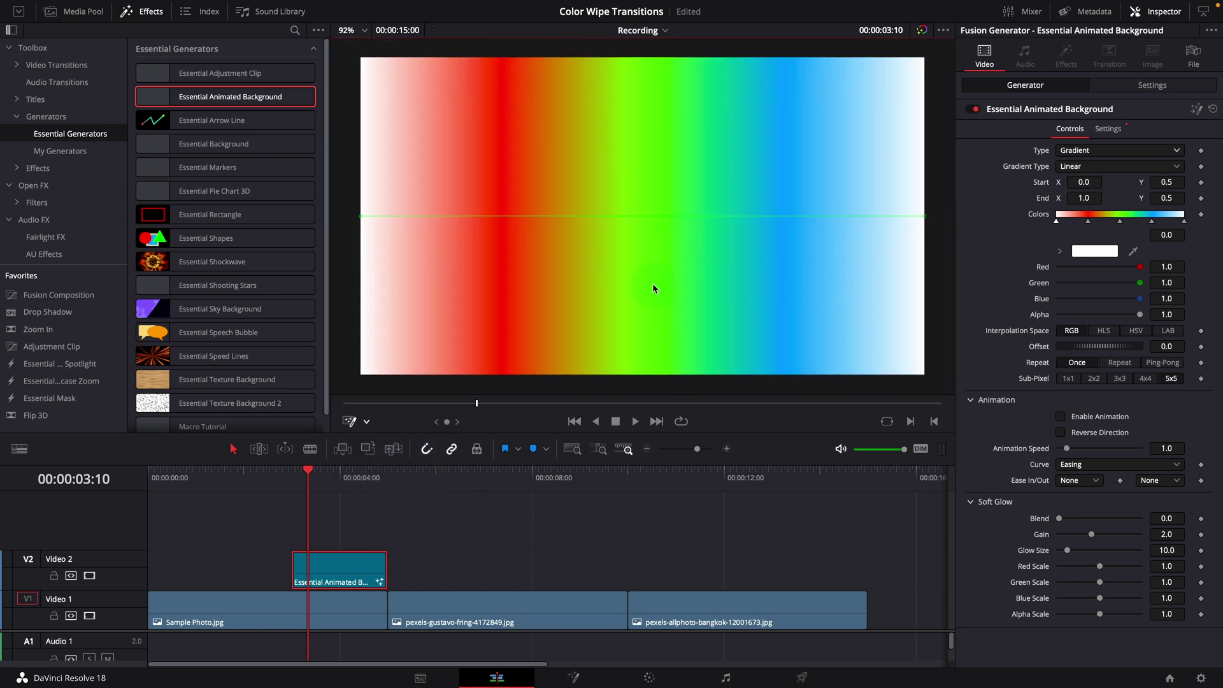
pyautogui.moveTo(361, 220); pyautogui.dragTo(599, 211)
pyautogui.moveTo(924, 216); pyautogui.dragTo(687, 234)
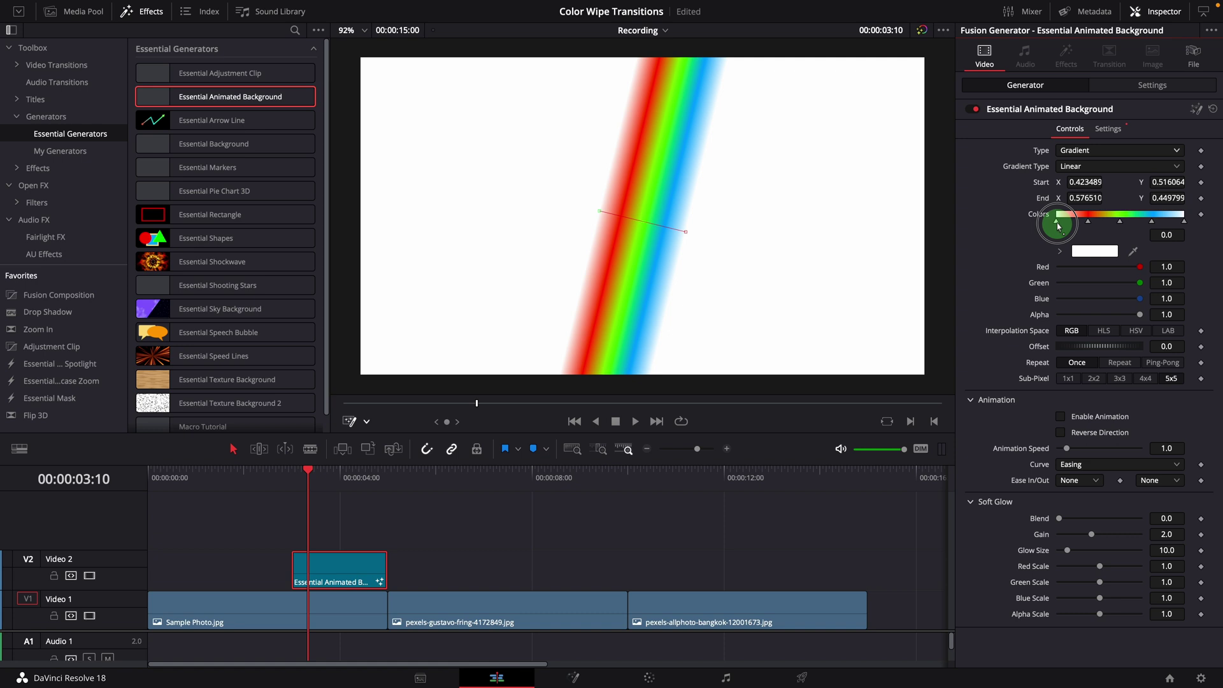
# Step: Make the first gradient stop black and the last stop black with Alpha 0
pyautogui.click(1057, 223)
pyautogui.click(1094, 251)
pyautogui.moveTo(1086, 294); pyautogui.dragTo(1032, 368)
pyautogui.click(1185, 248)
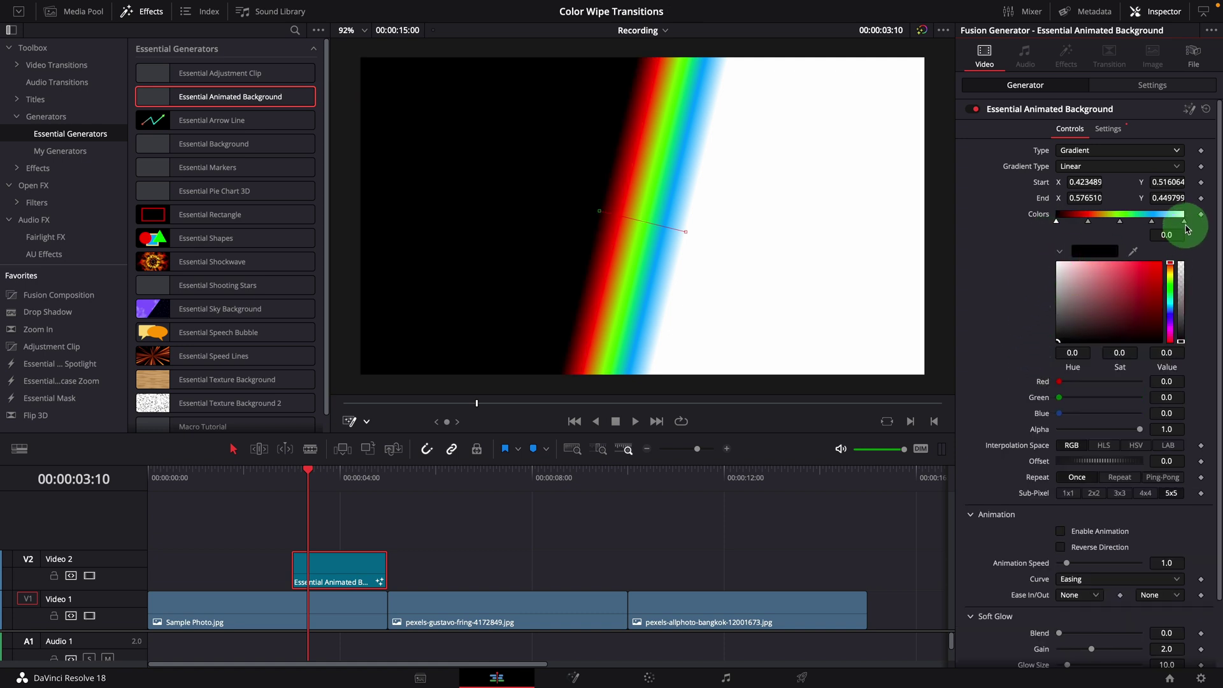
pyautogui.moveTo(1086, 274); pyautogui.dragTo(1047, 383)
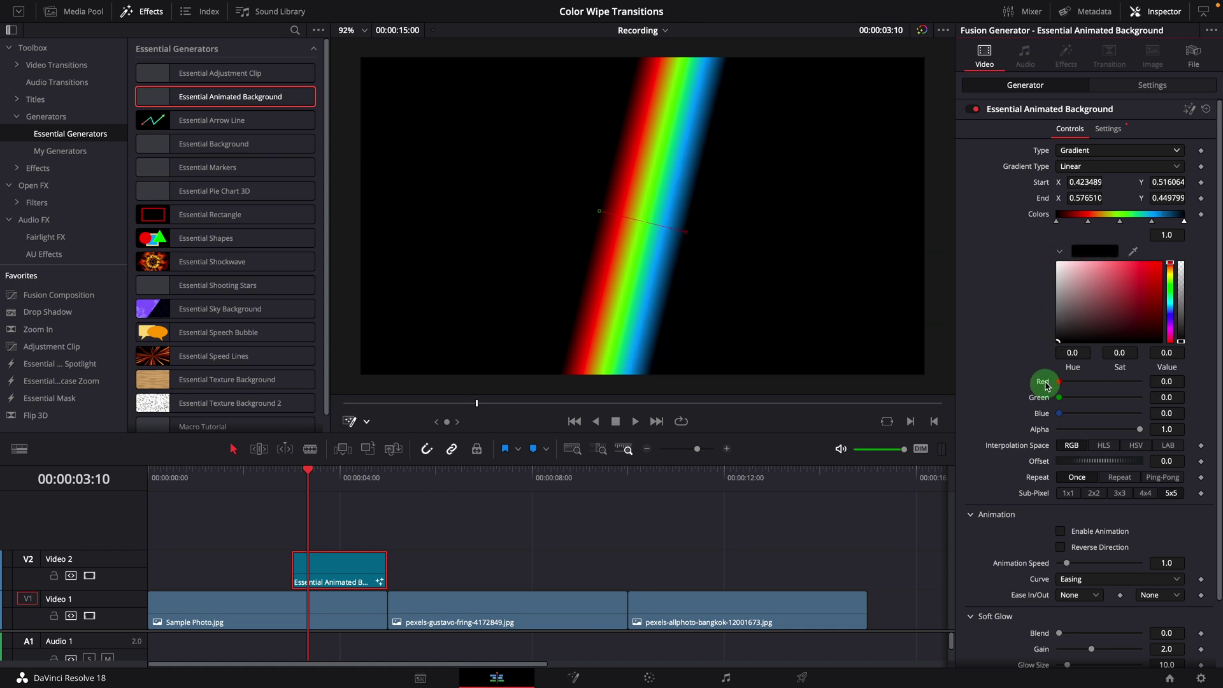
pyautogui.moveTo(1049, 432); pyautogui.dragTo(969, 415)
pyautogui.scroll(-3, 1090, 523)
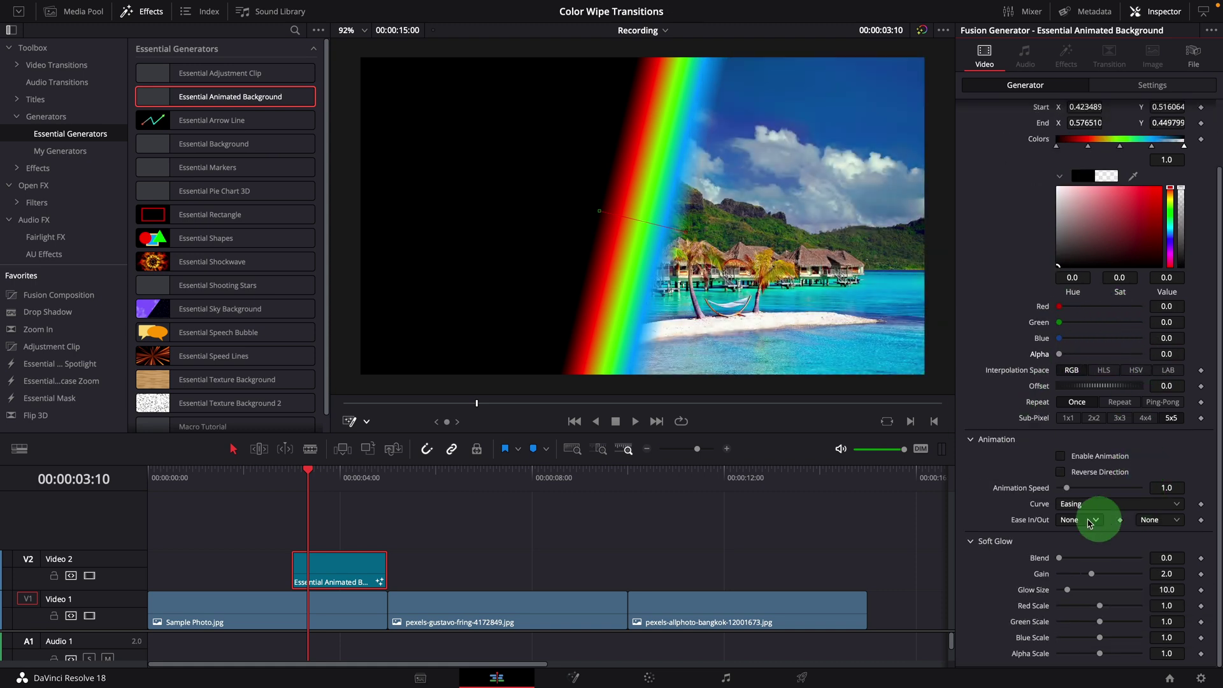
# Step: Enable the gradient animation and set Offset to -4.043 so the band starts out of frame
pyautogui.click(1061, 457)
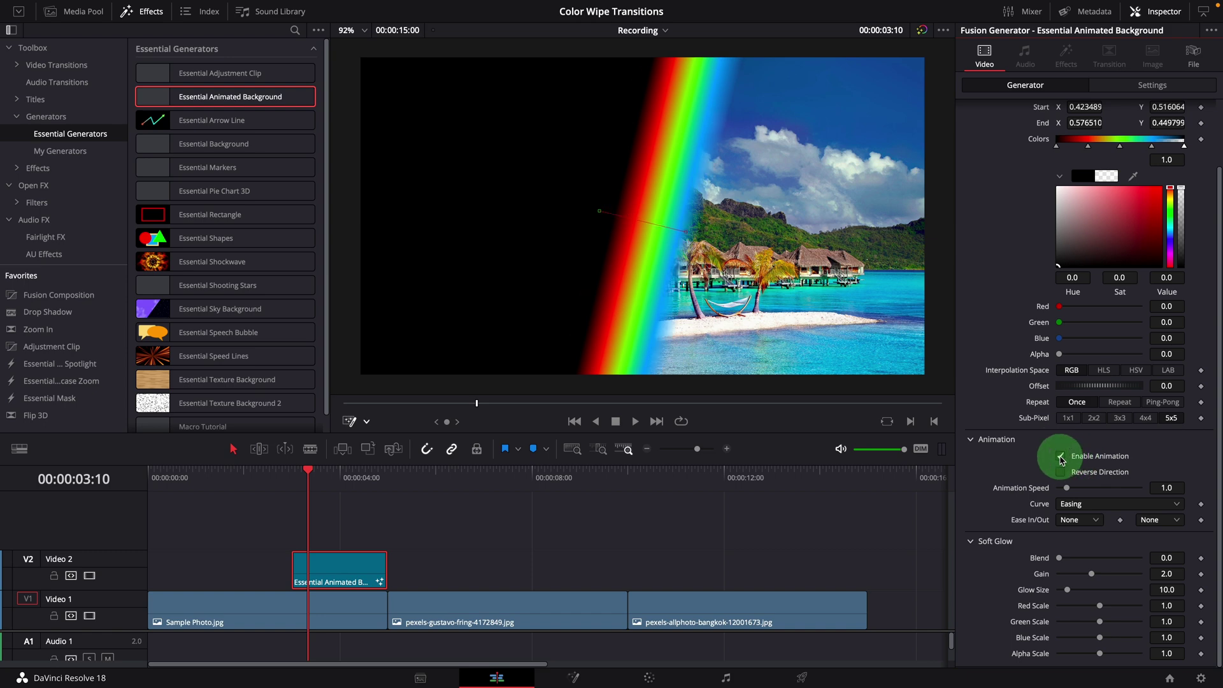
pyautogui.click(349, 570)
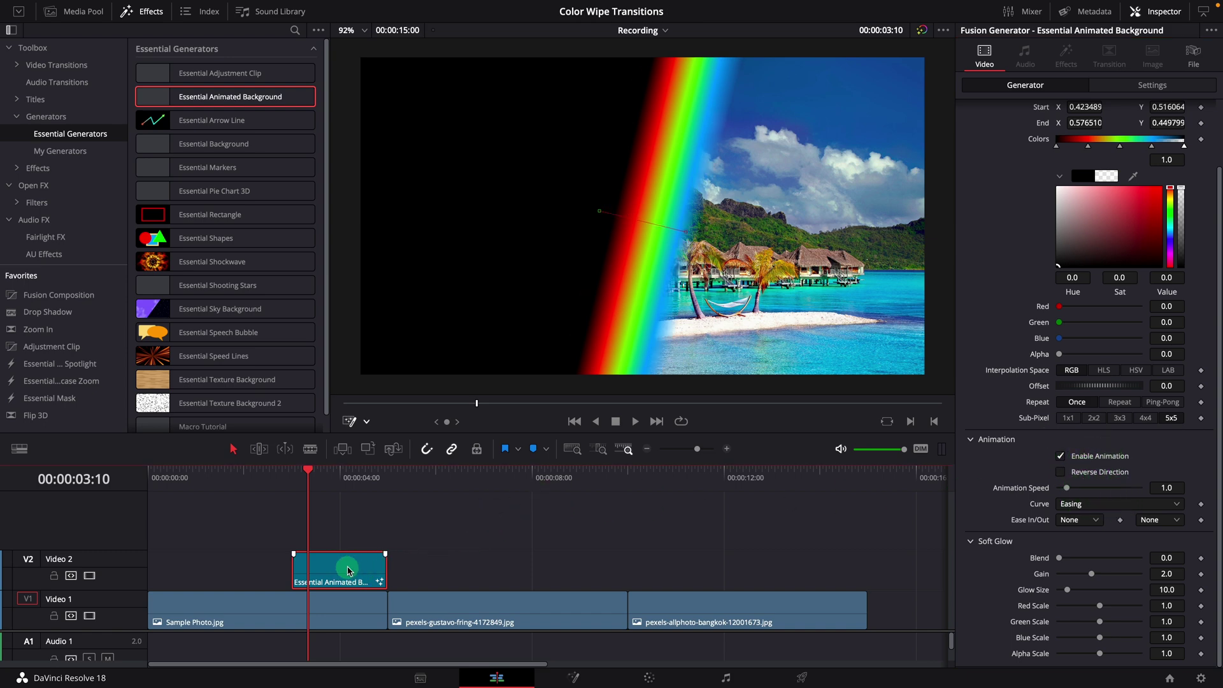
pyautogui.moveTo(299, 483); pyautogui.dragTo(302, 478)
pyautogui.click(331, 570)
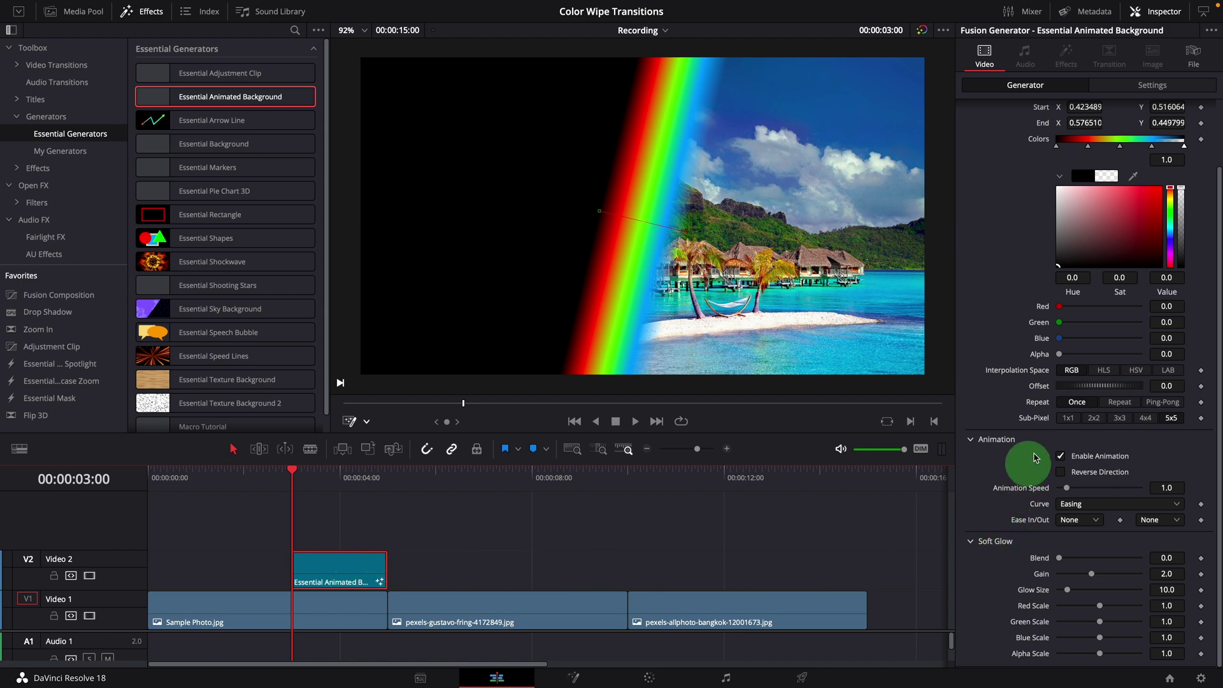
pyautogui.moveTo(1120, 388); pyautogui.dragTo(957, 395)
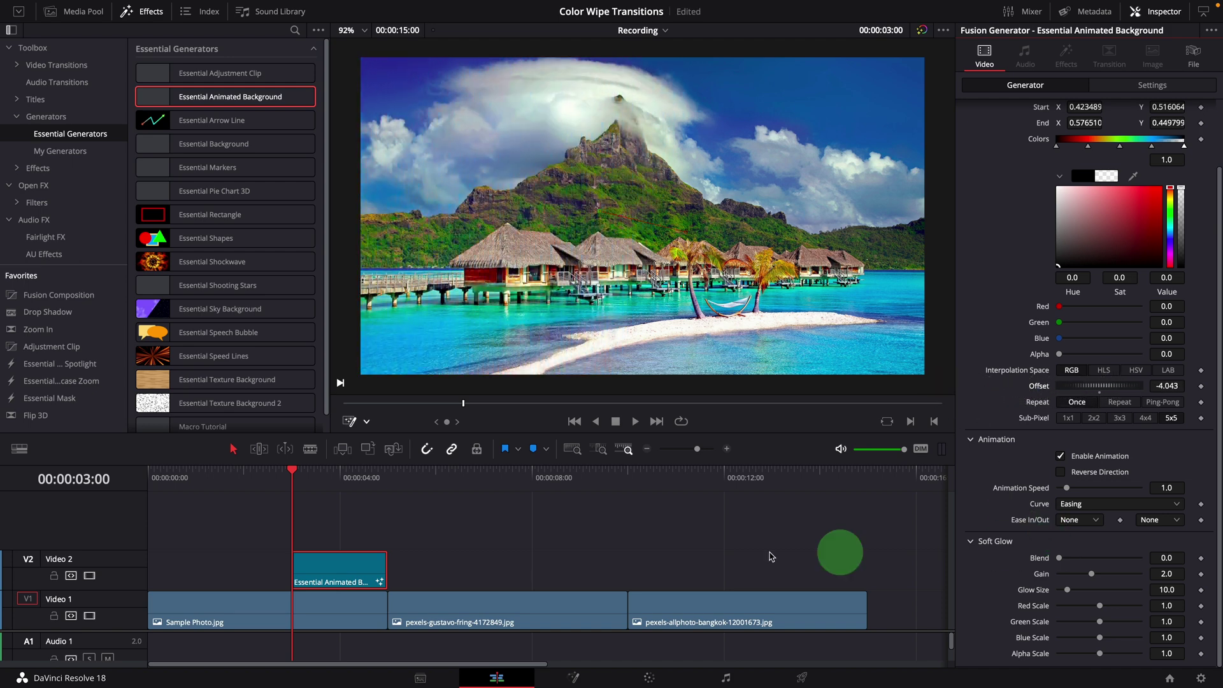
pyautogui.moveTo(294, 478); pyautogui.dragTo(385, 476)
pyautogui.press('Left')
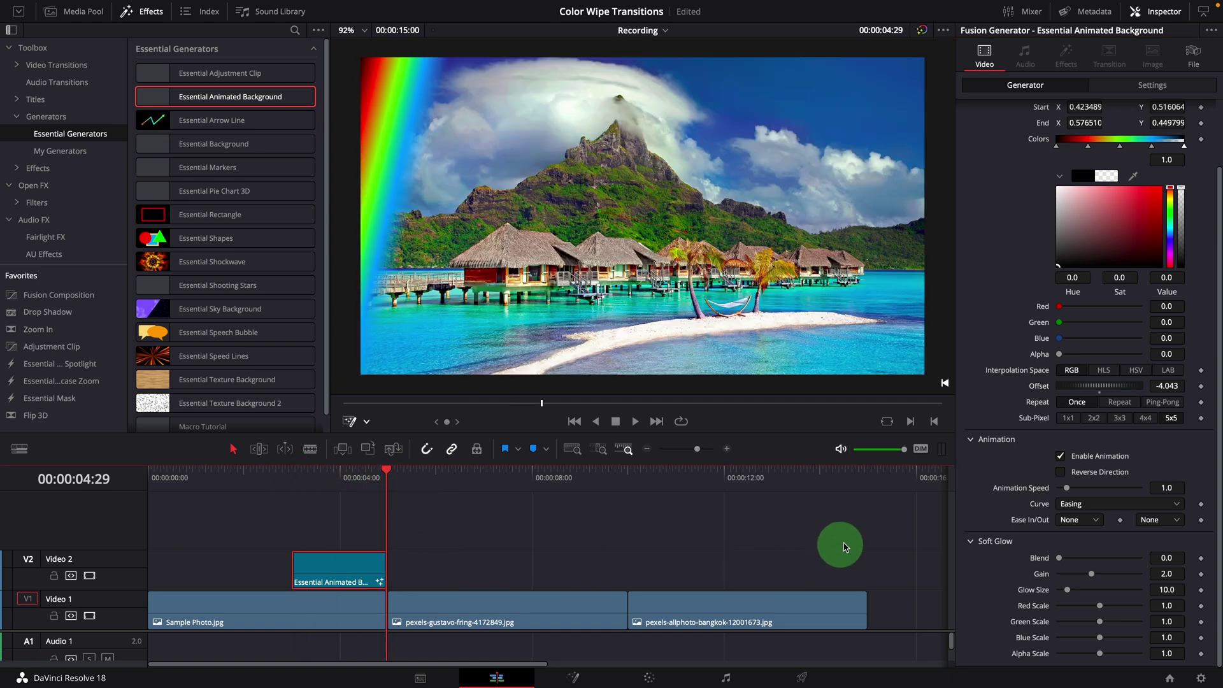
# Step: Raise Animation Speed to 8.207 and play the wipe back from the clip start
pyautogui.moveTo(1068, 492); pyautogui.dragTo(1123, 495)
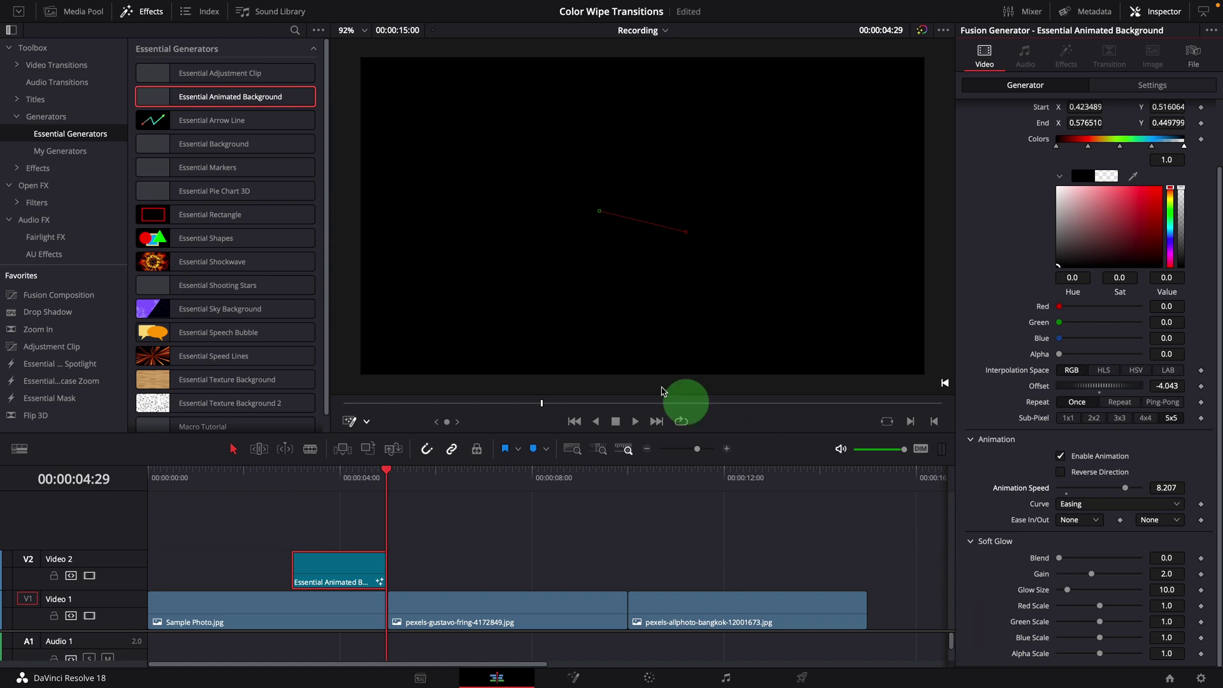
pyautogui.click(293, 487)
pyautogui.press('space')
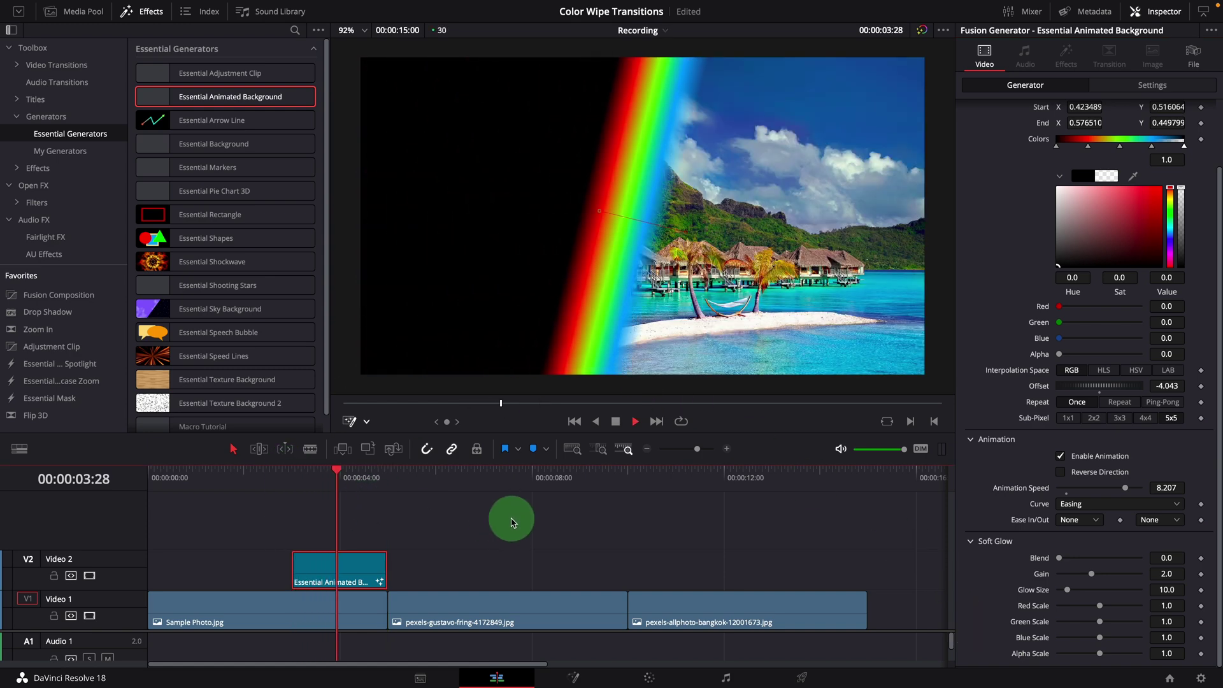
pyautogui.click(292, 468)
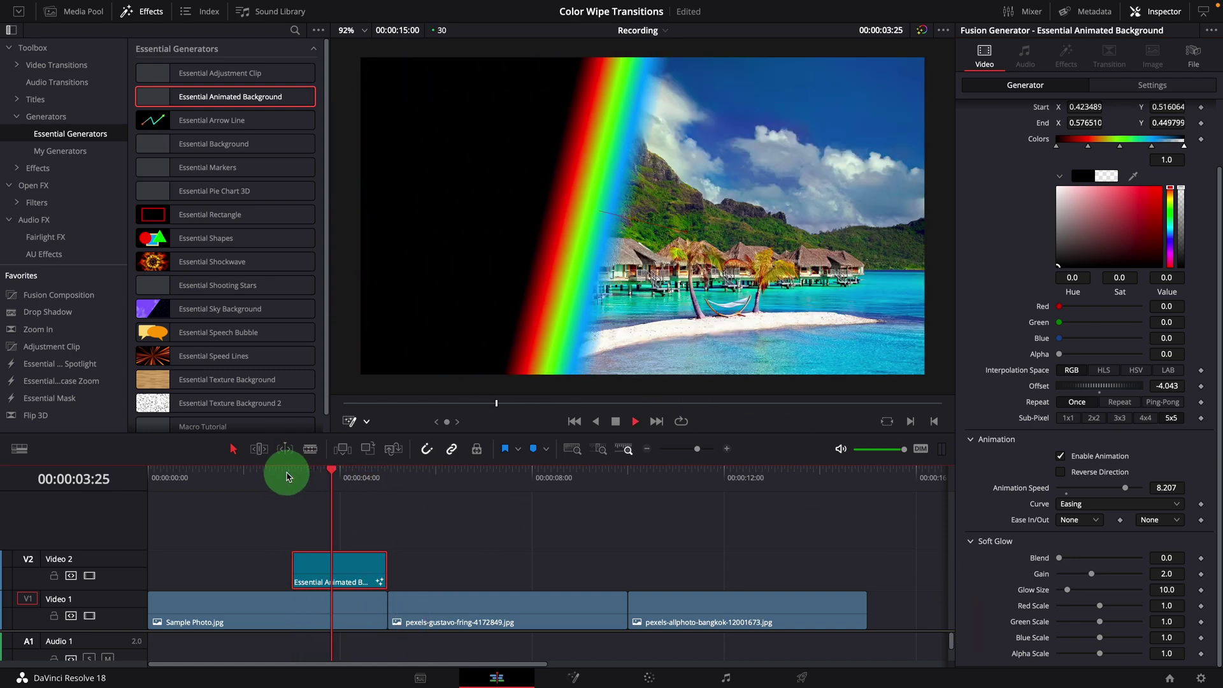
pyautogui.click(354, 555)
pyautogui.moveTo(377, 467); pyautogui.dragTo(294, 468)
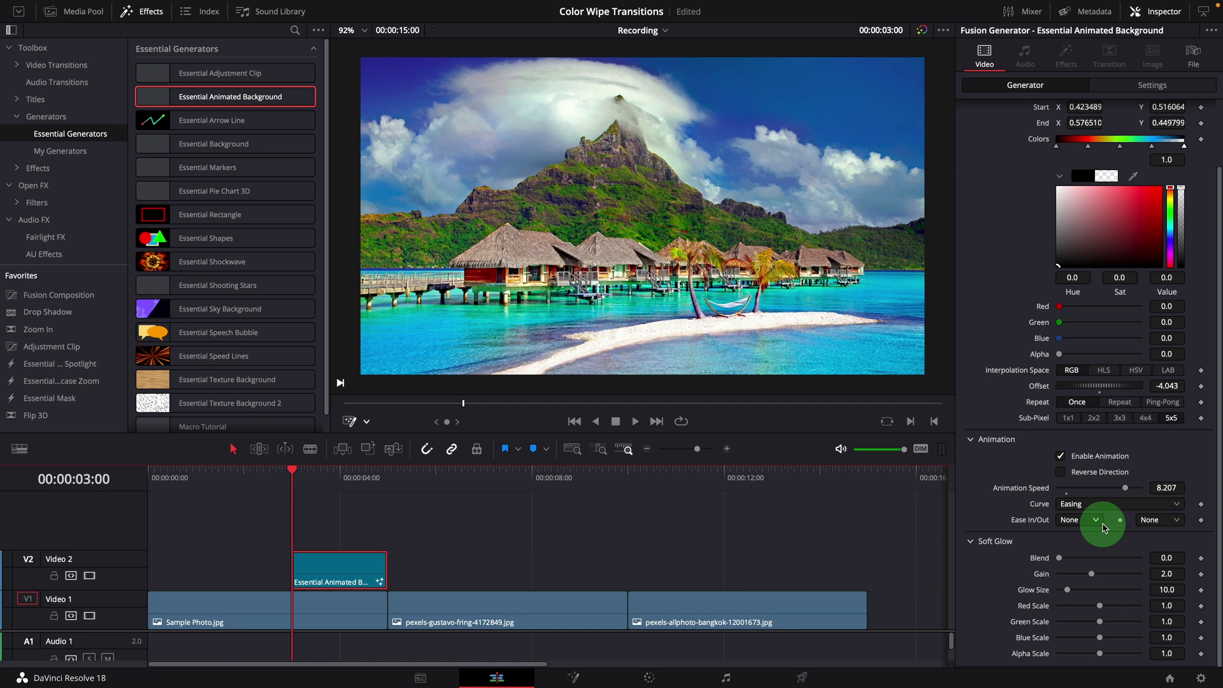
# Step: Set Ease In to Sine and Ease Out to Expo, then preview the wipe
pyautogui.click(1082, 519)
pyautogui.click(1076, 551)
pyautogui.click(1171, 521)
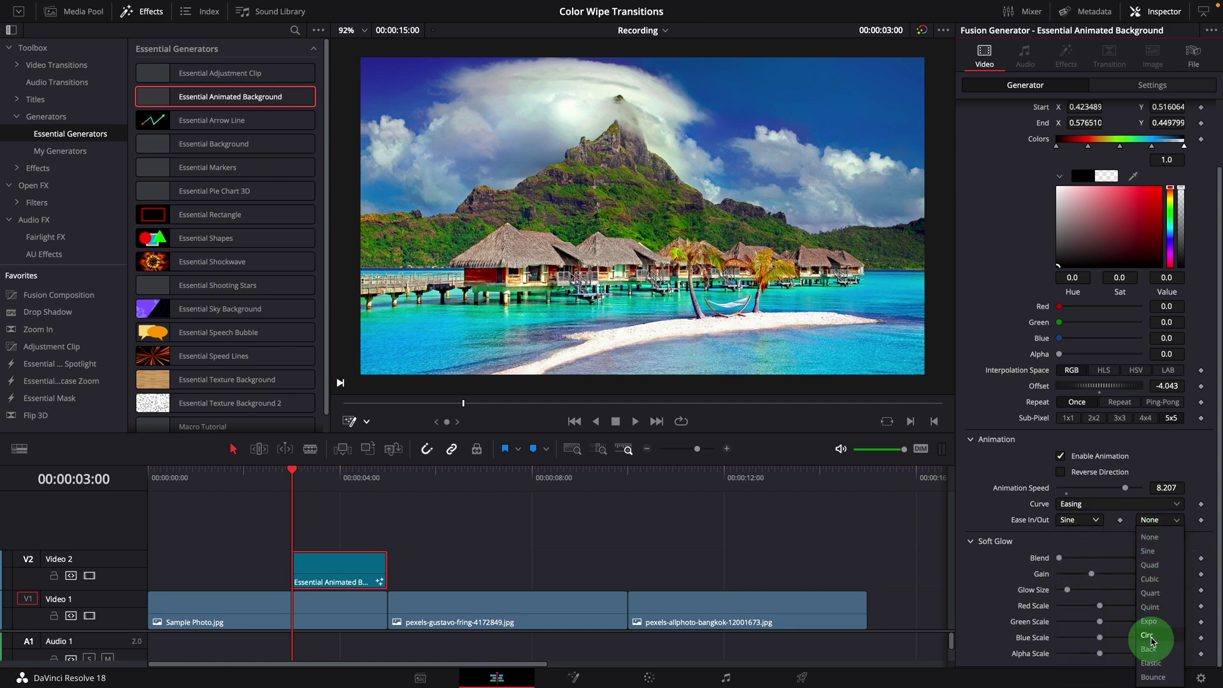
pyautogui.click(1148, 621)
pyautogui.click(326, 521)
pyautogui.press('space')
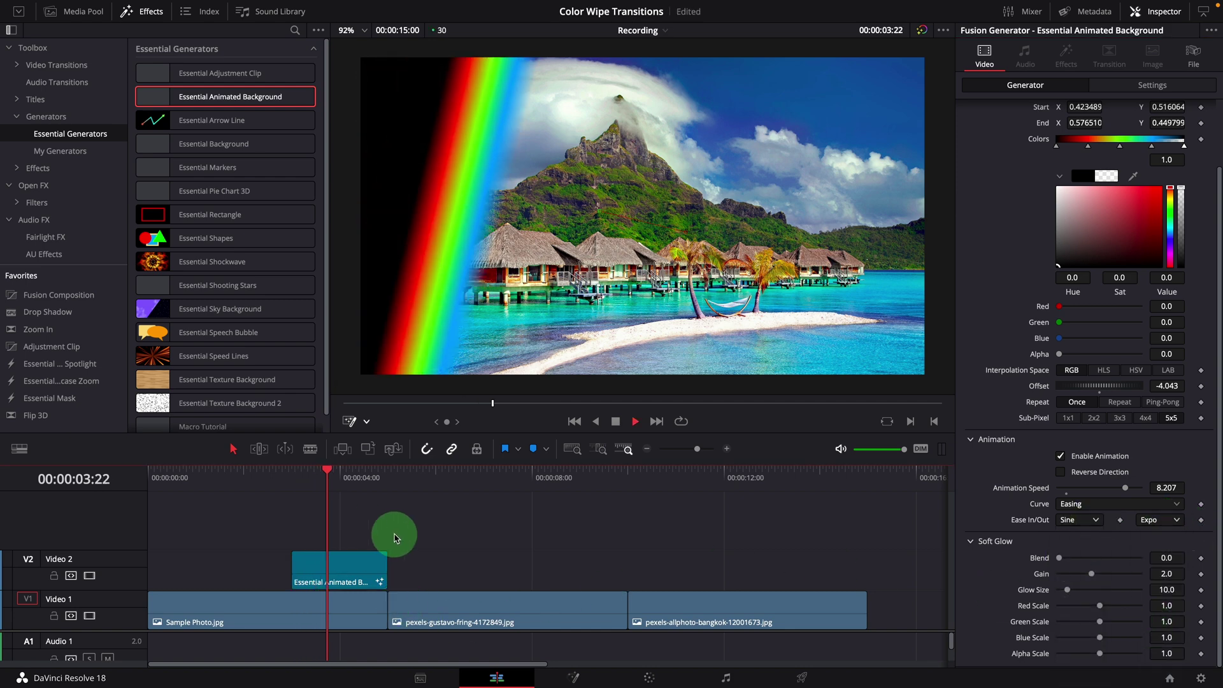
pyautogui.click(292, 475)
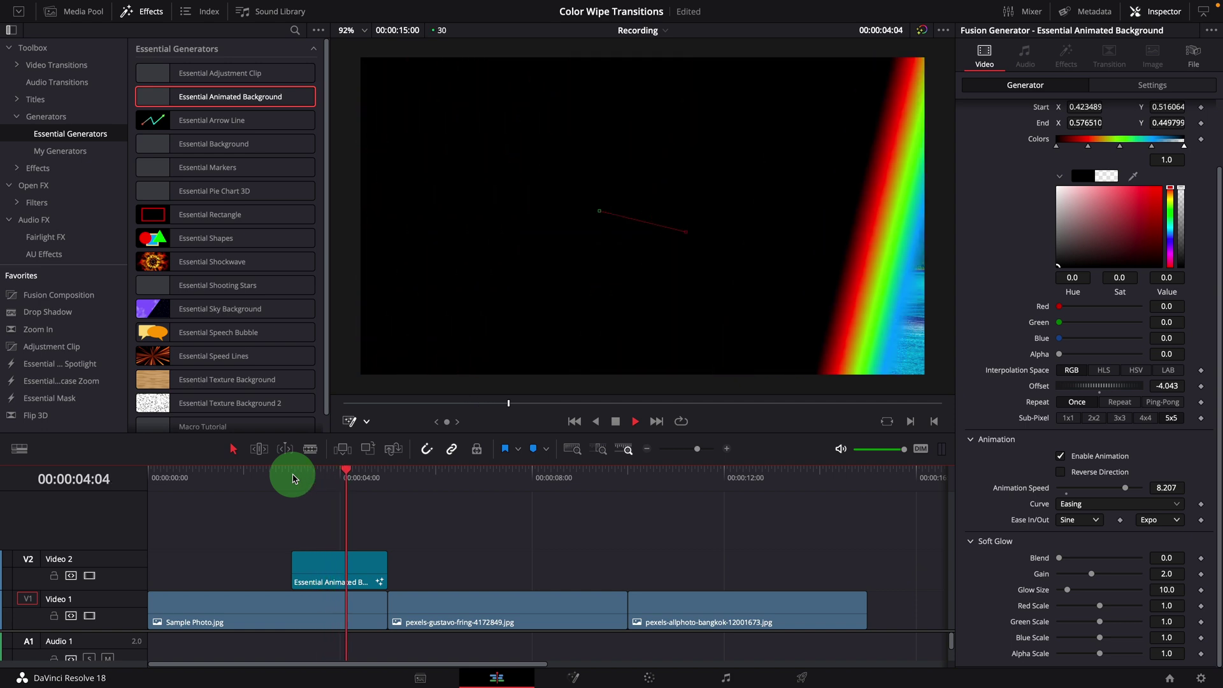
pyautogui.press('space')
# Step: Try a Custom animation curve, reshape its timing and preview the wipe
pyautogui.click(376, 567)
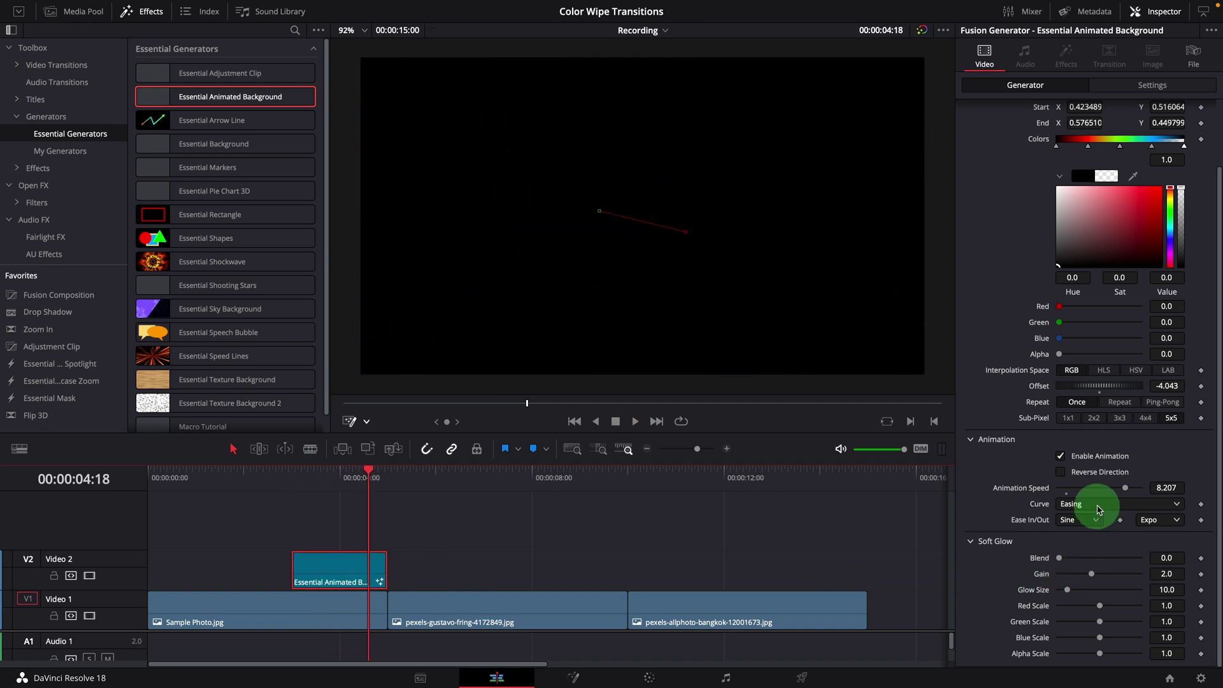
pyautogui.click(1091, 503)
pyautogui.click(1078, 551)
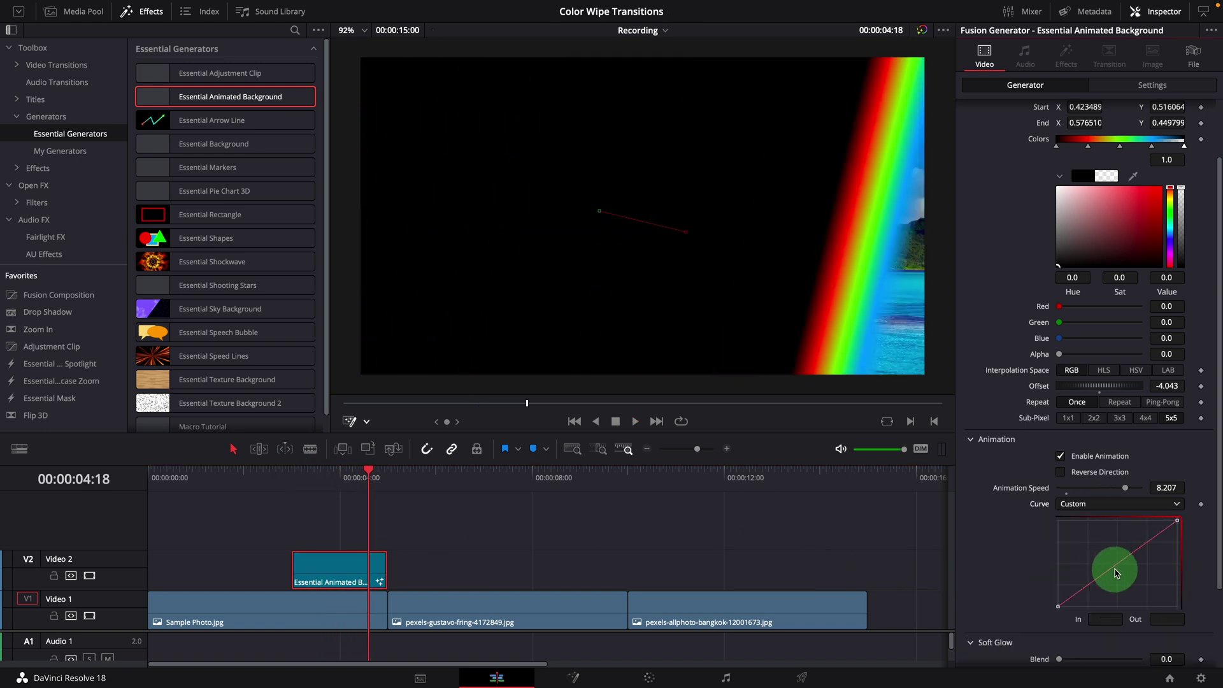
pyautogui.moveTo(1114, 572); pyautogui.dragTo(1084, 543)
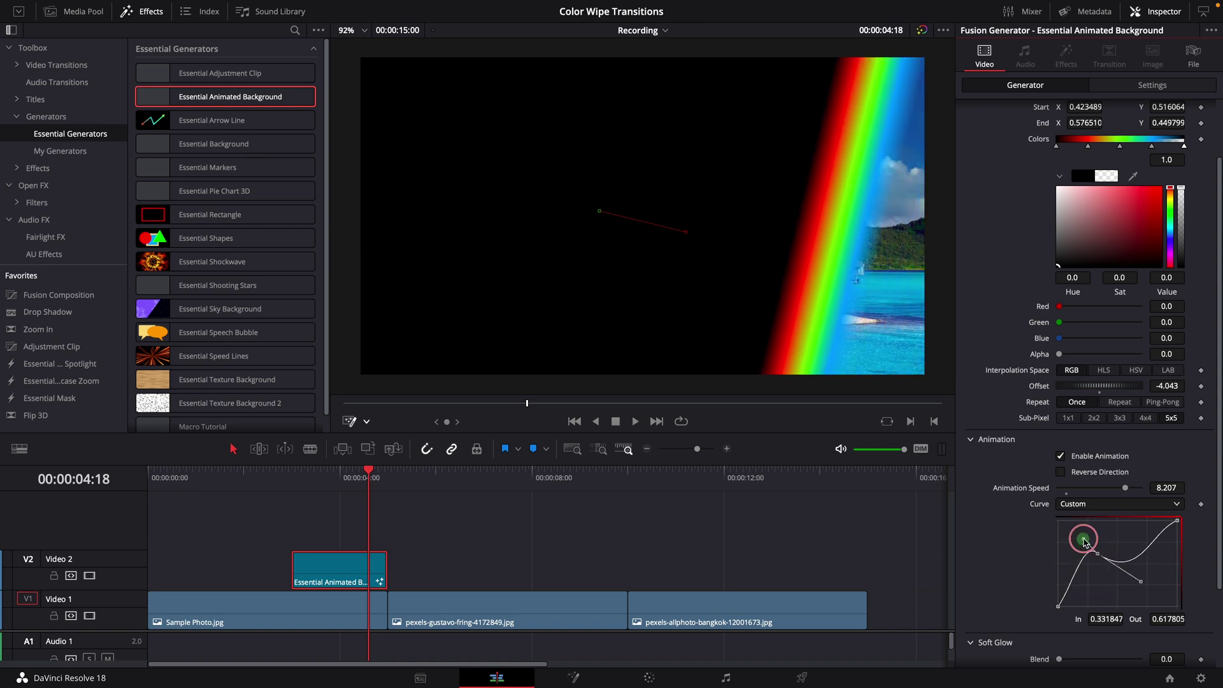
pyautogui.click(294, 484)
pyautogui.press('space')
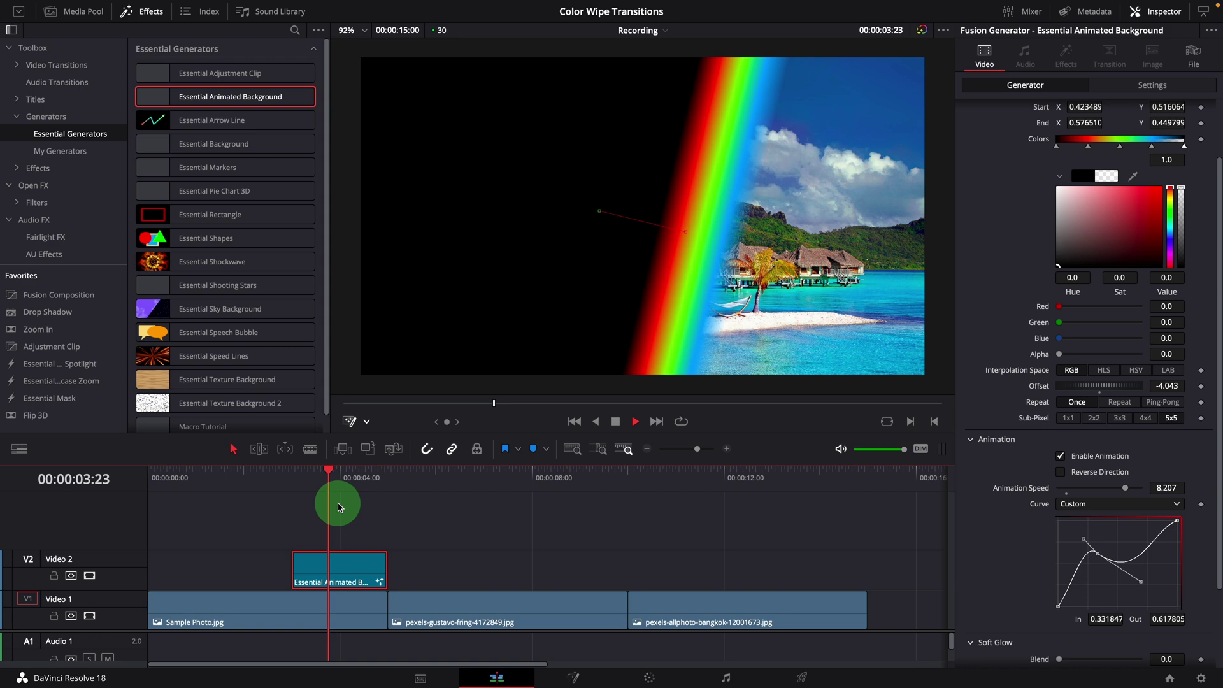
pyautogui.click(294, 479)
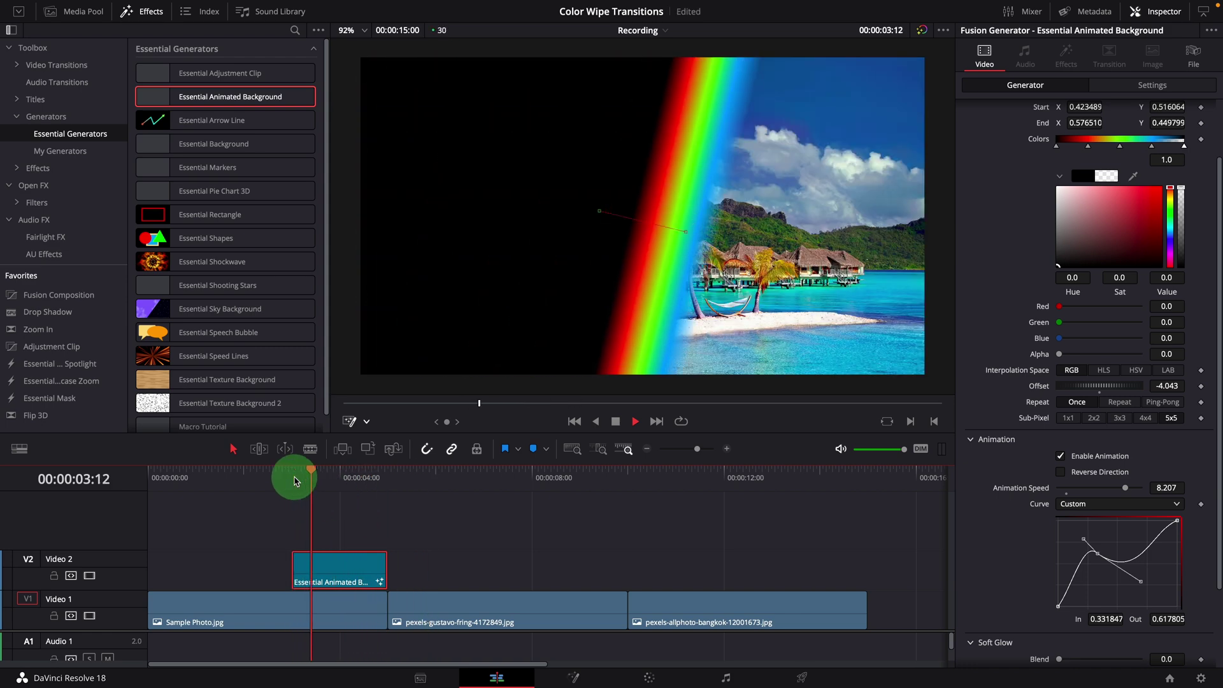
pyautogui.press('space')
# Step: Switch the animated background's Curve back to Easing
pyautogui.click(356, 581)
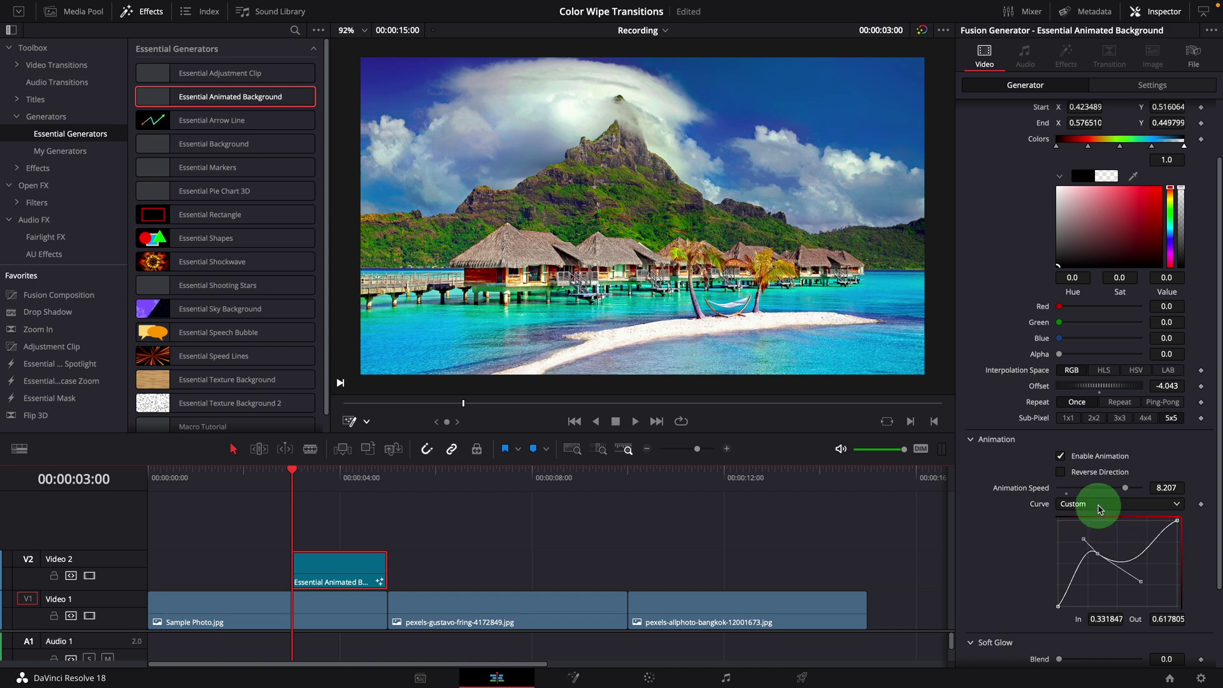
pyautogui.click(1099, 508)
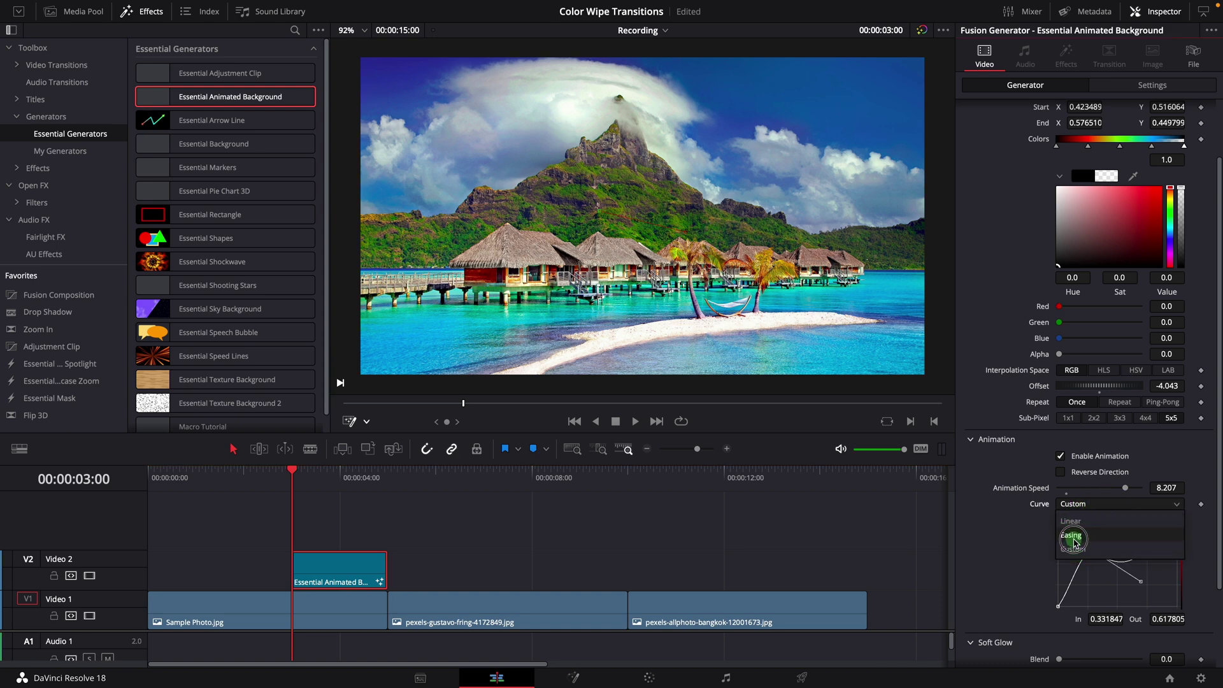
pyautogui.click(1072, 538)
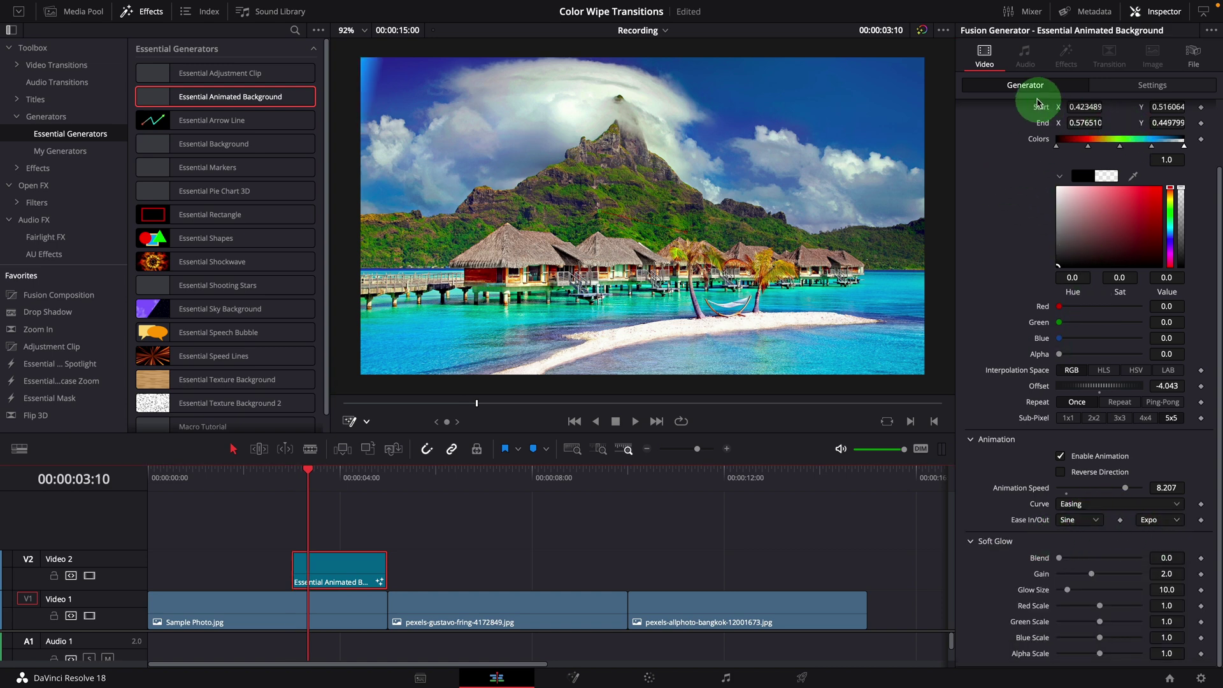
# Step: Set the generator's Composite Mode to Alpha and move pexels-gustavo-fring-4172849.jpg up onto V3
pyautogui.click(1152, 86)
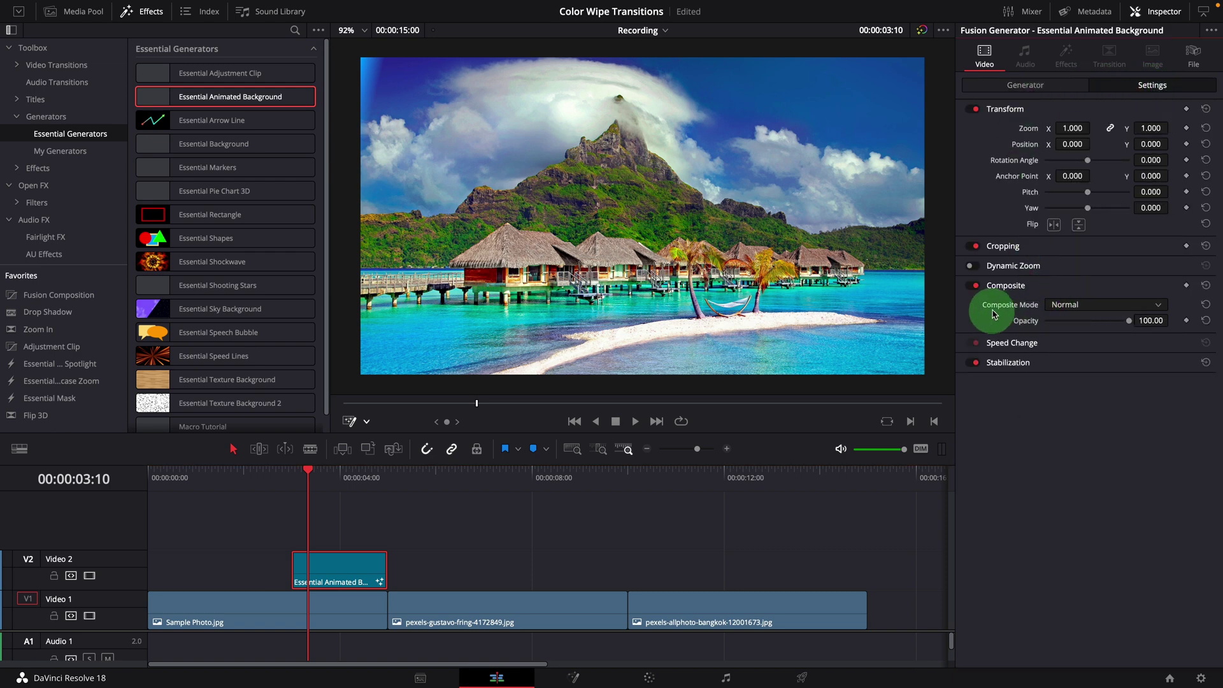
pyautogui.click(1119, 305)
pyautogui.scroll(-5, 1127, 355)
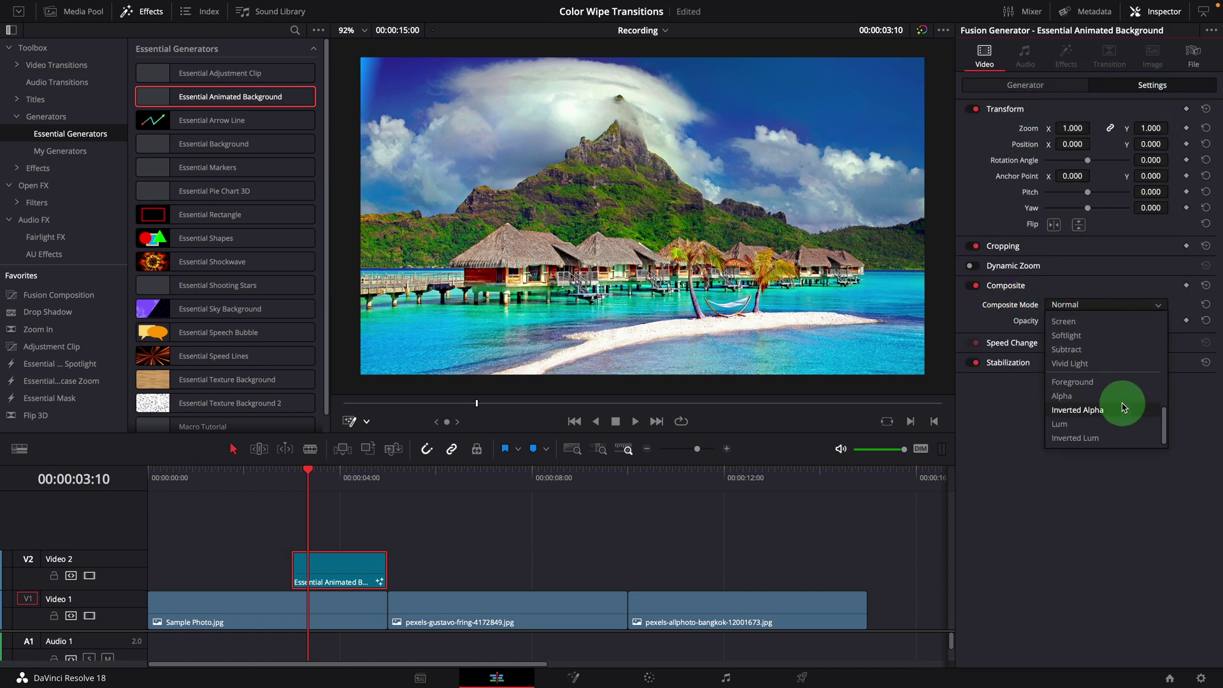
pyautogui.click(1060, 397)
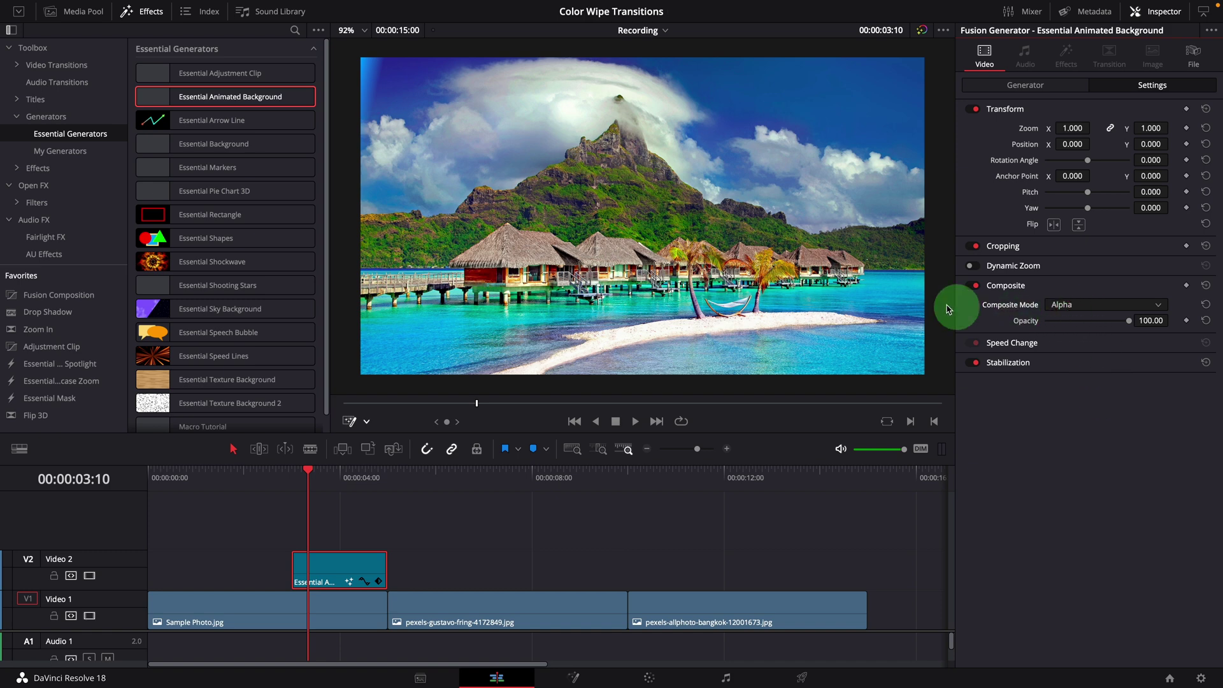
pyautogui.moveTo(493, 615); pyautogui.dragTo(416, 524)
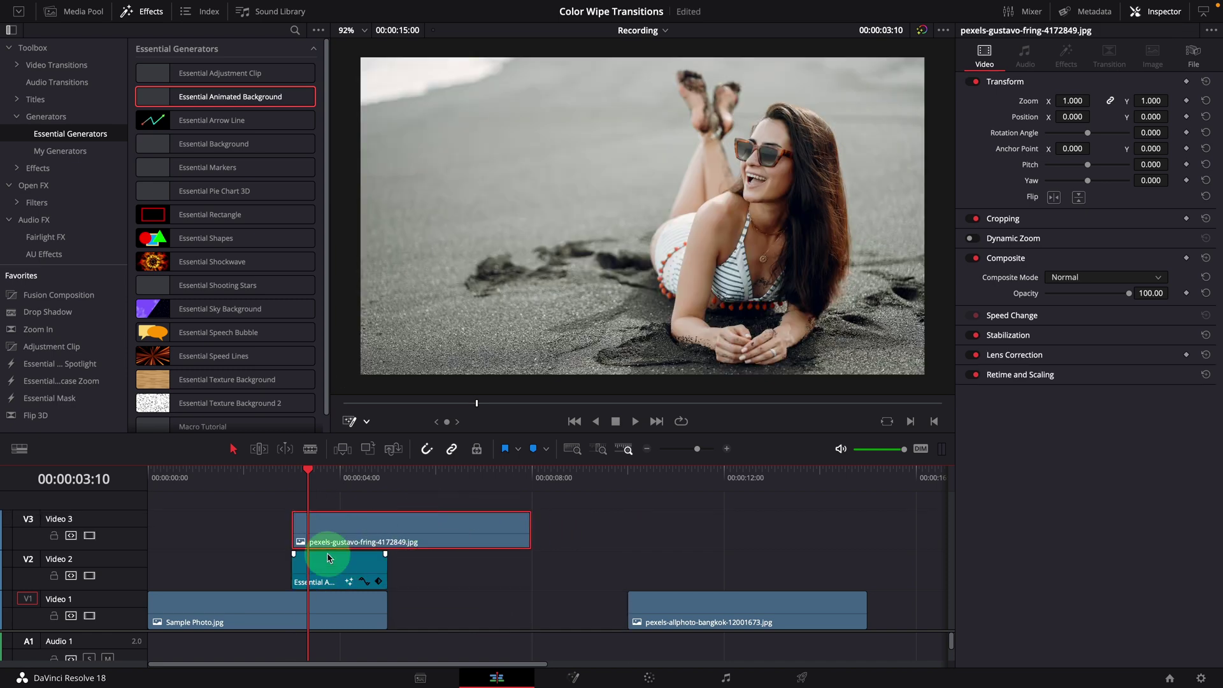
# Step: Choose Foreground from the V3 beach clip's Composite Mode list in the Inspector
pyautogui.click(1121, 279)
pyautogui.moveTo(1167, 306); pyautogui.dragTo(1167, 393)
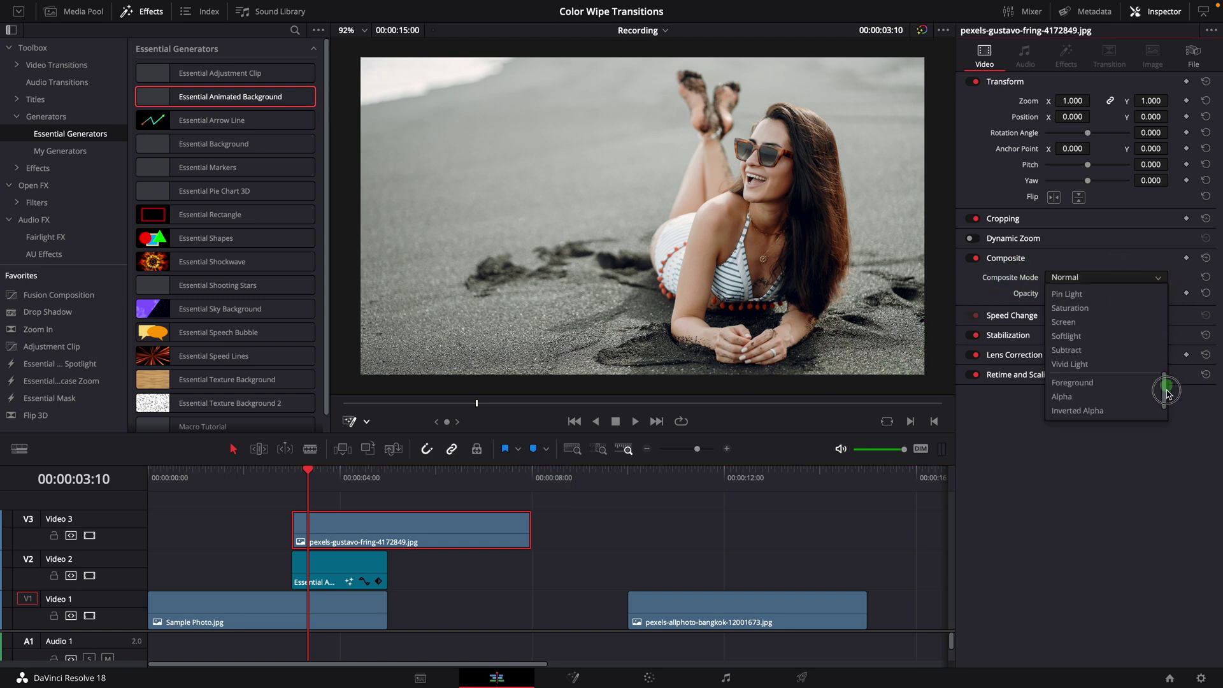
pyautogui.click(1074, 356)
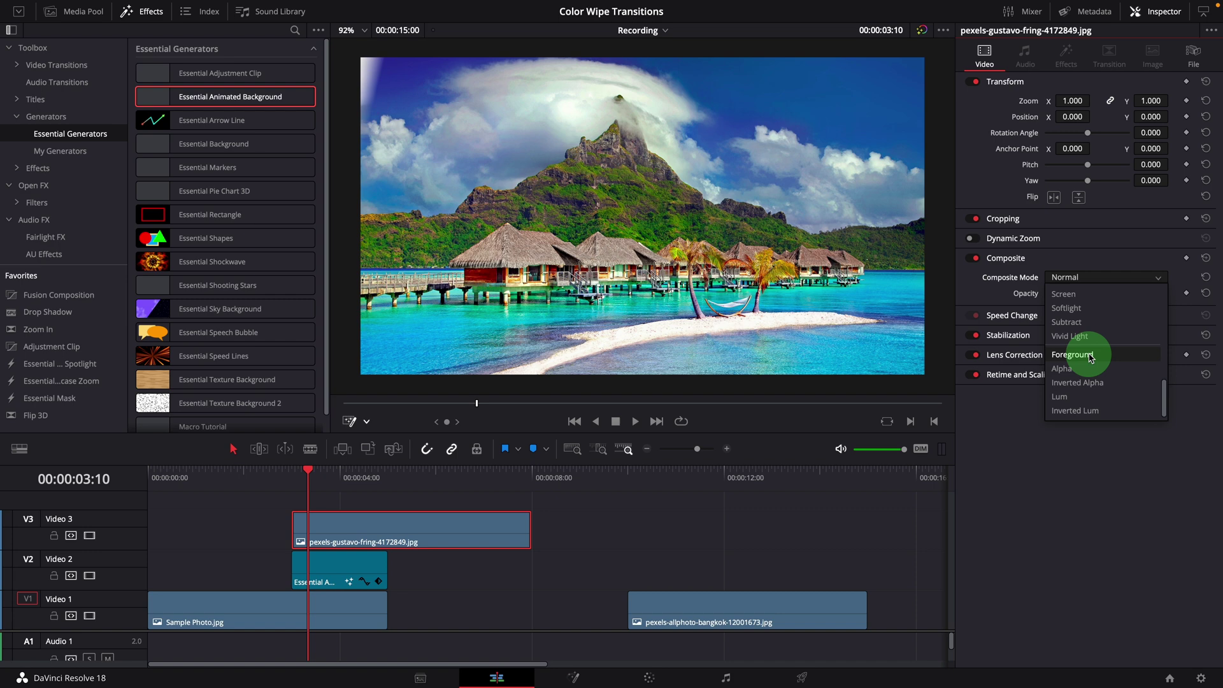
pyautogui.click(1090, 357)
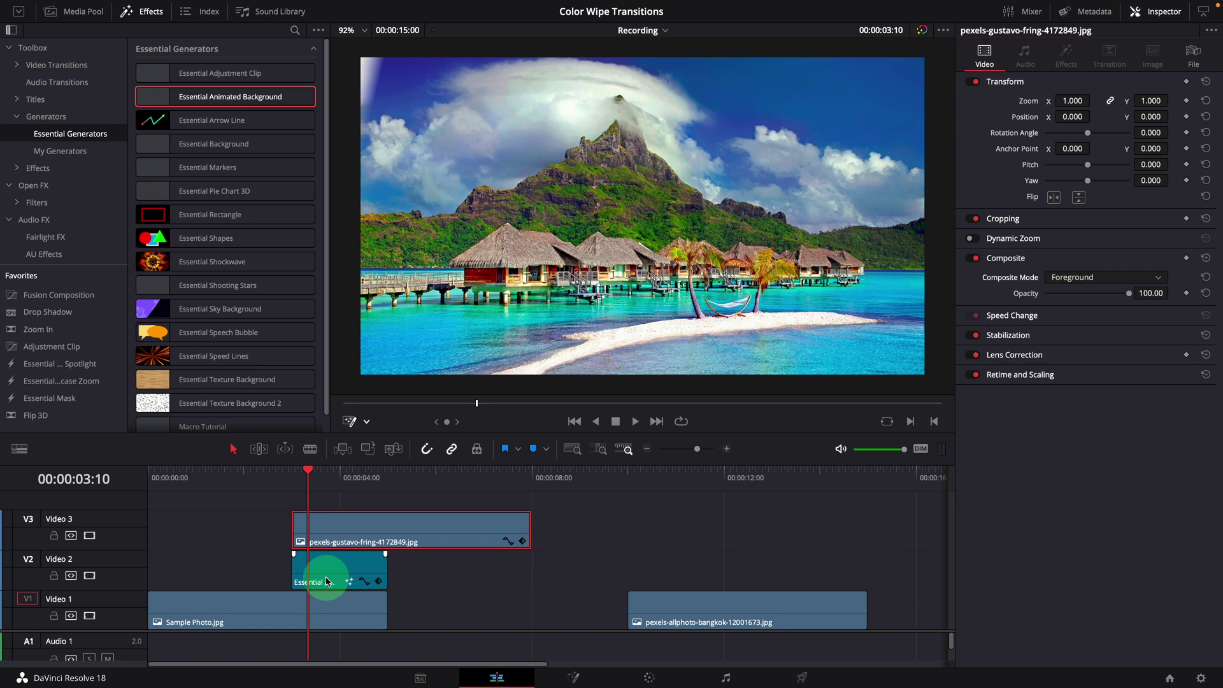
pyautogui.click(313, 521)
pyautogui.moveTo(307, 477)
pyautogui.mouseDown()
pyautogui.moveTo(296, 476)
pyautogui.moveTo(345, 474)
pyautogui.moveTo(295, 474)
pyautogui.moveTo(351, 475)
pyautogui.moveTo(302, 479)
pyautogui.mouseUp()
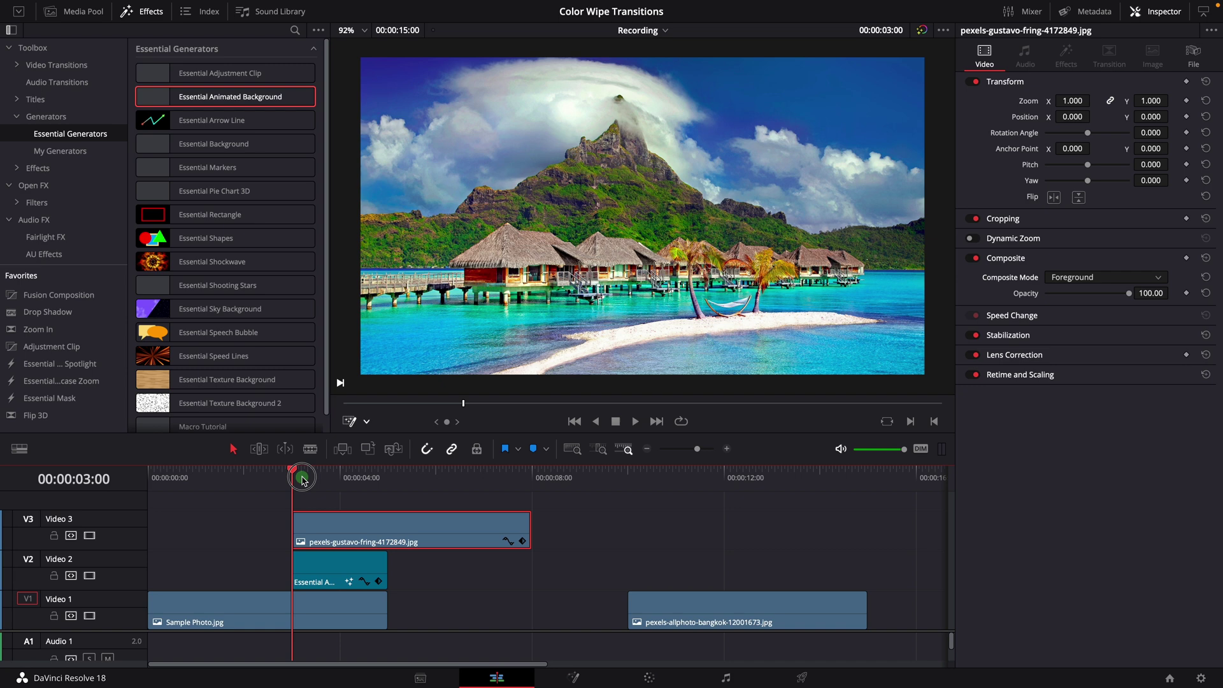
pyautogui.press('space')
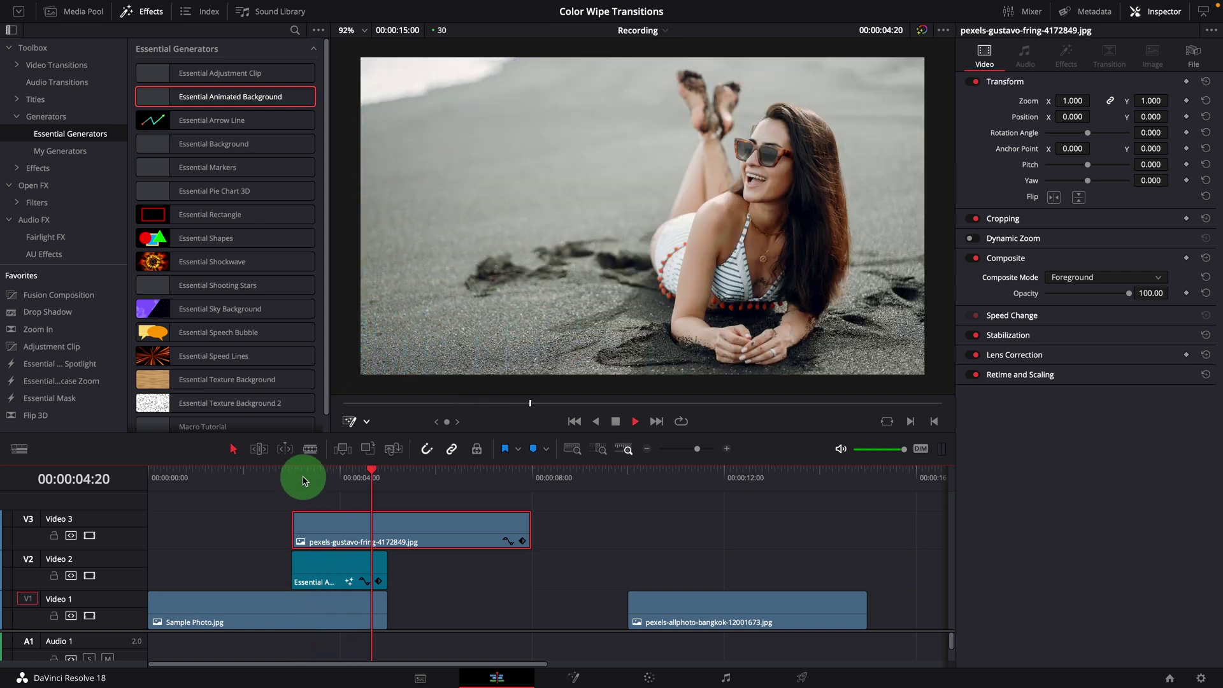
pyautogui.click(288, 473)
pyautogui.press('space')
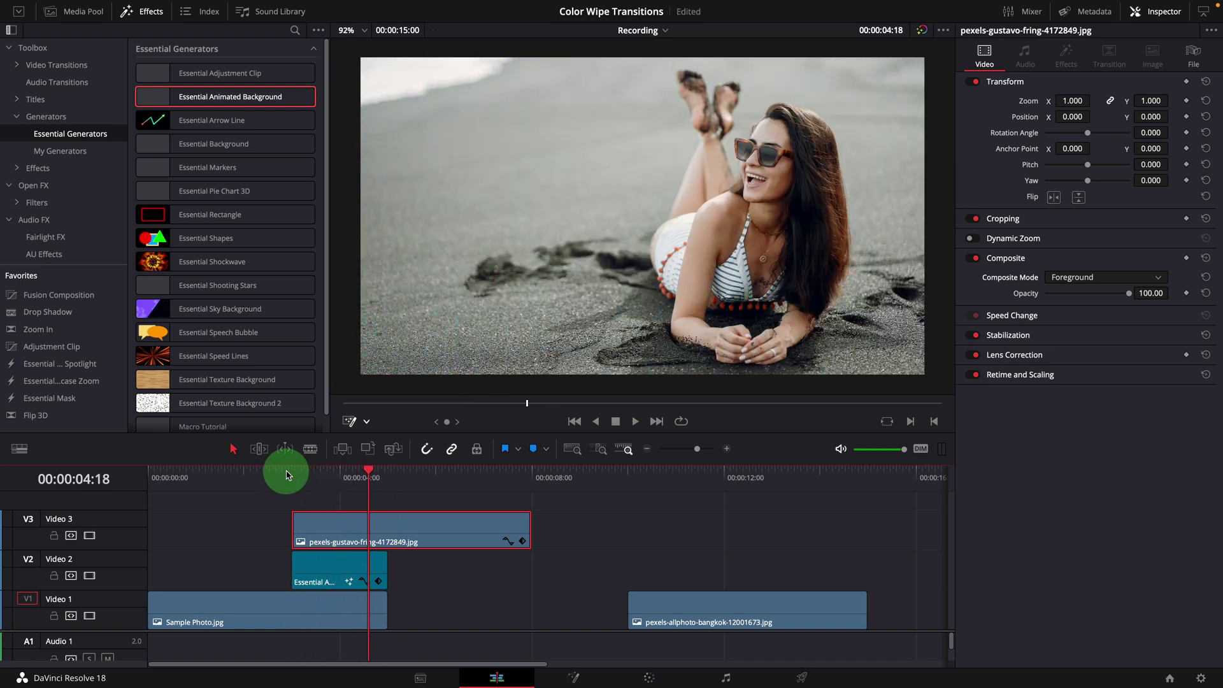
pyautogui.click(280, 475)
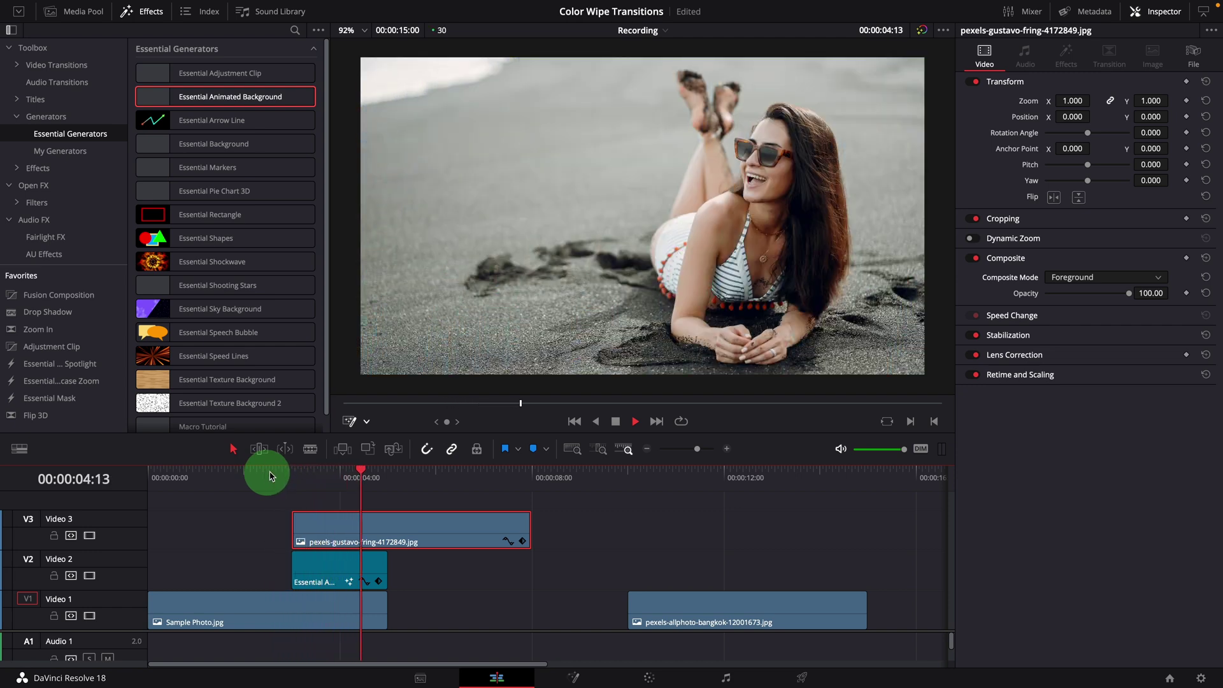
# Step: Alt-drag the V2 Essential Animated Background clip up to duplicate it onto a new V4 track
pyautogui.click(355, 580)
pyautogui.press('space')
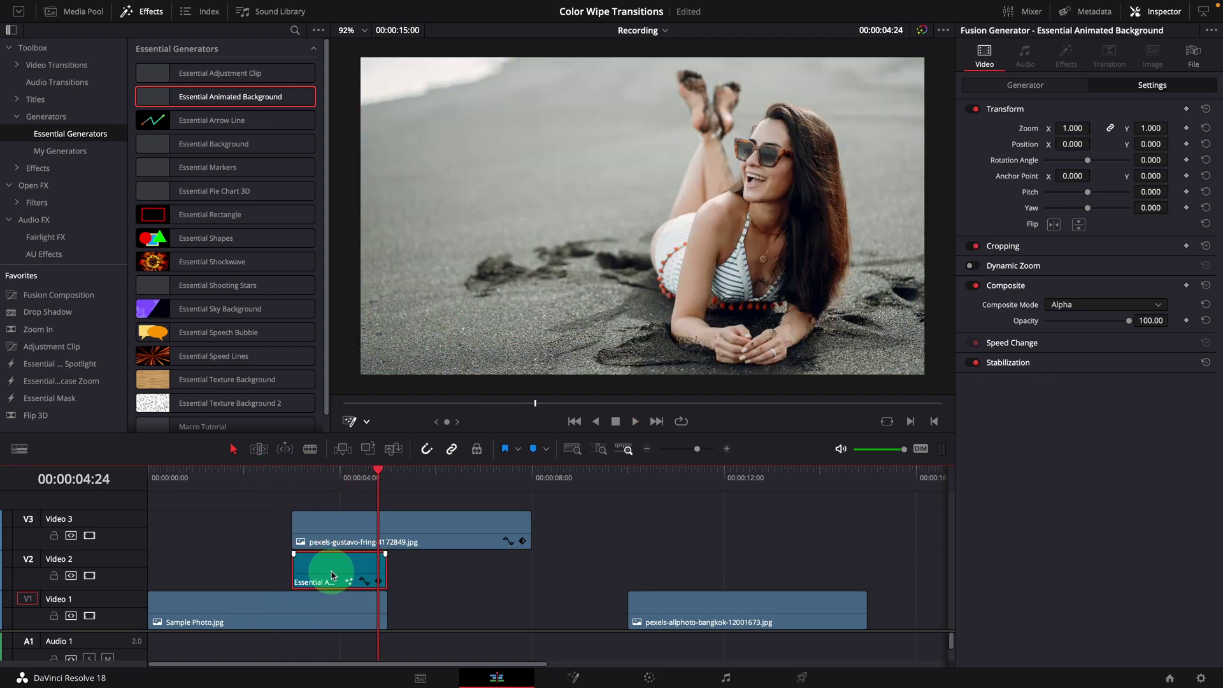
pyautogui.moveTo(334, 565); pyautogui.dragTo(344, 518)
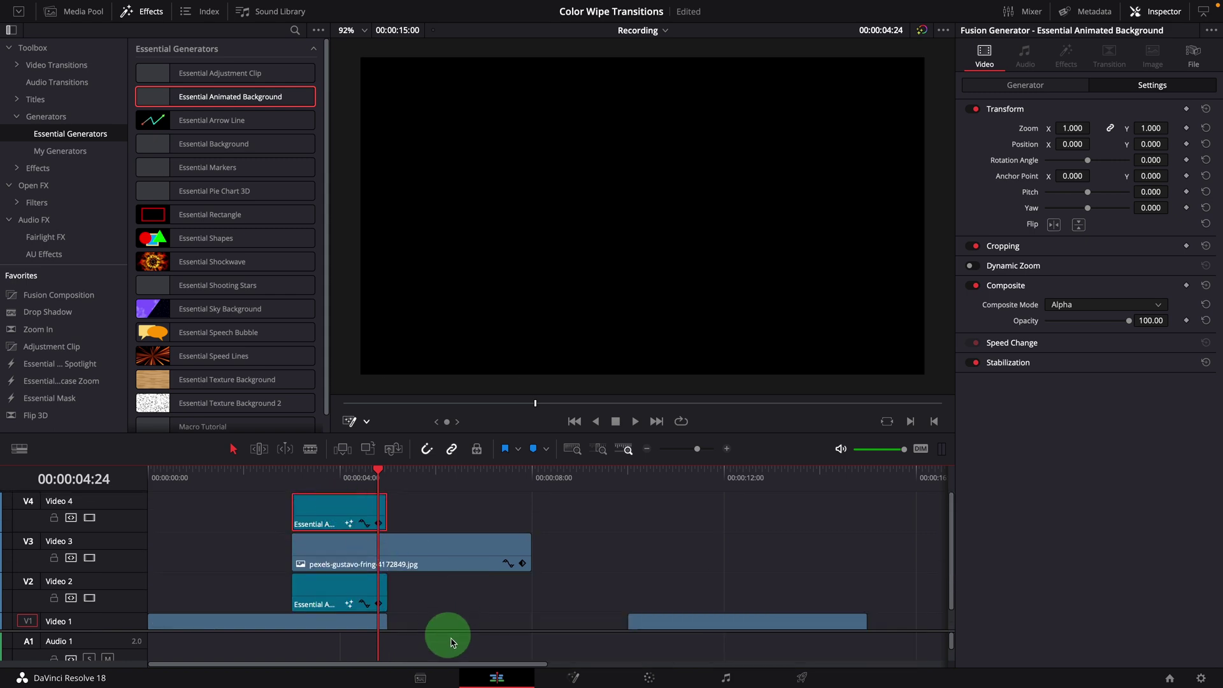
pyautogui.click(290, 471)
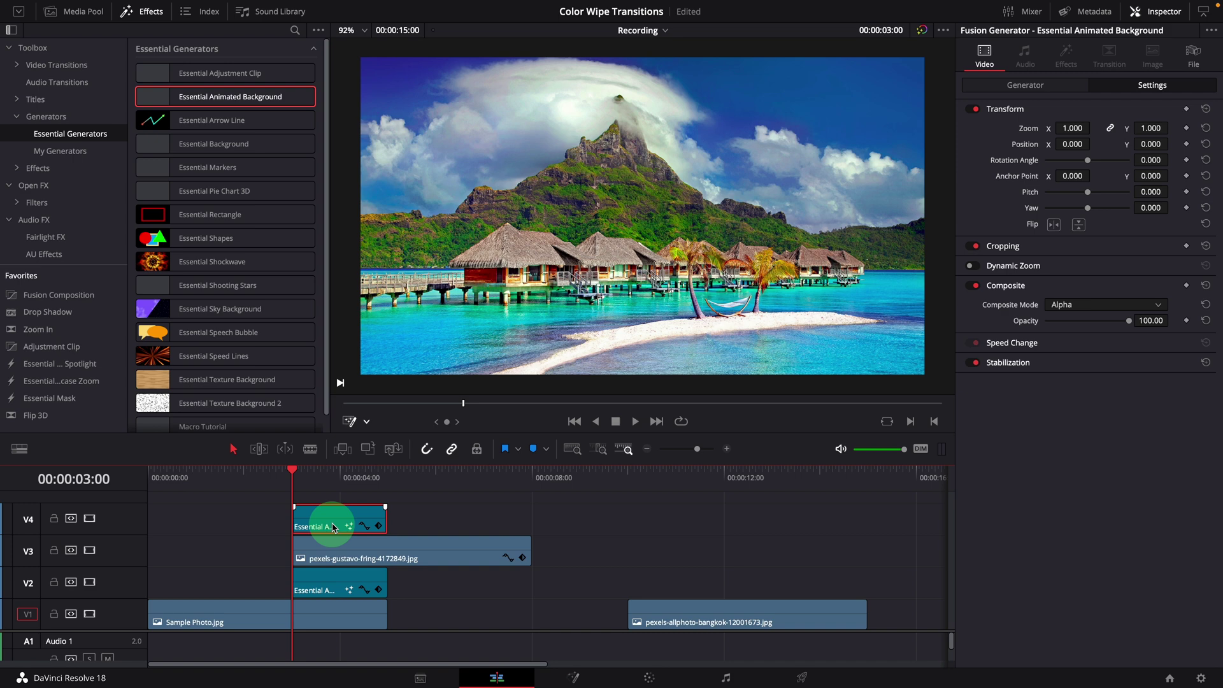
# Step: Show the V4 copy's Generator controls and replay its rainbow wipe into the beach photo
pyautogui.click(1042, 91)
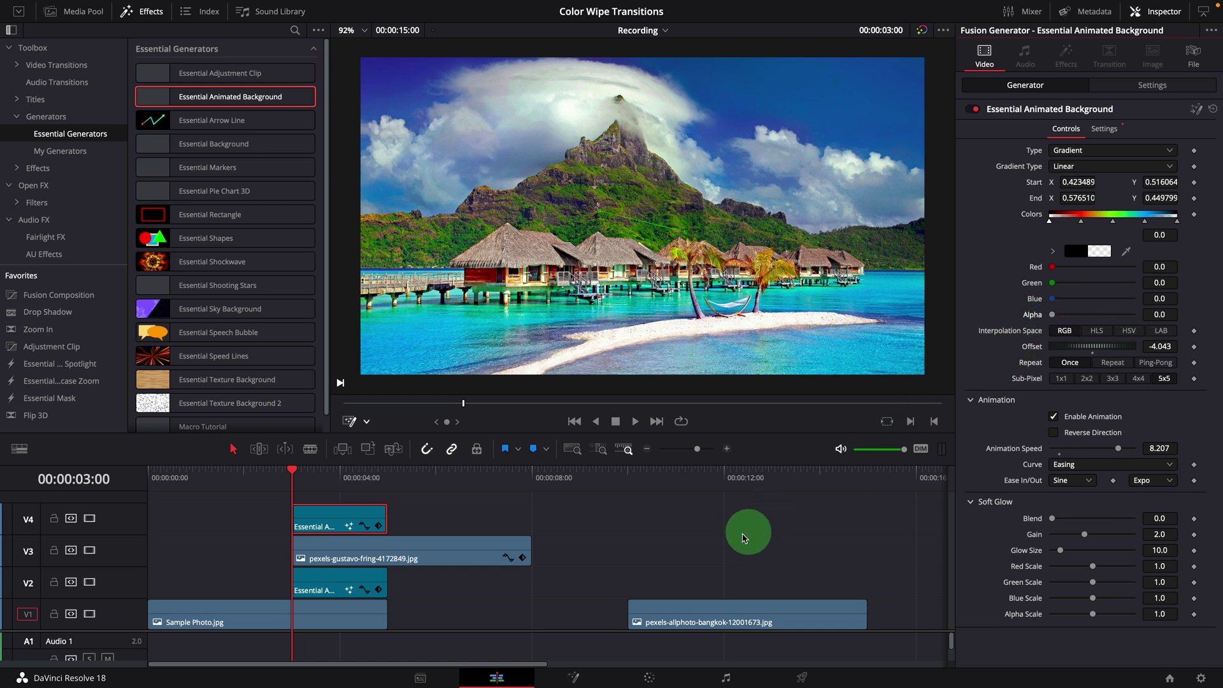
pyautogui.press('space')
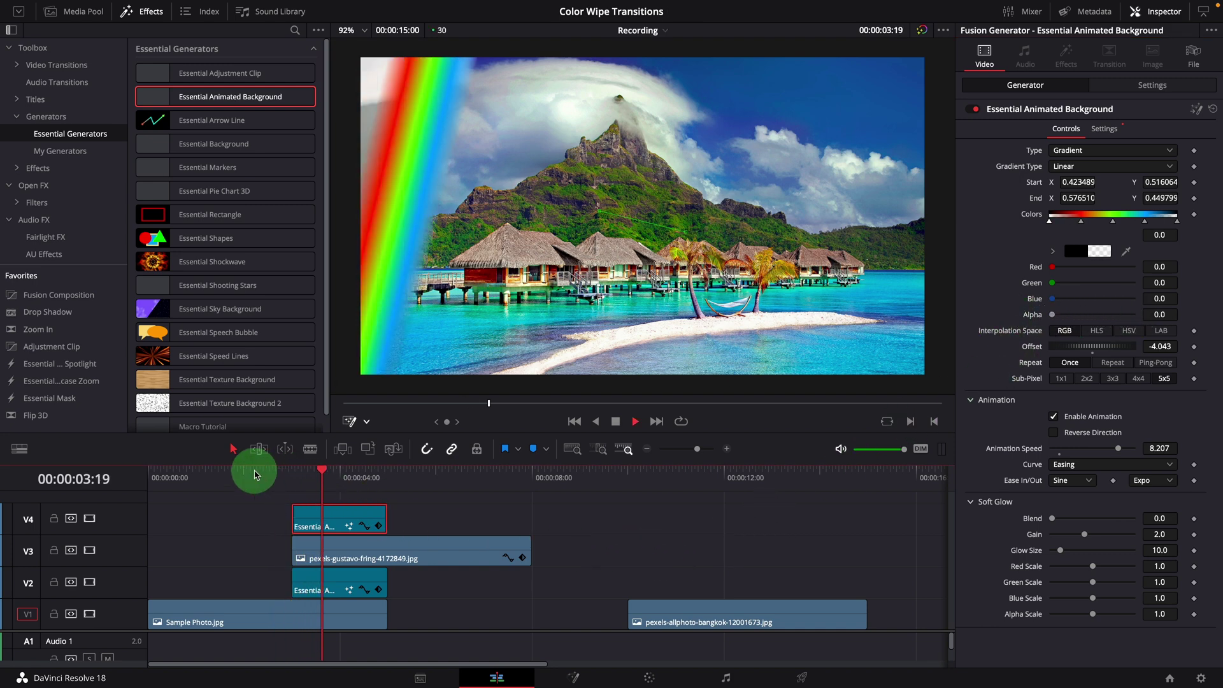
pyautogui.click(263, 474)
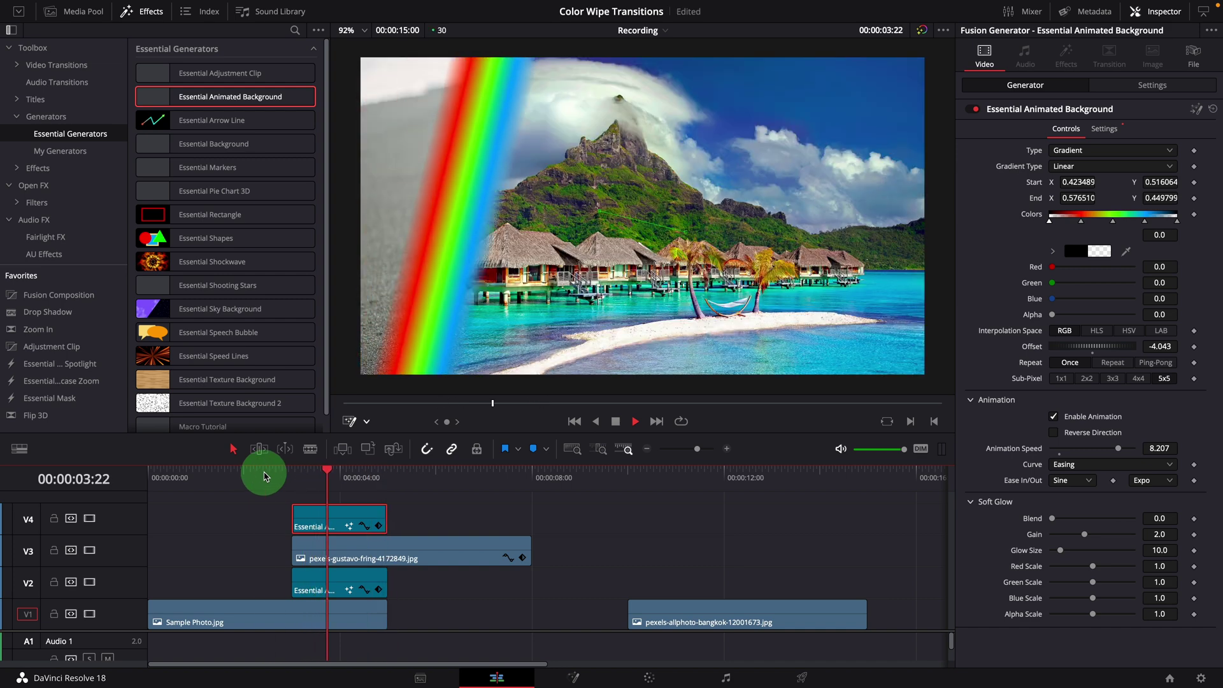
pyautogui.click(266, 474)
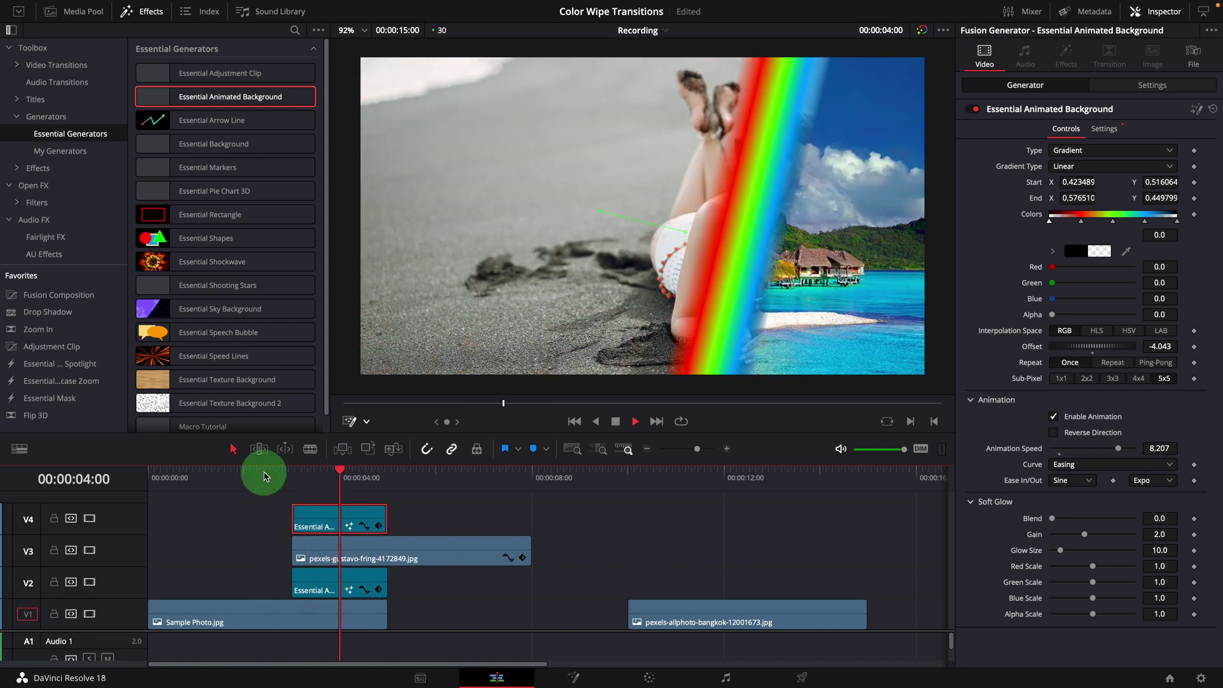
pyautogui.press('space')
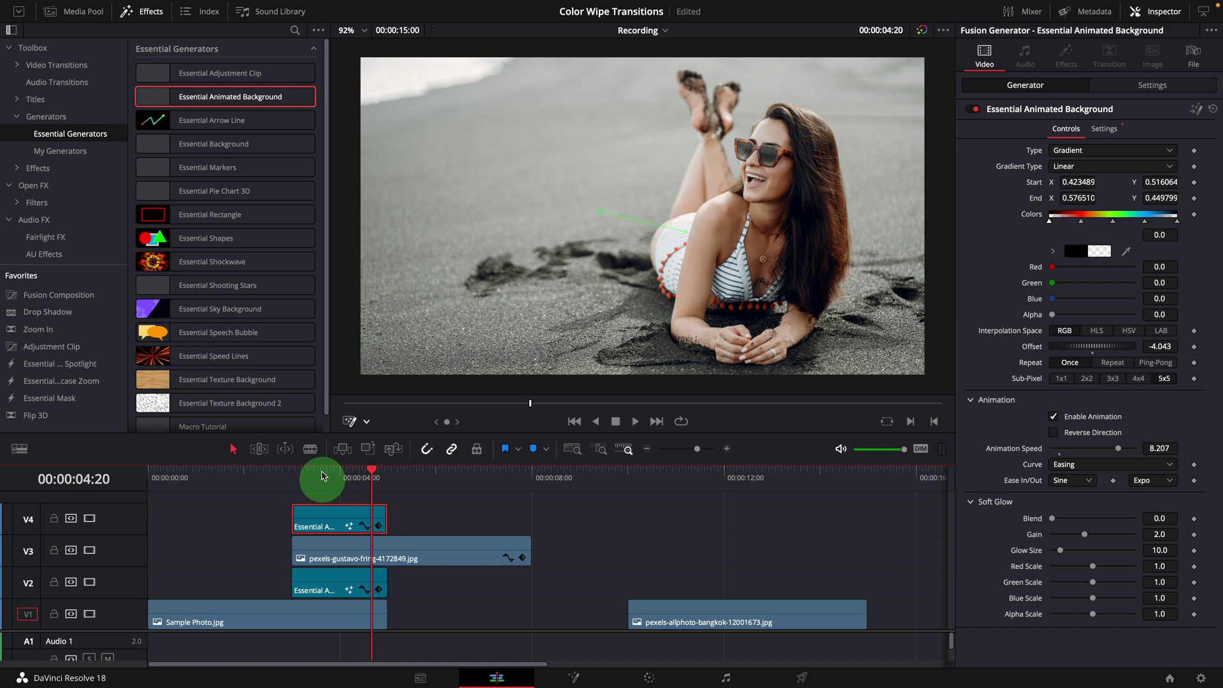
pyautogui.moveTo(321, 469); pyautogui.dragTo(331, 472)
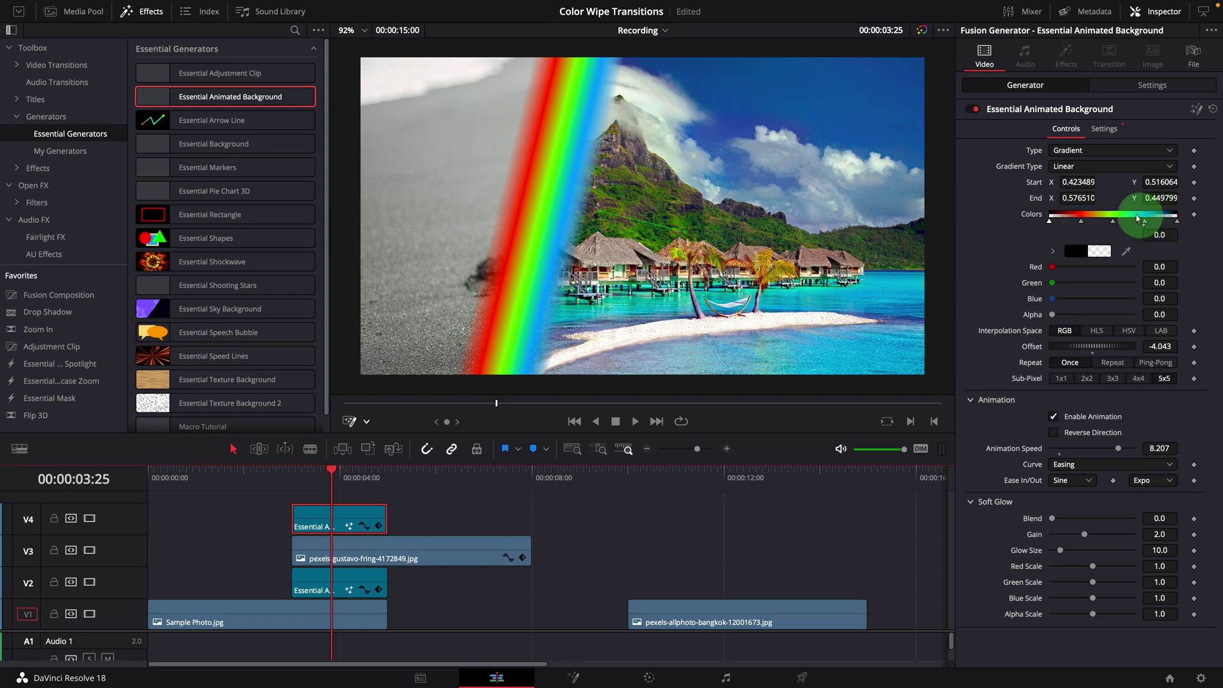
# Step: Rearrange the V4 copy's gradient stops into red, green and blue bands with white stops between
pyautogui.moveTo(1149, 219); pyautogui.dragTo(1080, 226)
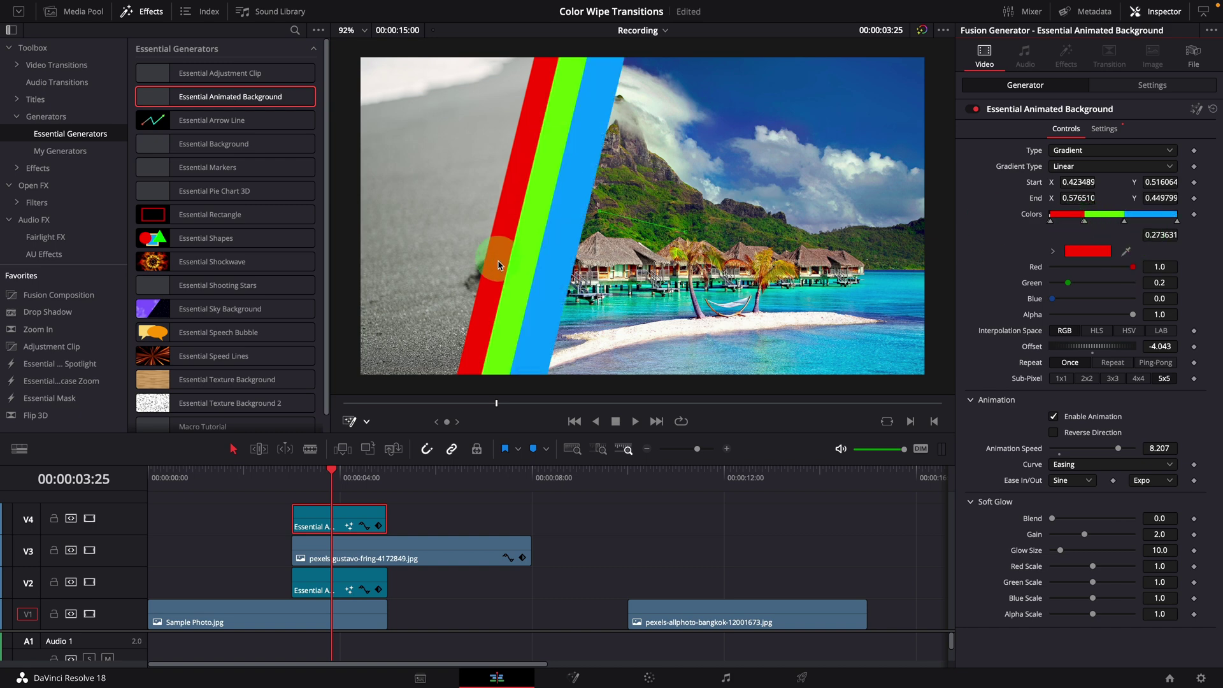
pyautogui.click(288, 473)
pyautogui.press('space')
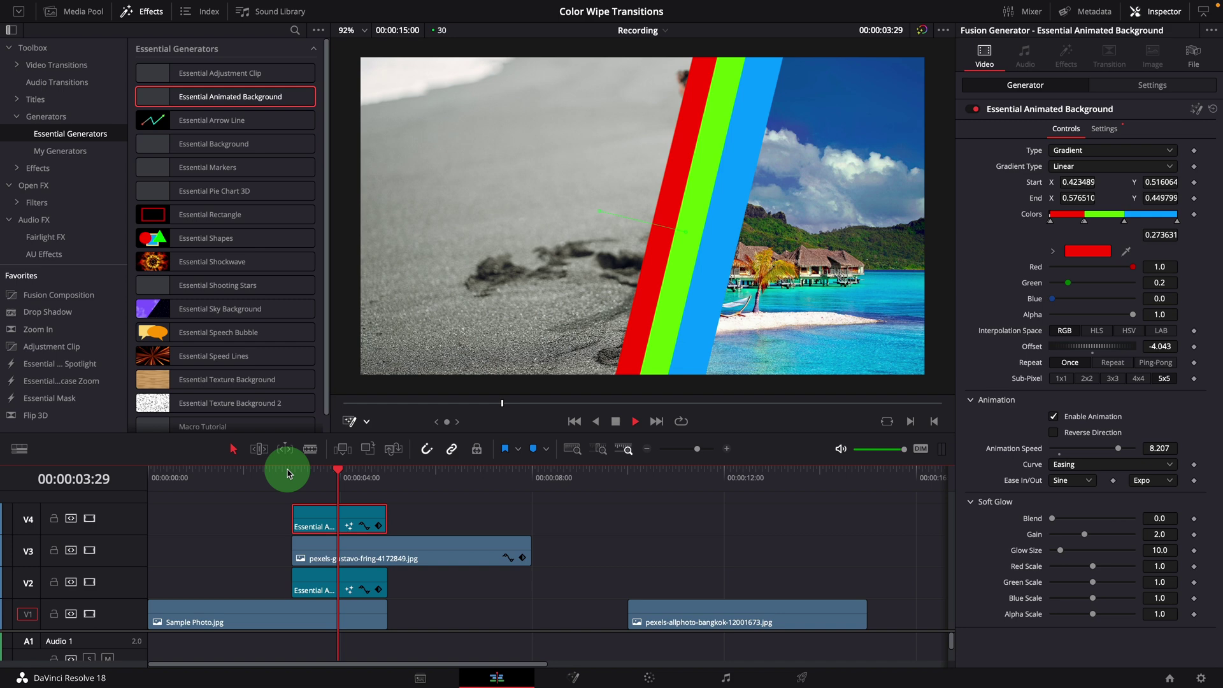
pyautogui.click(1075, 220)
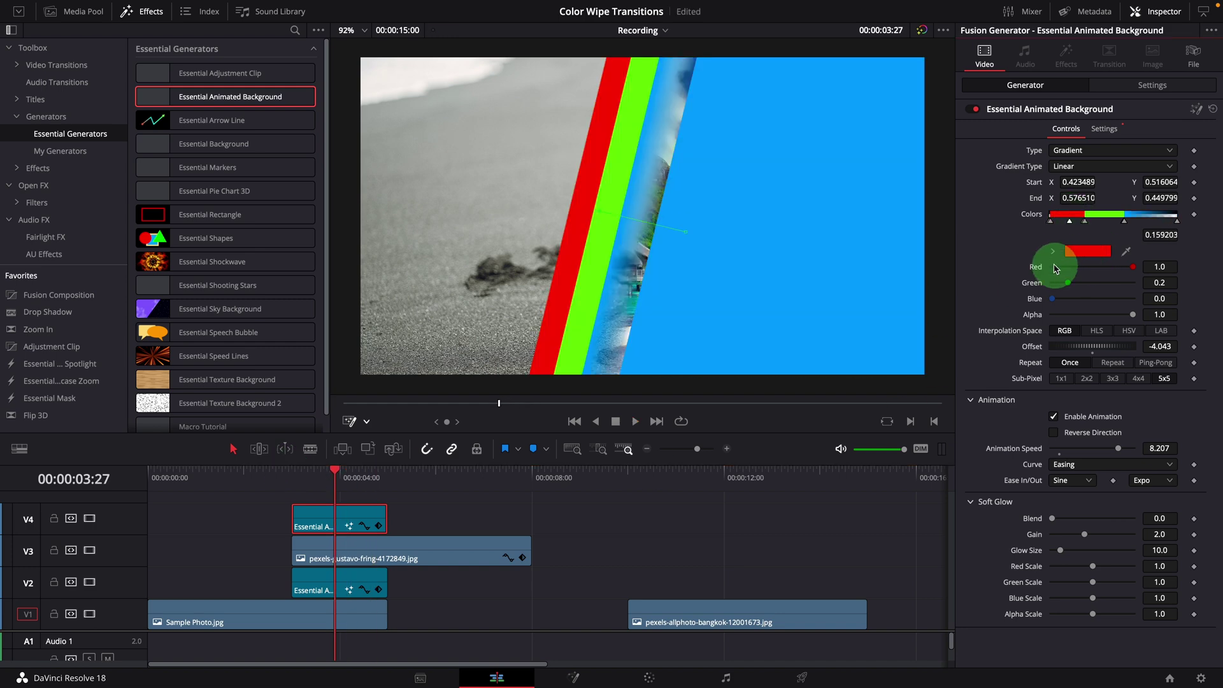
pyautogui.click(1052, 251)
pyautogui.click(1183, 221)
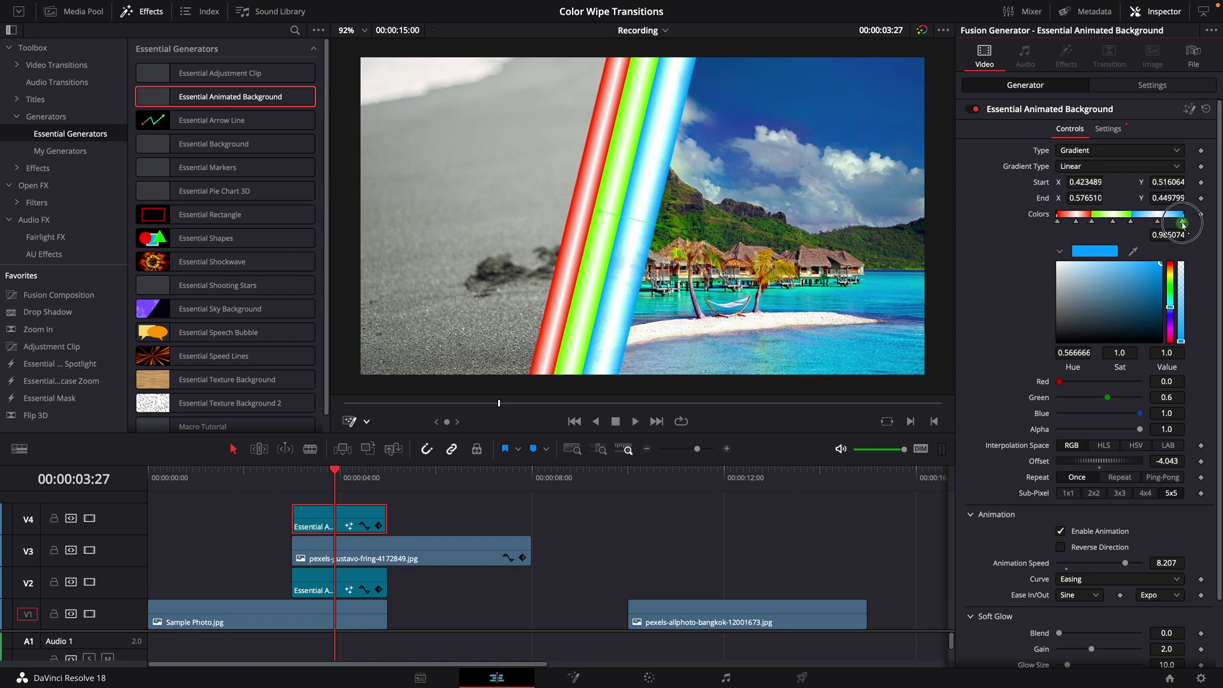
pyautogui.click(1143, 87)
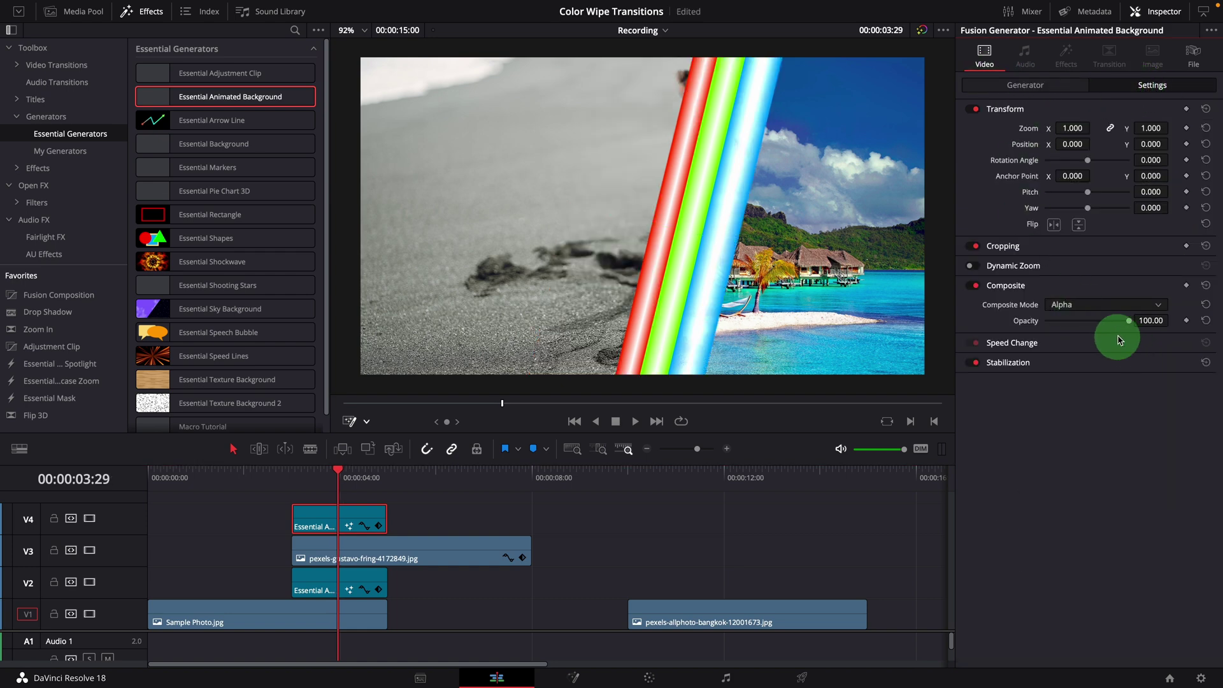
pyautogui.moveTo(1129, 323)
pyautogui.mouseDown()
pyautogui.moveTo(1110, 323)
pyautogui.moveTo(1122, 325)
pyautogui.mouseUp()
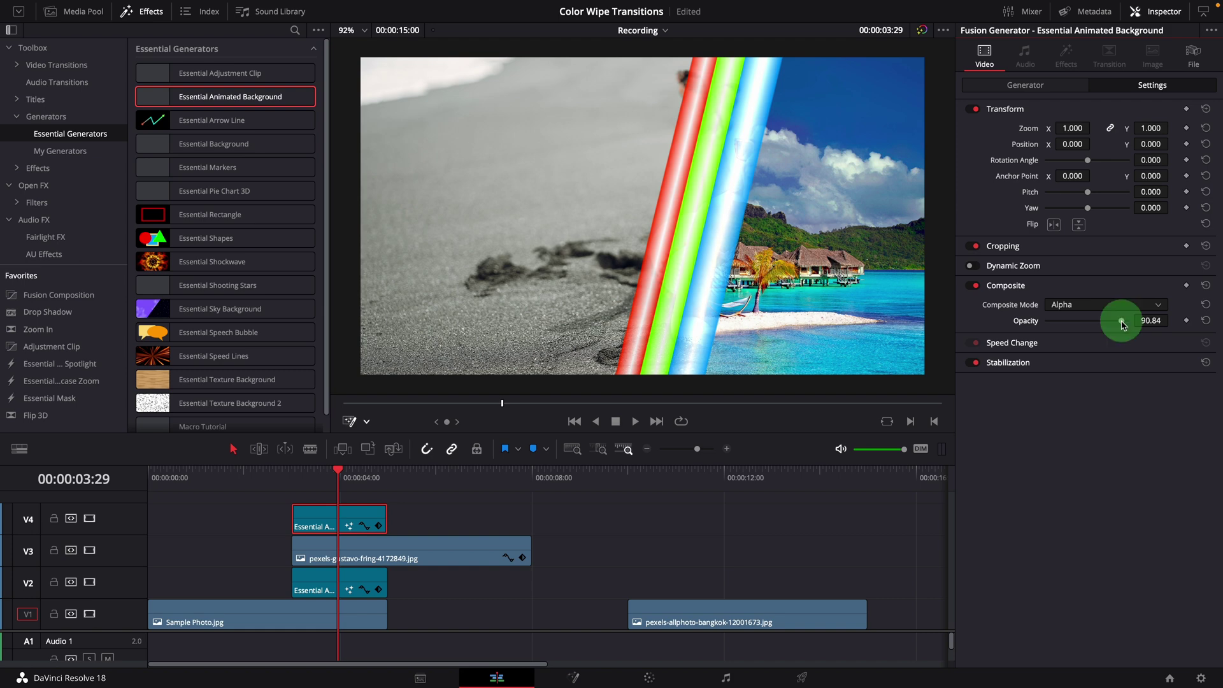
pyautogui.click(273, 472)
pyautogui.press('space')
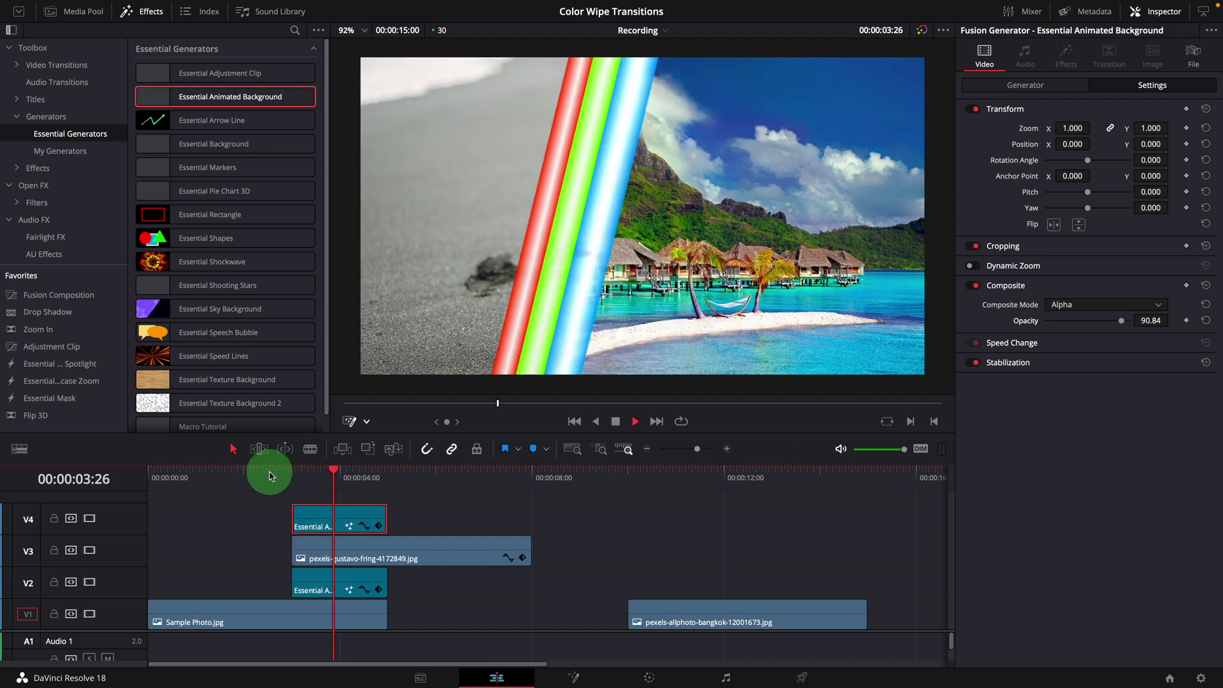
pyautogui.click(269, 474)
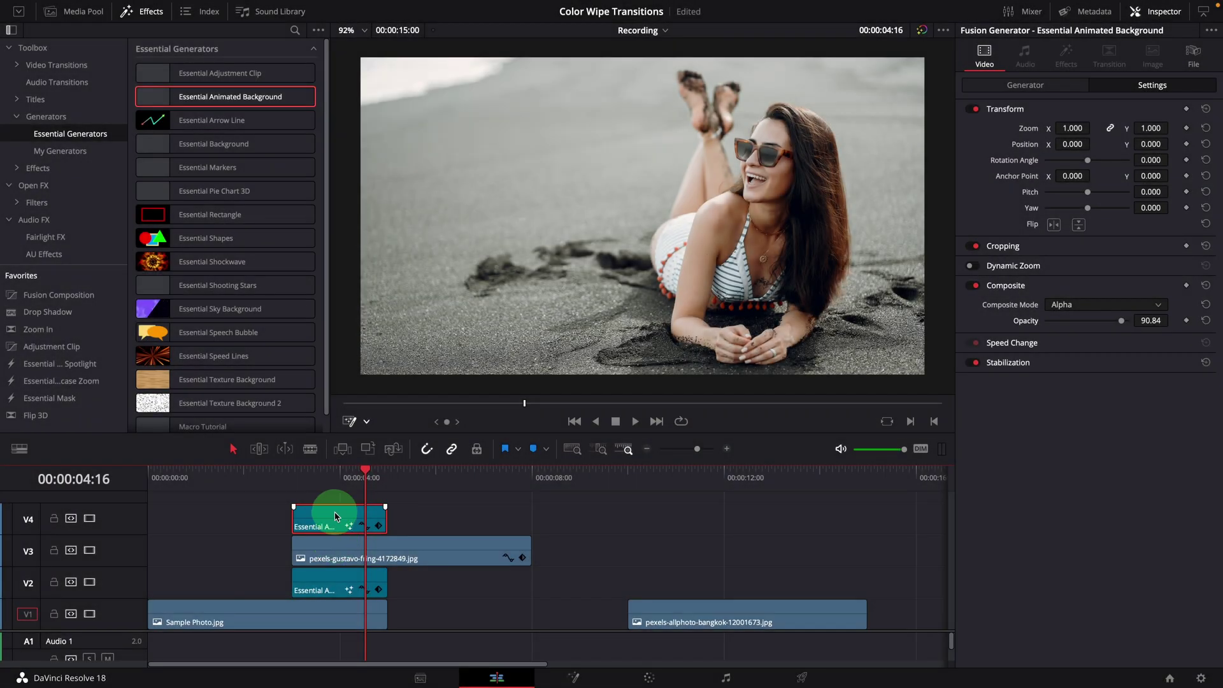
# Step: Alt-drag the V4 matte clip +03:00 right to end with the beach photo, then preview it
pyautogui.click(484, 546)
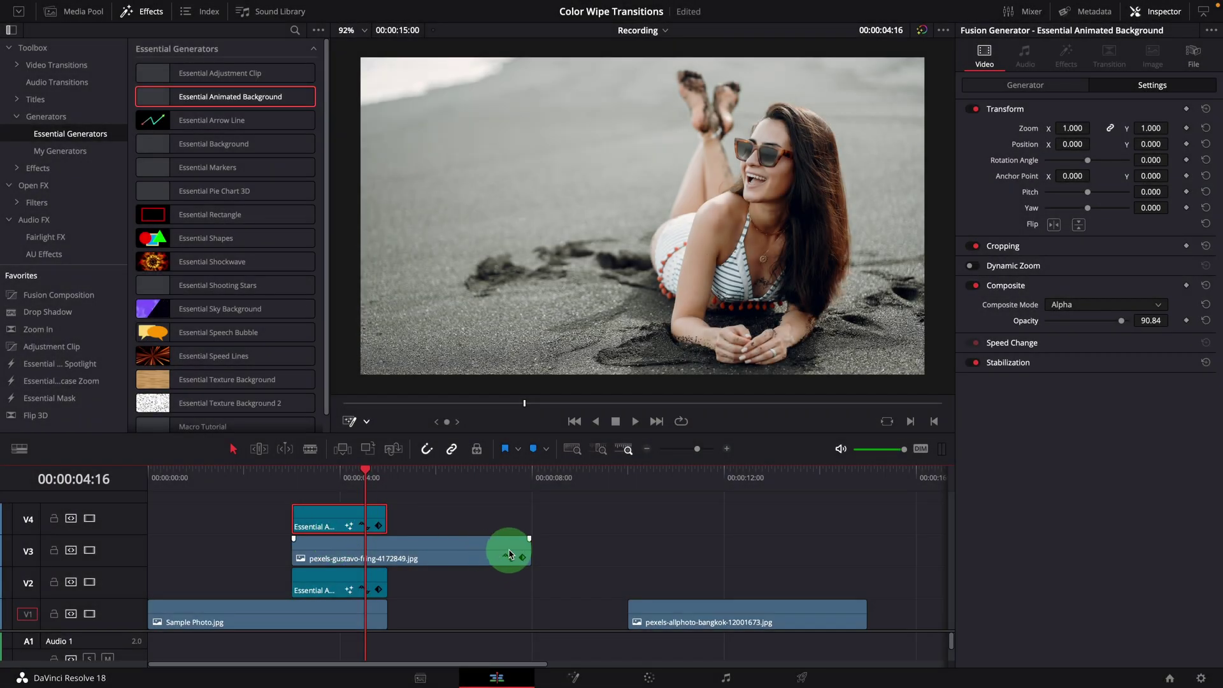
pyautogui.click(699, 602)
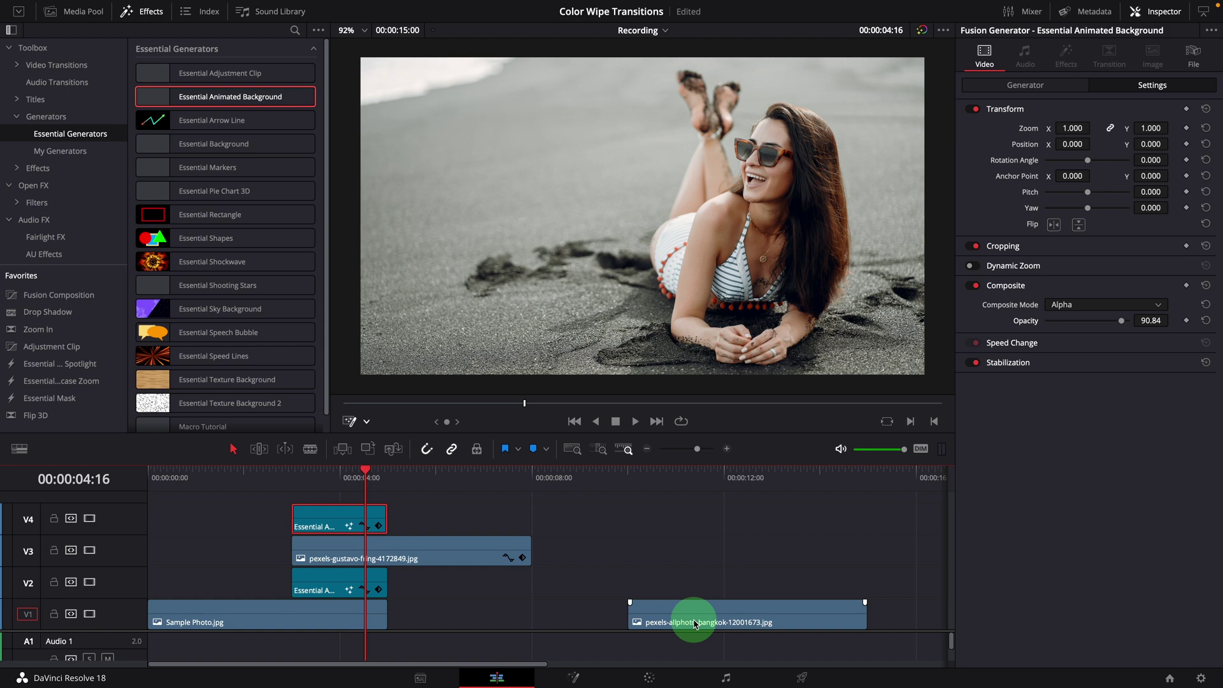
pyautogui.click(337, 521)
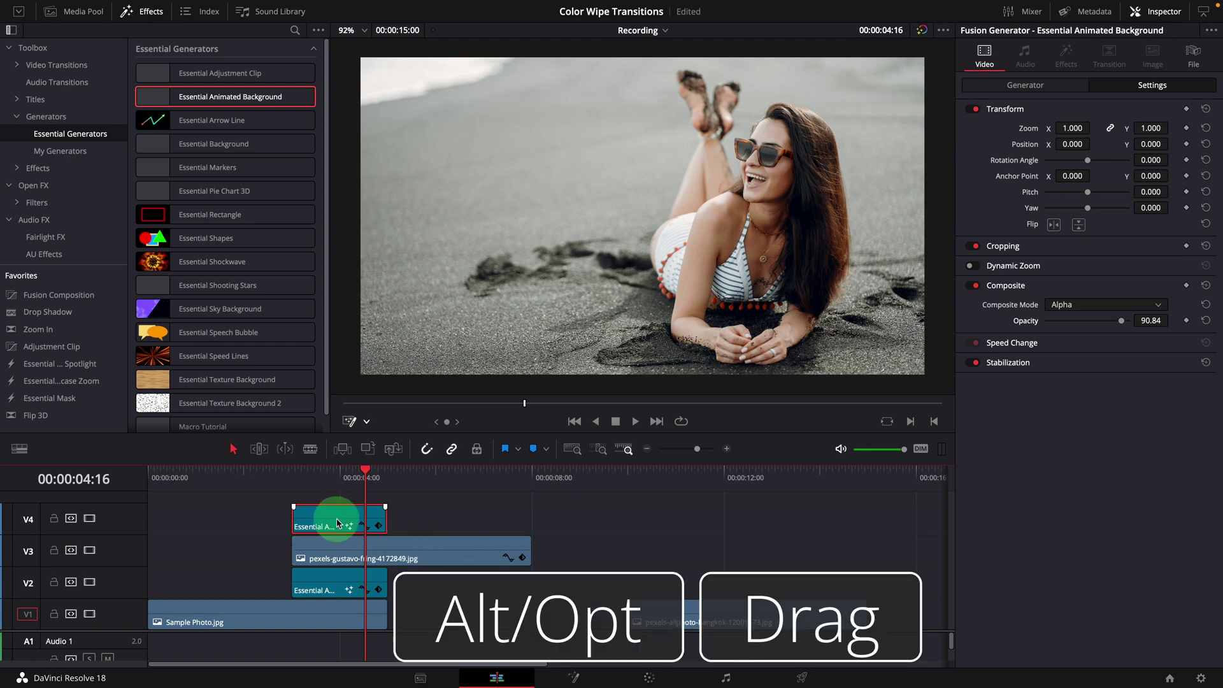
pyautogui.moveTo(331, 524); pyautogui.dragTo(477, 526)
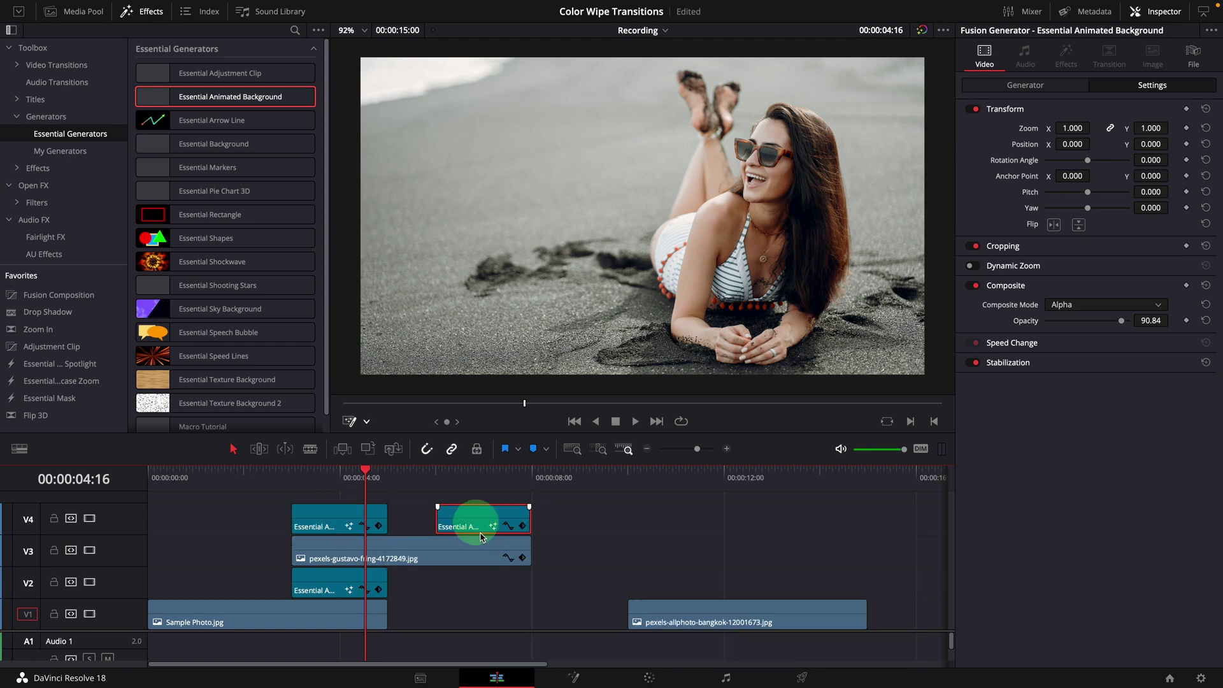
pyautogui.click(471, 473)
pyautogui.moveTo(445, 485); pyautogui.dragTo(480, 528)
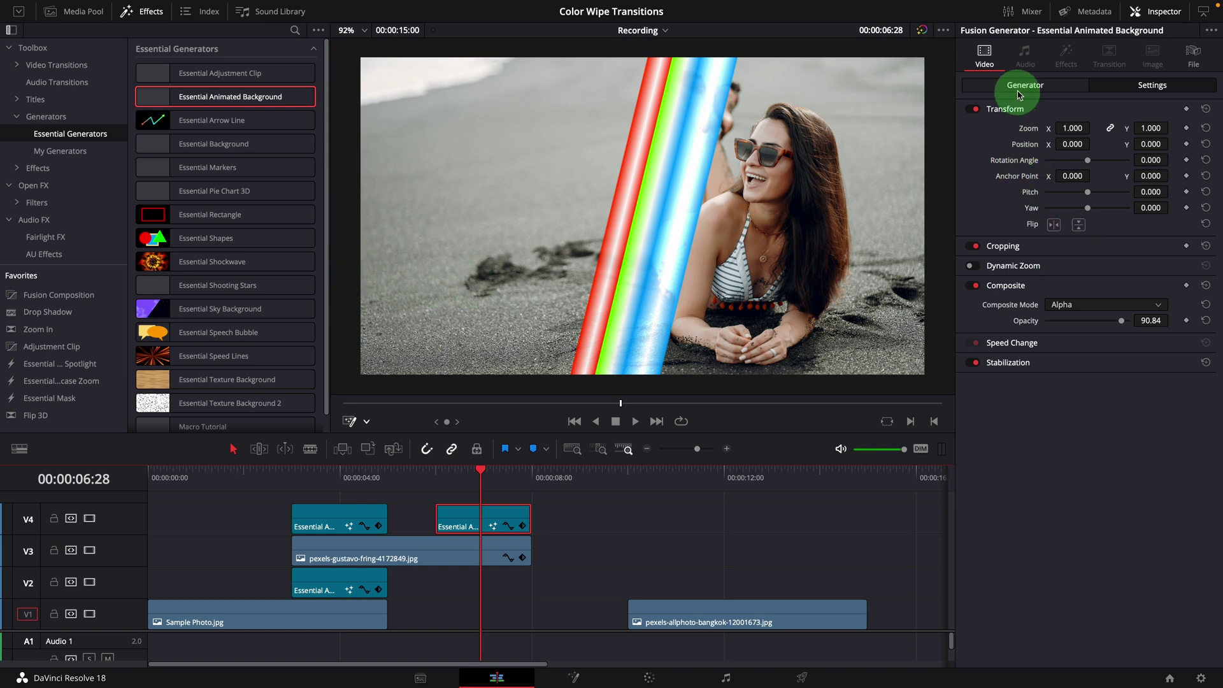
# Step: Move the copied wipe's gradient Start to X 0.7555, Y 0.6426 so stripes slant down-right
pyautogui.click(1023, 86)
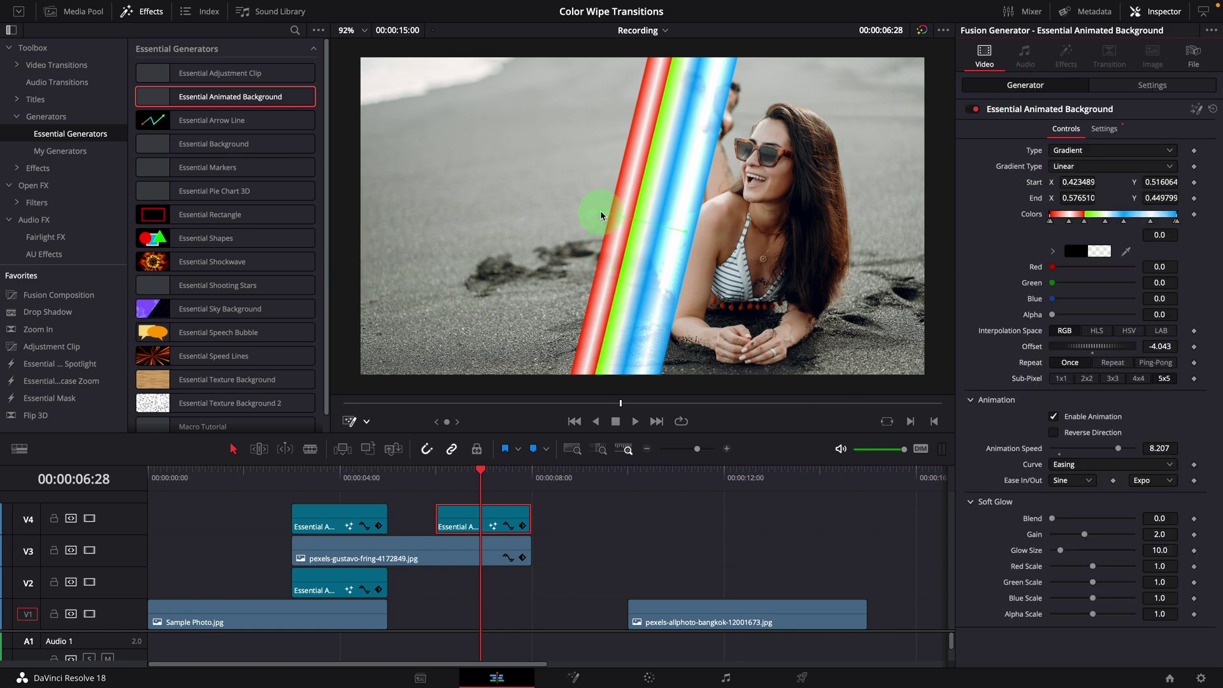
pyautogui.moveTo(600, 215); pyautogui.dragTo(788, 174)
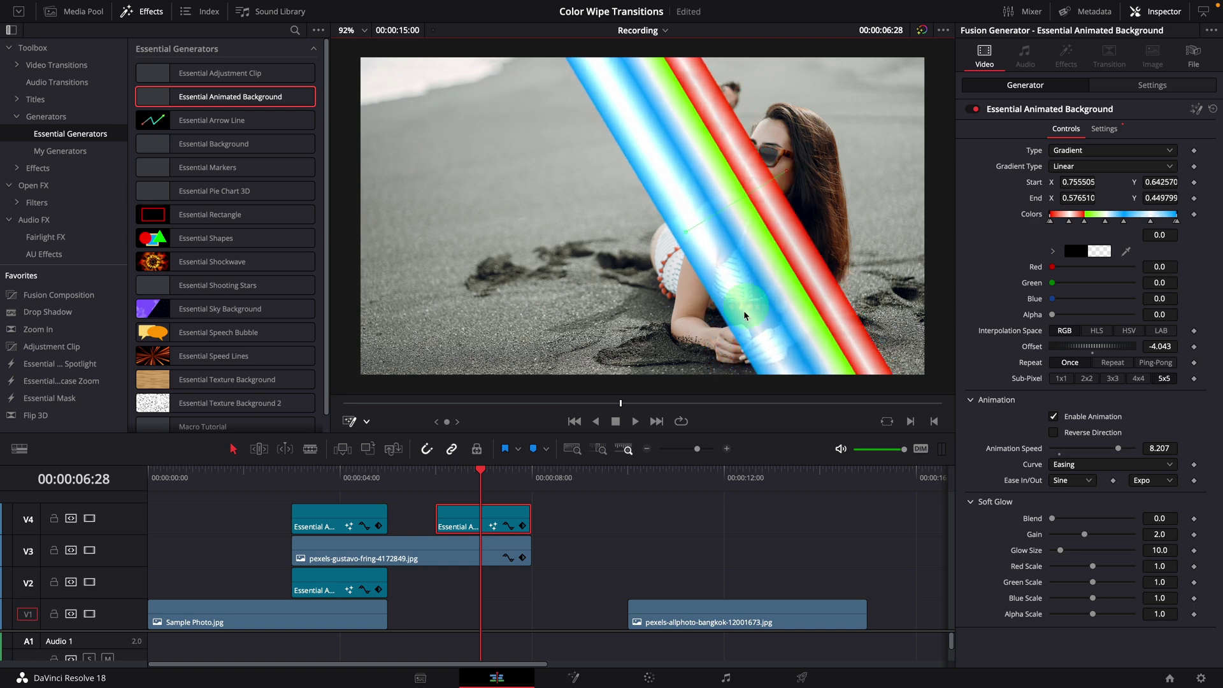
# Step: Set the second wipe's Offset to -2.507 and Animation Speed to 6.492, previewing from 06:00
pyautogui.click(436, 476)
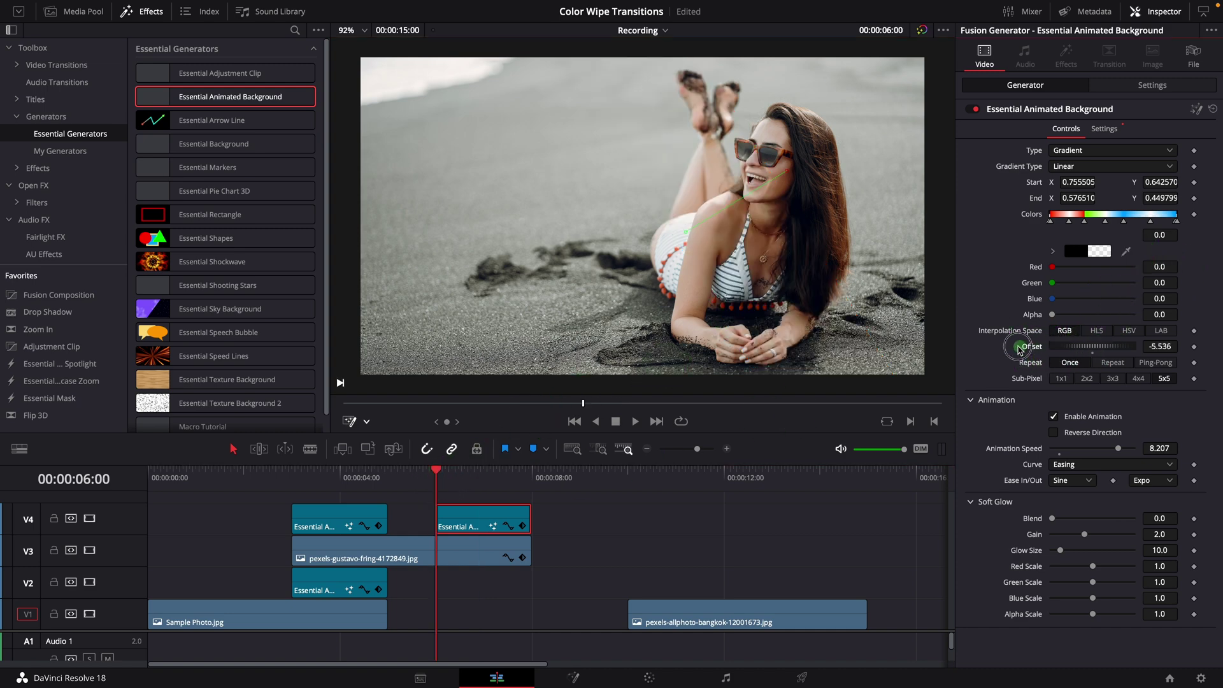
pyautogui.moveTo(986, 349)
pyautogui.mouseDown()
pyautogui.moveTo(1082, 349)
pyautogui.moveTo(978, 351)
pyautogui.mouseUp()
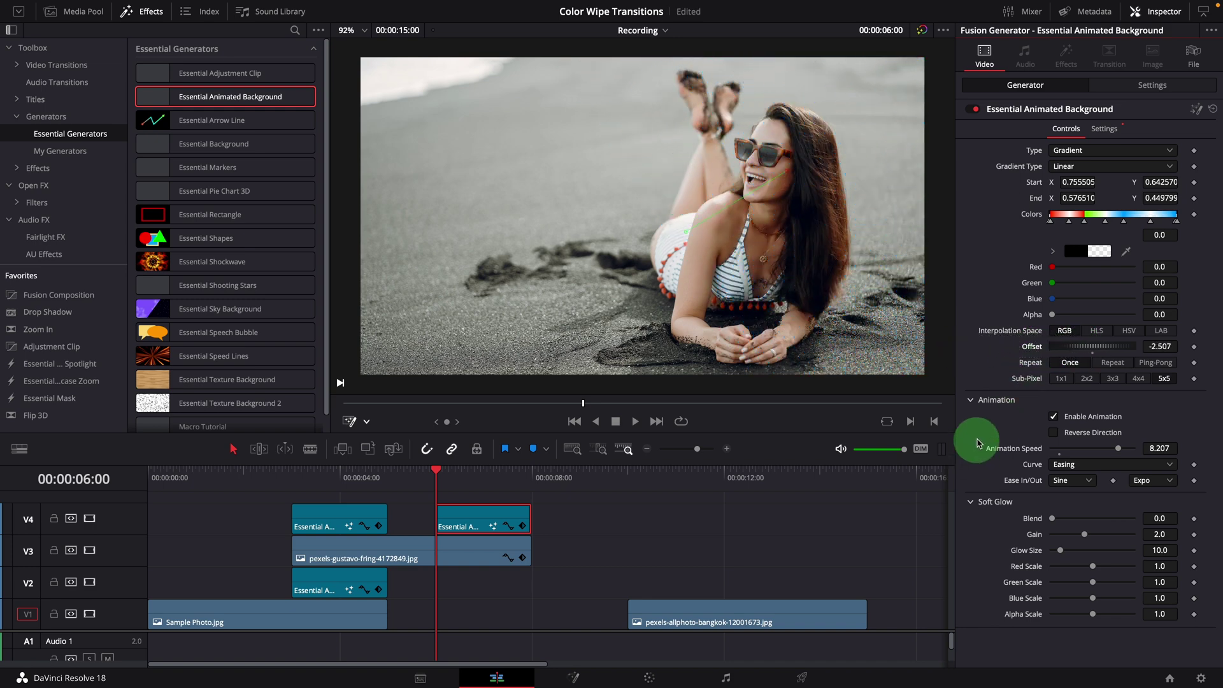
pyautogui.moveTo(526, 489)
pyautogui.mouseDown()
pyautogui.moveTo(533, 475)
pyautogui.moveTo(530, 483)
pyautogui.mouseUp()
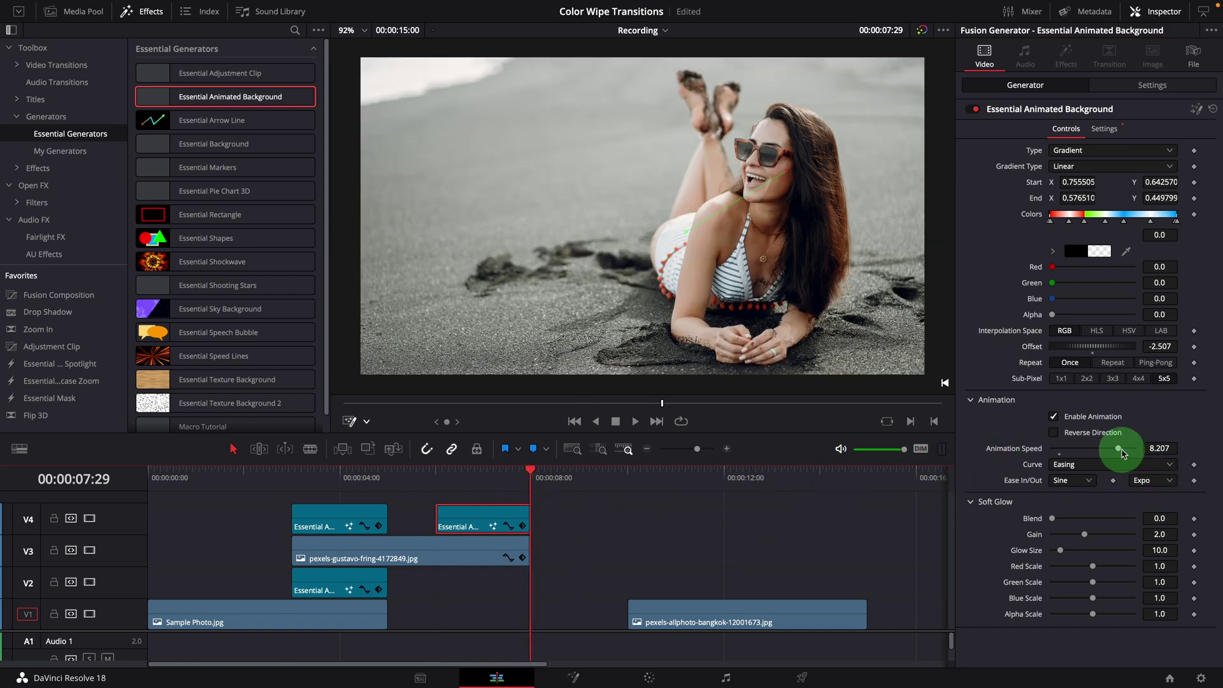
pyautogui.moveTo(1121, 452)
pyautogui.mouseDown()
pyautogui.moveTo(1093, 449)
pyautogui.moveTo(1104, 449)
pyautogui.mouseUp()
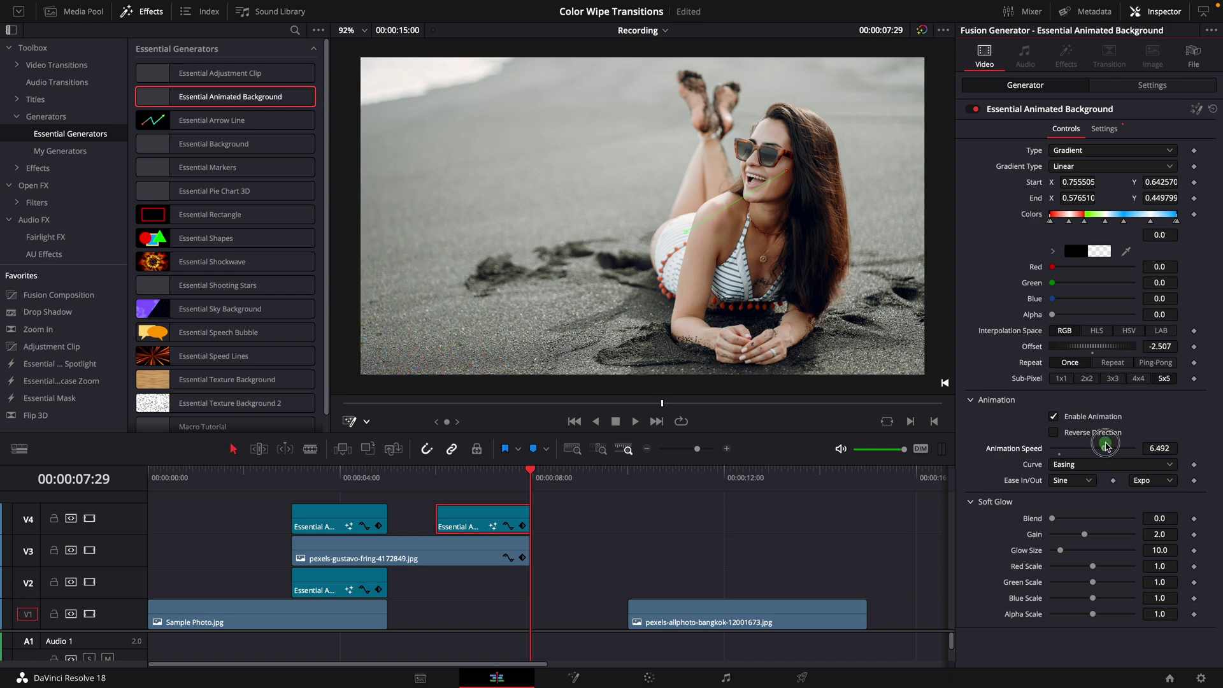
pyautogui.click(429, 472)
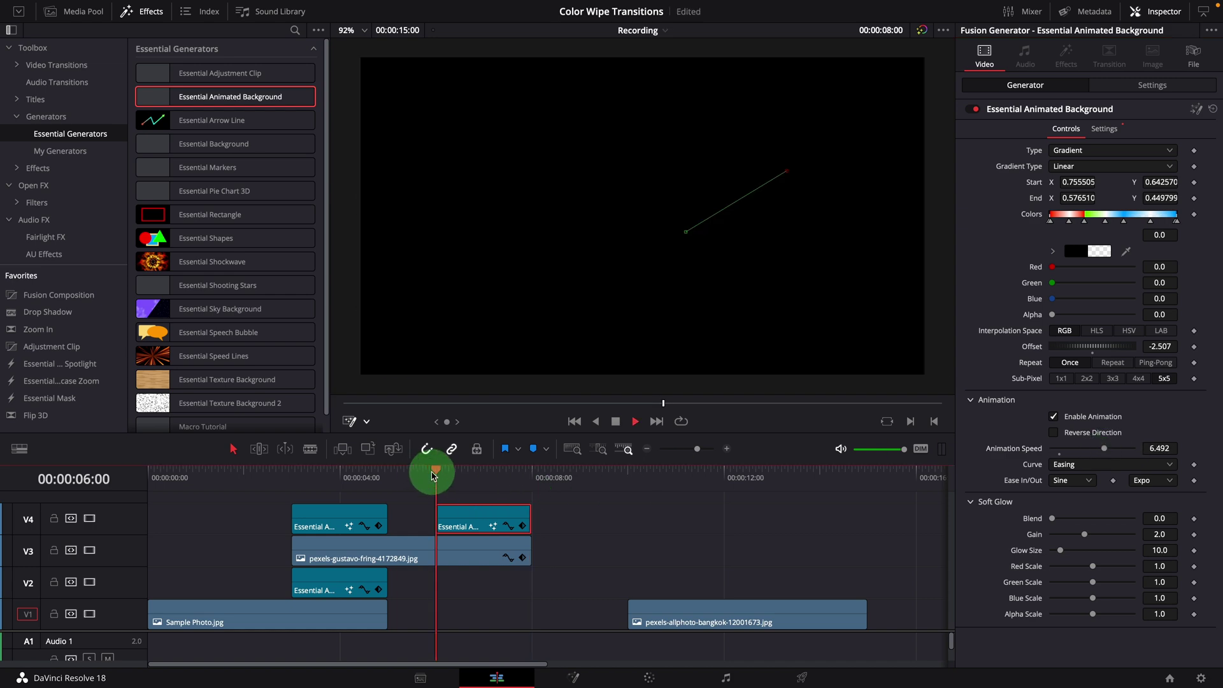
# Step: Play the second wipe, then Alt-drag a copy of its matte from V4 down onto V2
pyautogui.press('space')
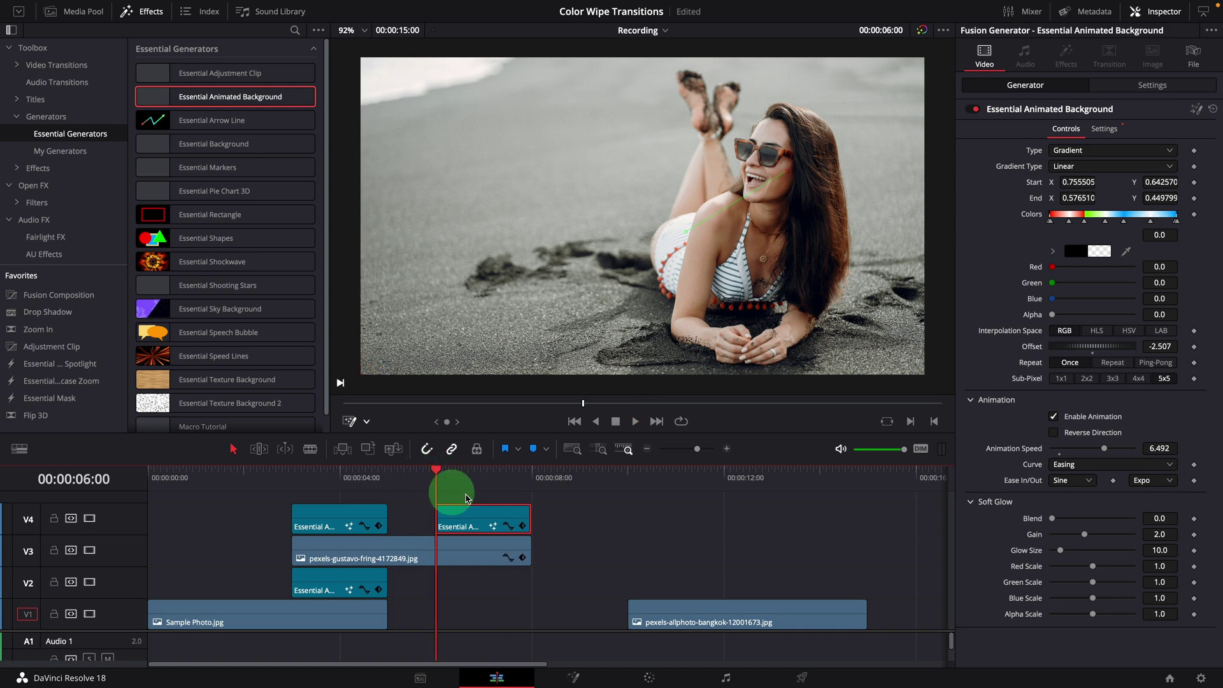
pyautogui.moveTo(483, 513); pyautogui.dragTo(477, 581)
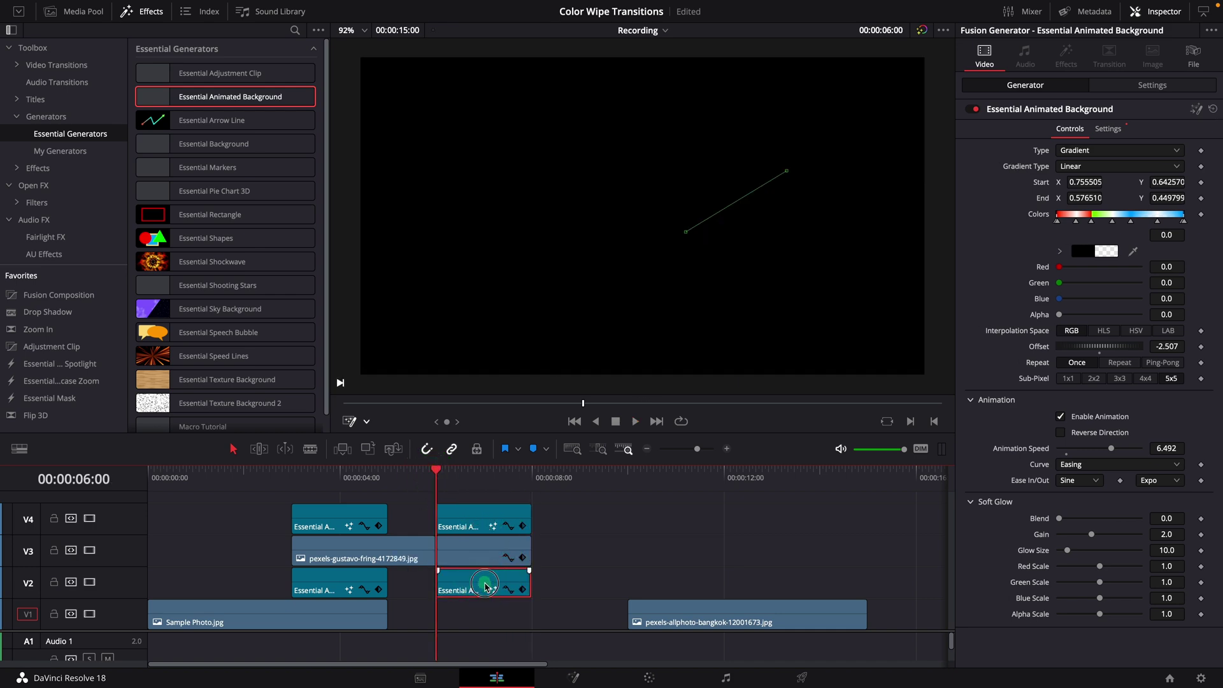
pyautogui.click(456, 474)
pyautogui.click(491, 558)
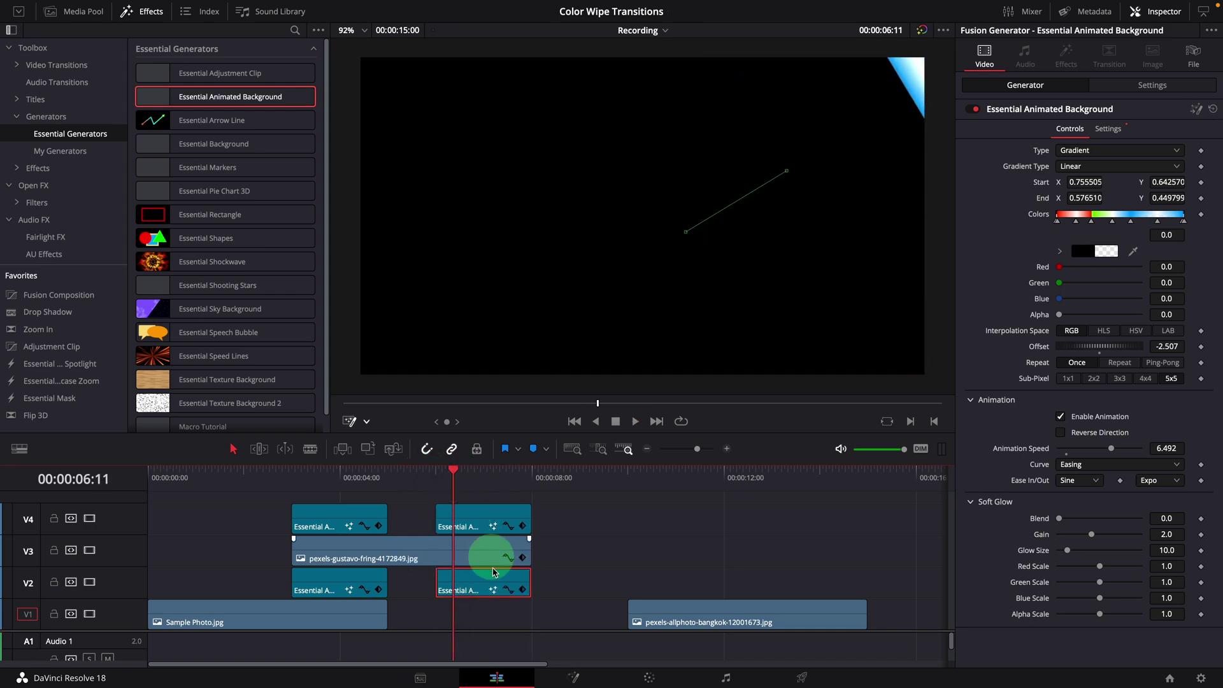
pyautogui.click(1146, 89)
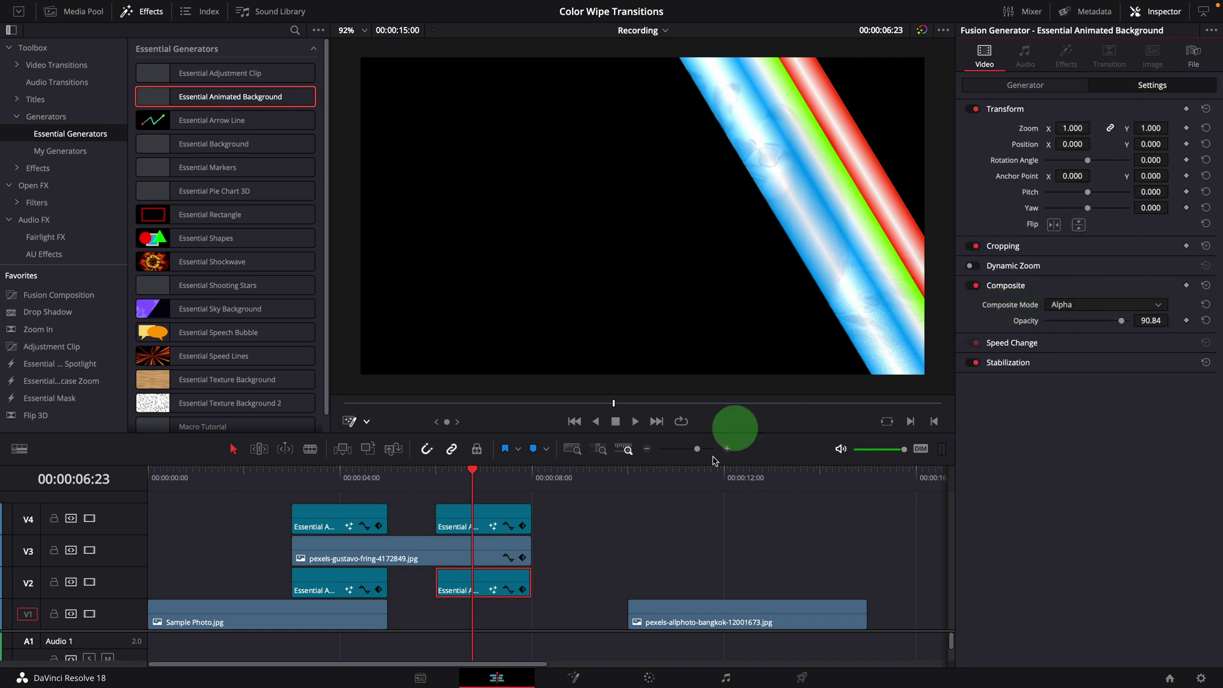
# Step: Move the Bangkok beach photo on V1 four seconds earlier and play the second transition
pyautogui.moveTo(726, 615); pyautogui.dragTo(535, 624)
pyautogui.click(437, 478)
pyautogui.click(418, 479)
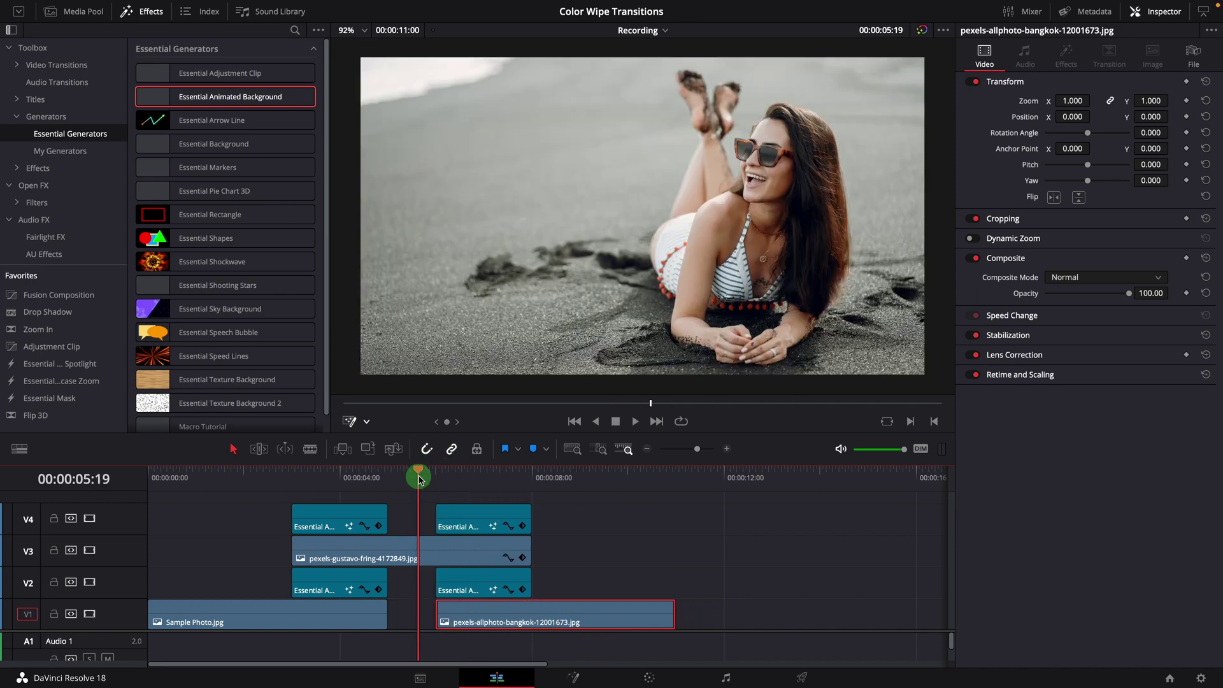
pyautogui.press('space')
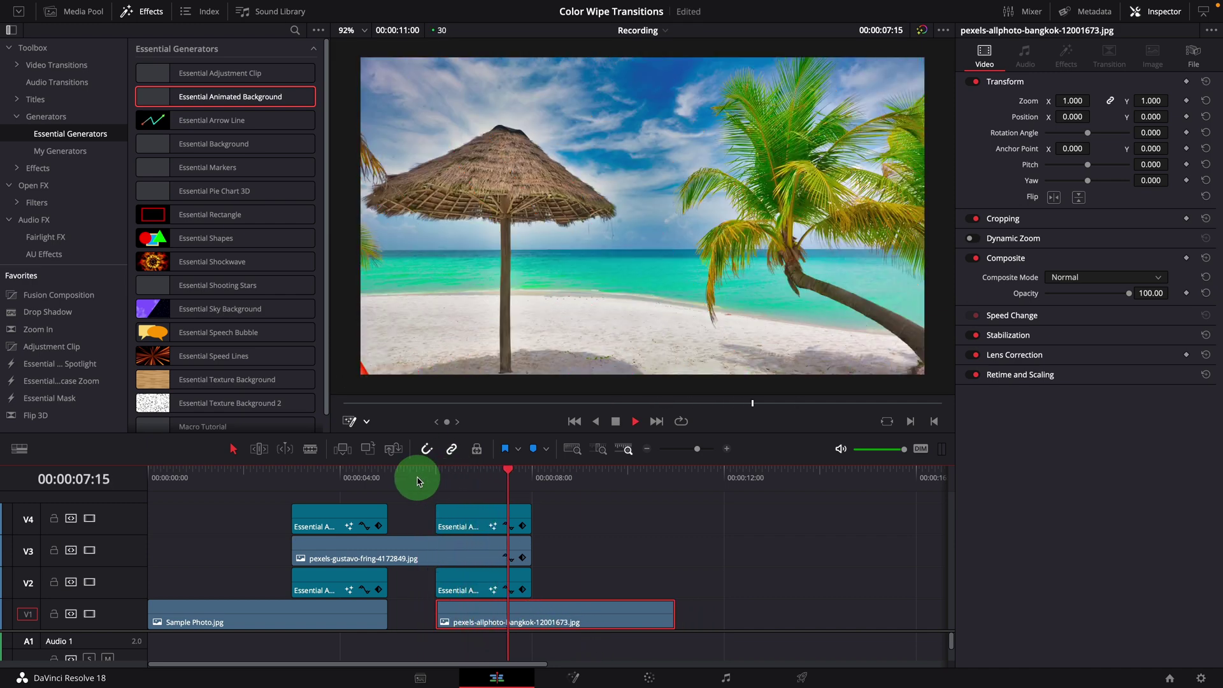
pyautogui.click(515, 579)
pyautogui.click(521, 596)
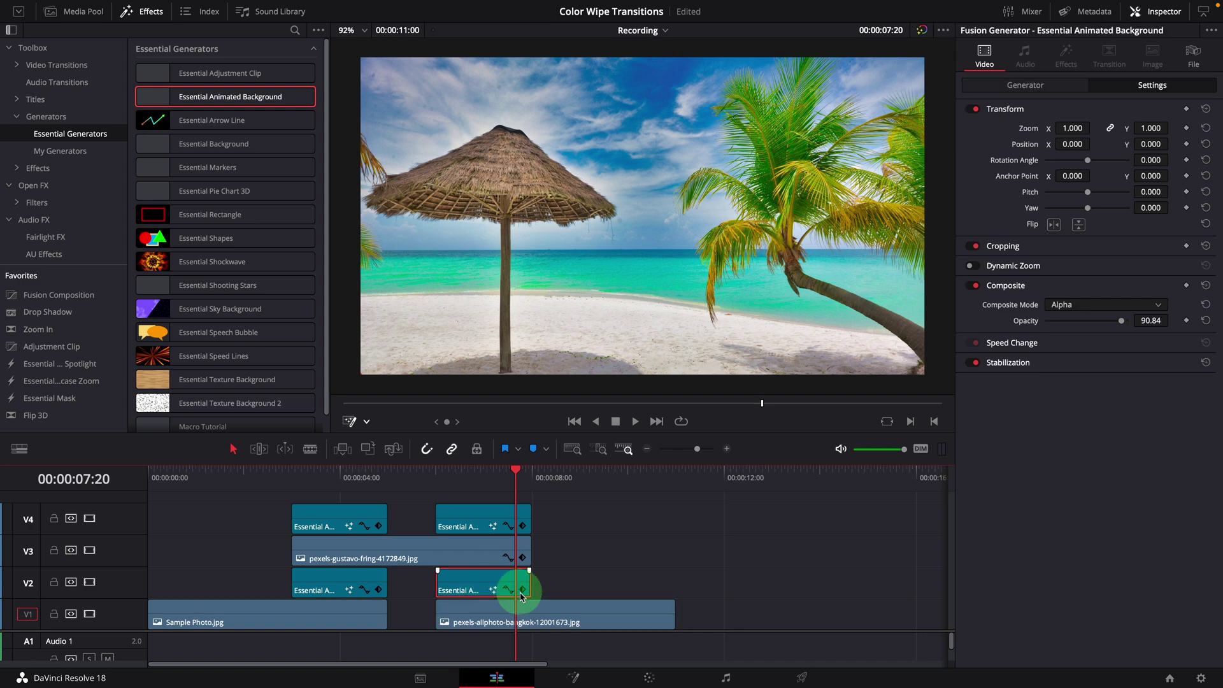
pyautogui.click(515, 677)
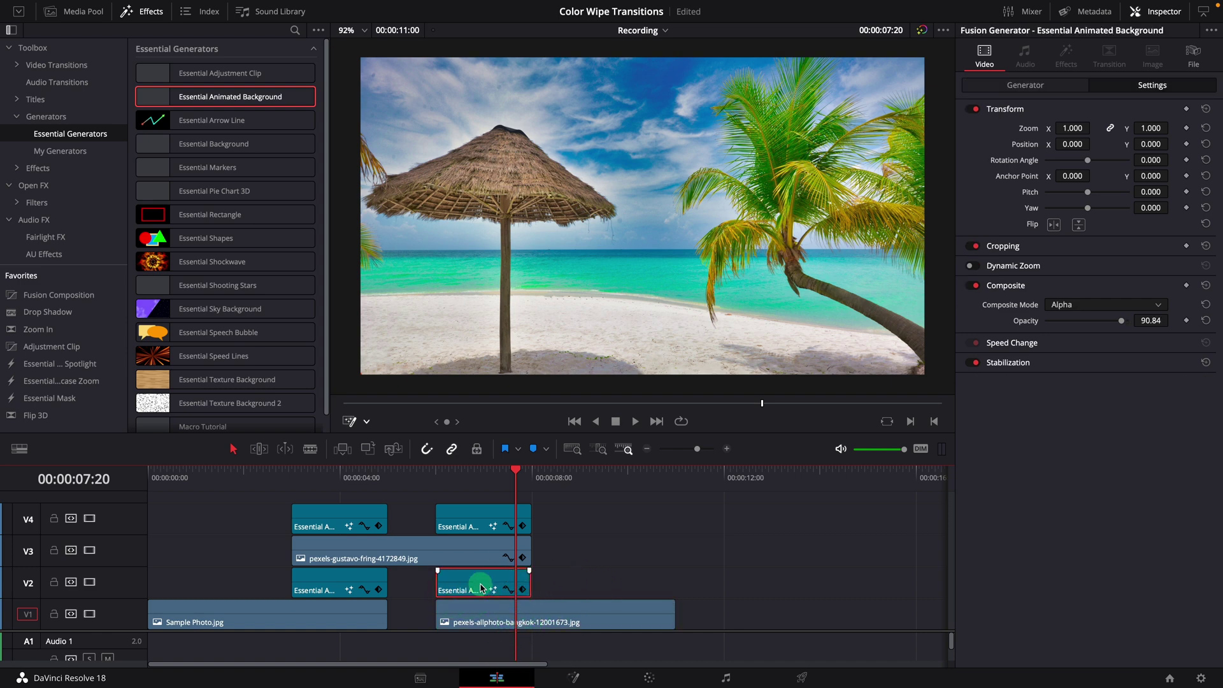
# Step: Set the V2 matte's last gradient colour stop to Alpha 1.0 and replay the wipe from 06:00
pyautogui.click(1035, 85)
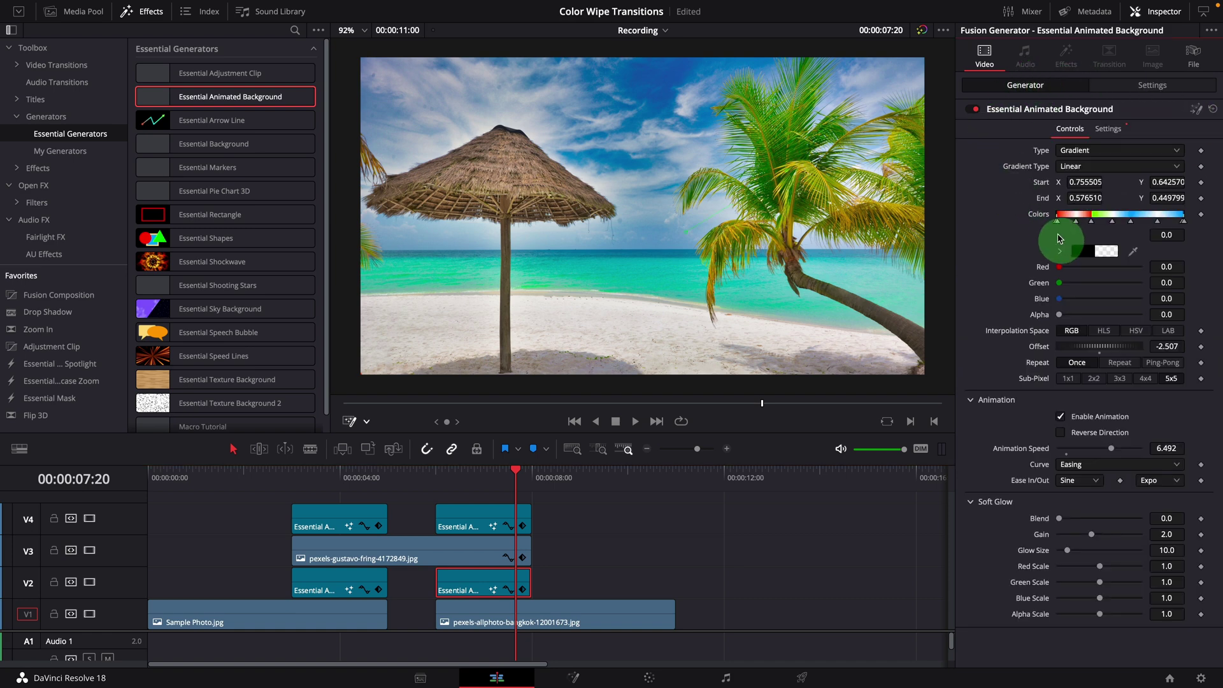
pyautogui.click(1183, 223)
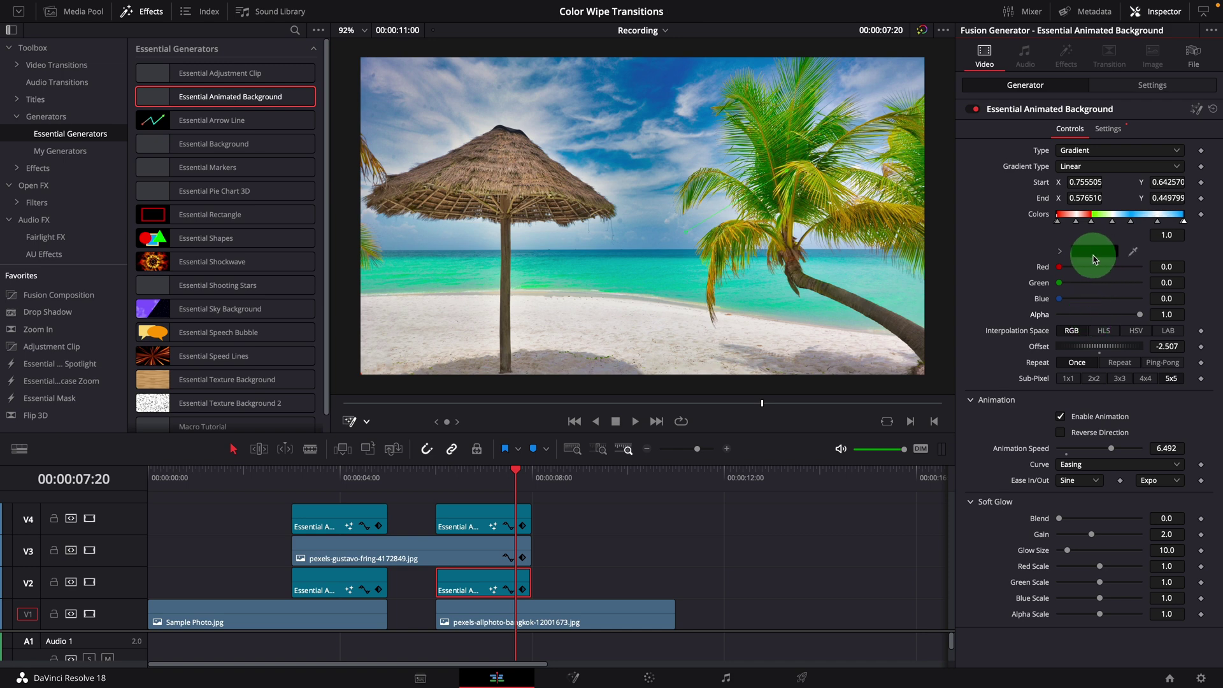
pyautogui.click(518, 470)
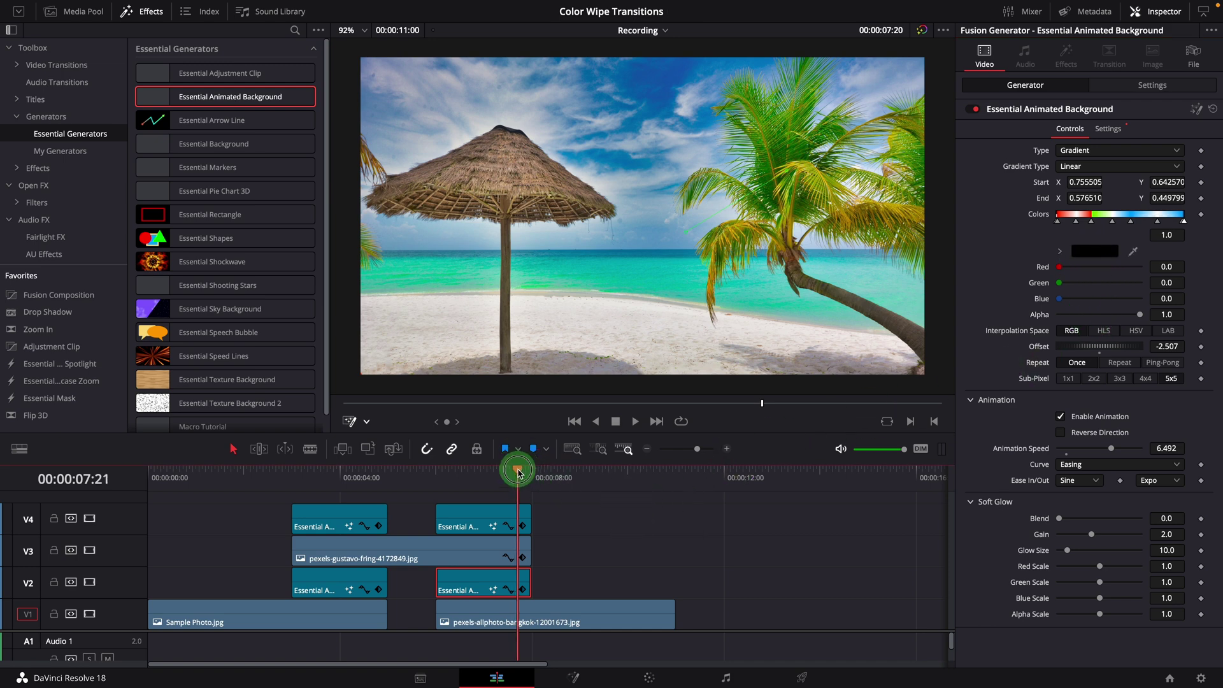
pyautogui.moveTo(518, 470); pyautogui.dragTo(471, 477)
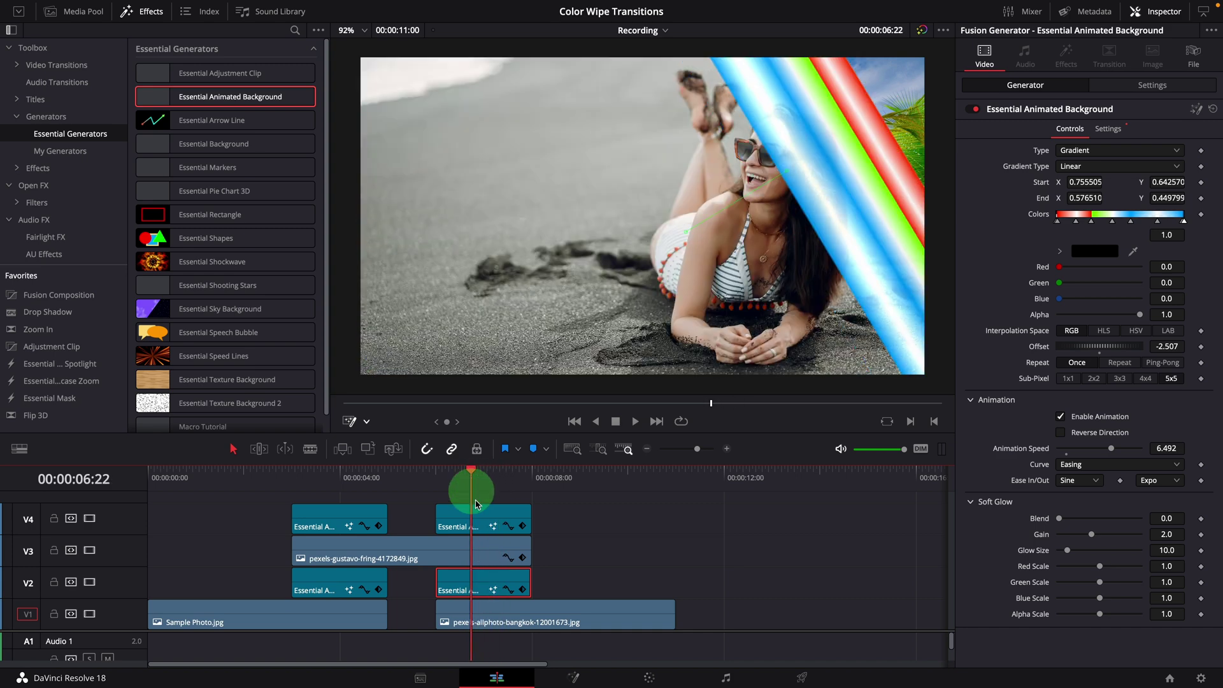
pyautogui.click(433, 475)
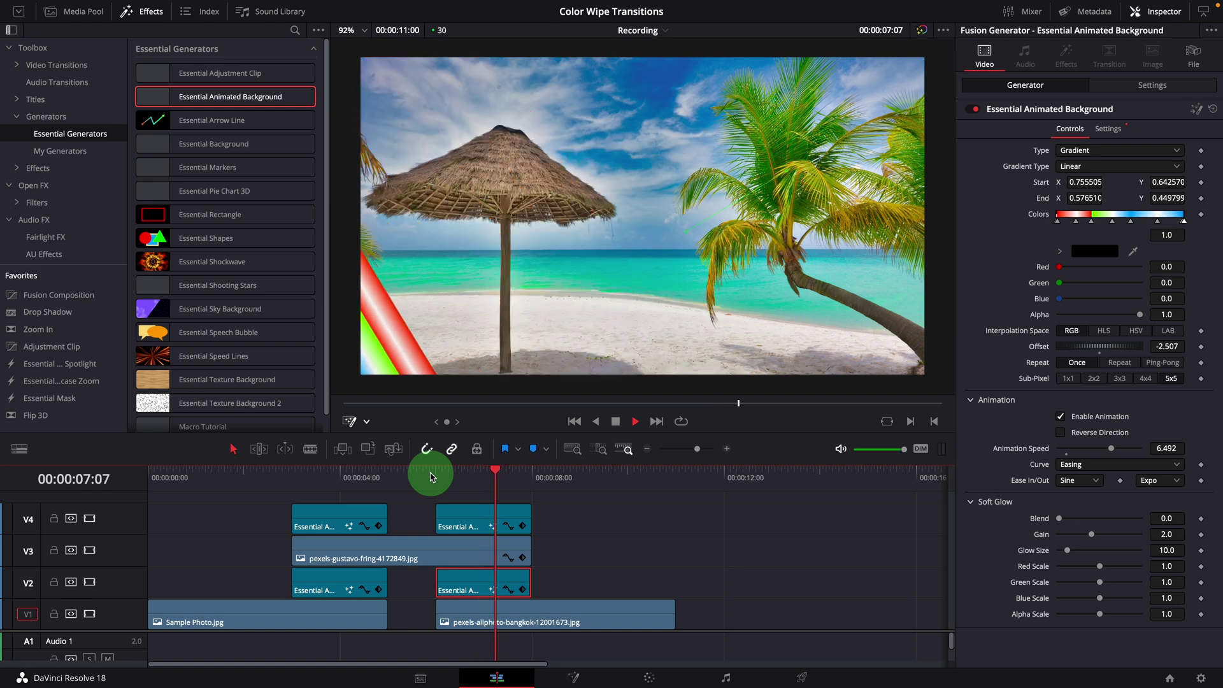
pyautogui.click(422, 474)
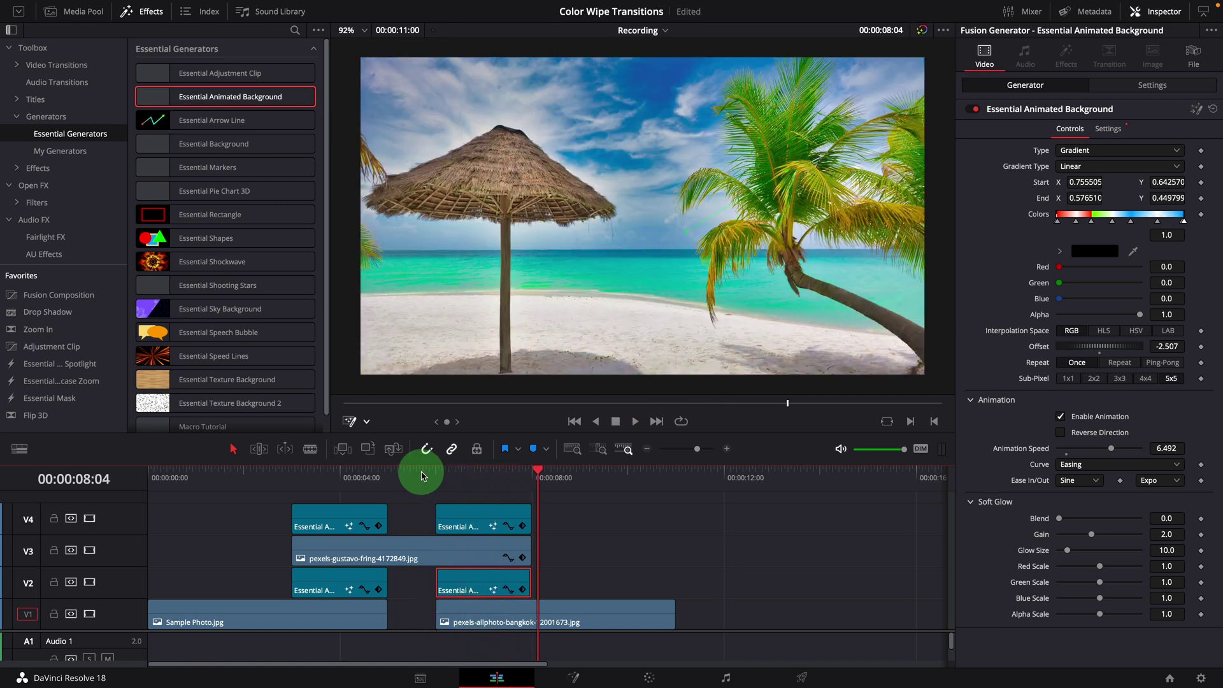
pyautogui.click(436, 474)
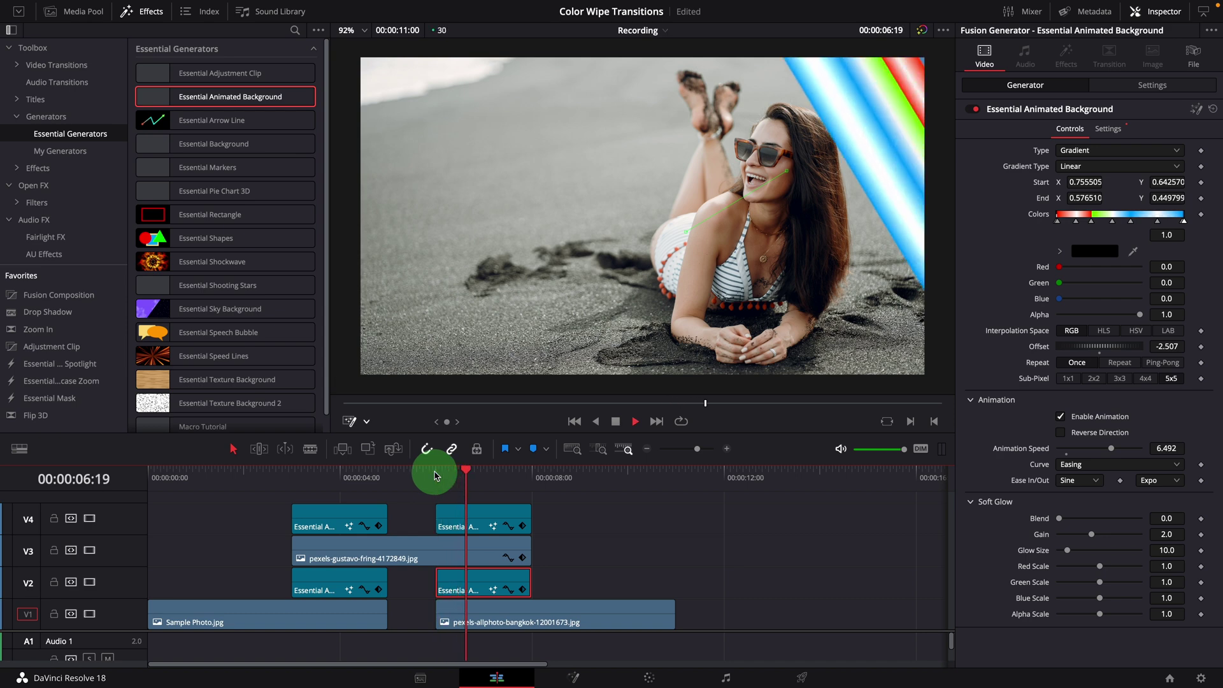
pyautogui.press('space')
pyautogui.press('space')
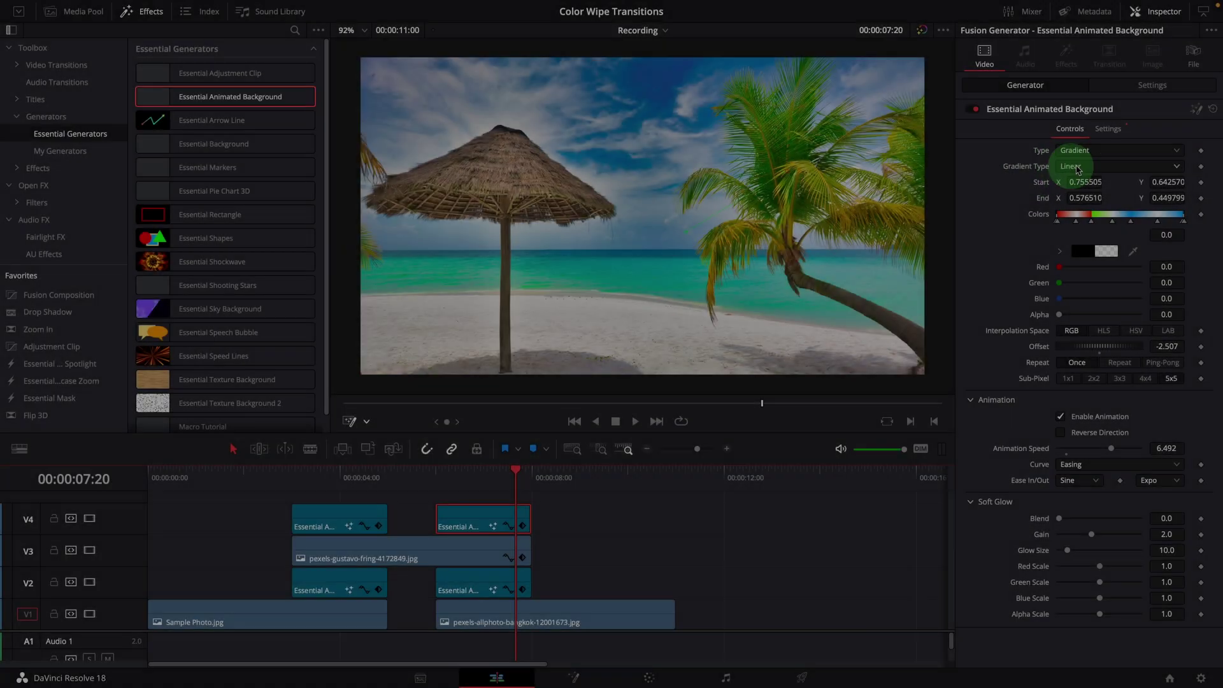
# Step: Switch the first V4 wipe's gradient type from Linear to Reflect, save, and return to 03:00
pyautogui.click(1076, 167)
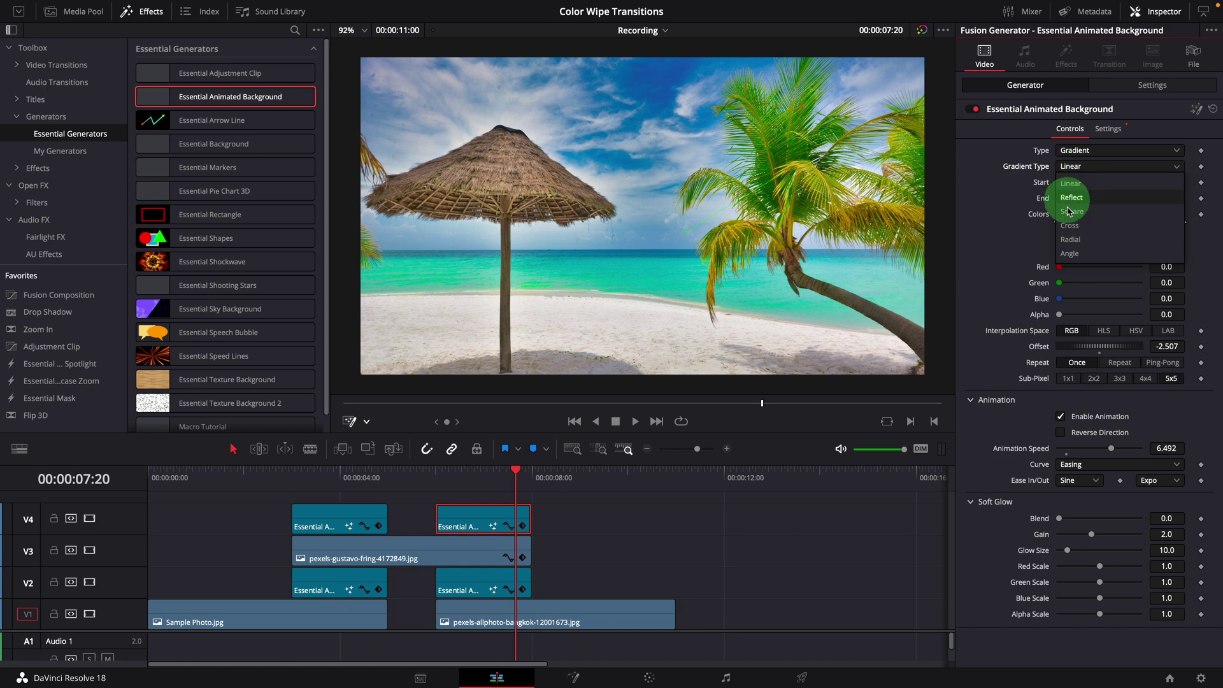
pyautogui.click(984, 201)
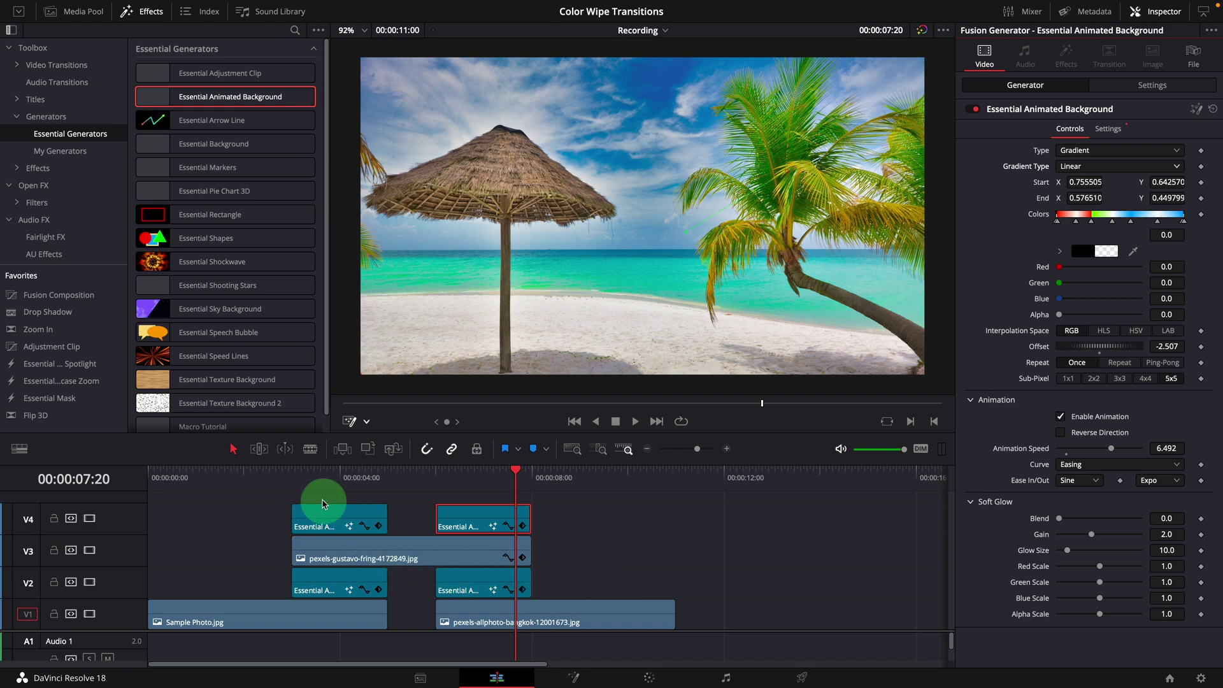
pyautogui.click(317, 483)
pyautogui.click(341, 514)
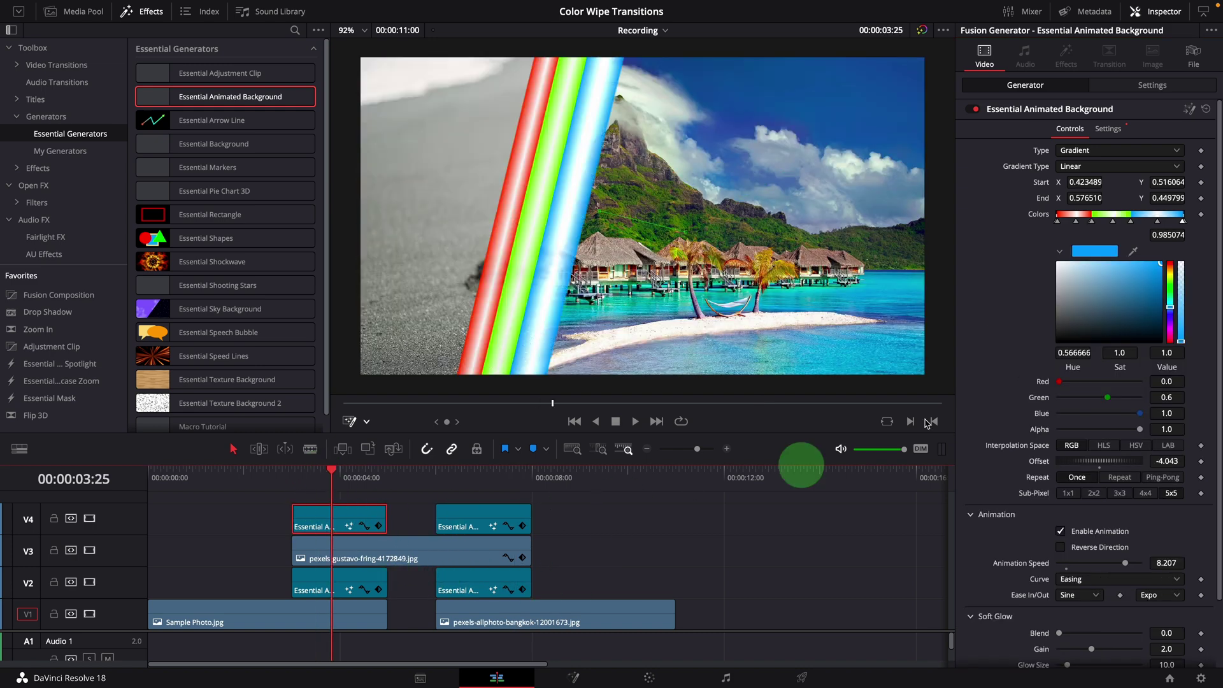
pyautogui.click(1075, 169)
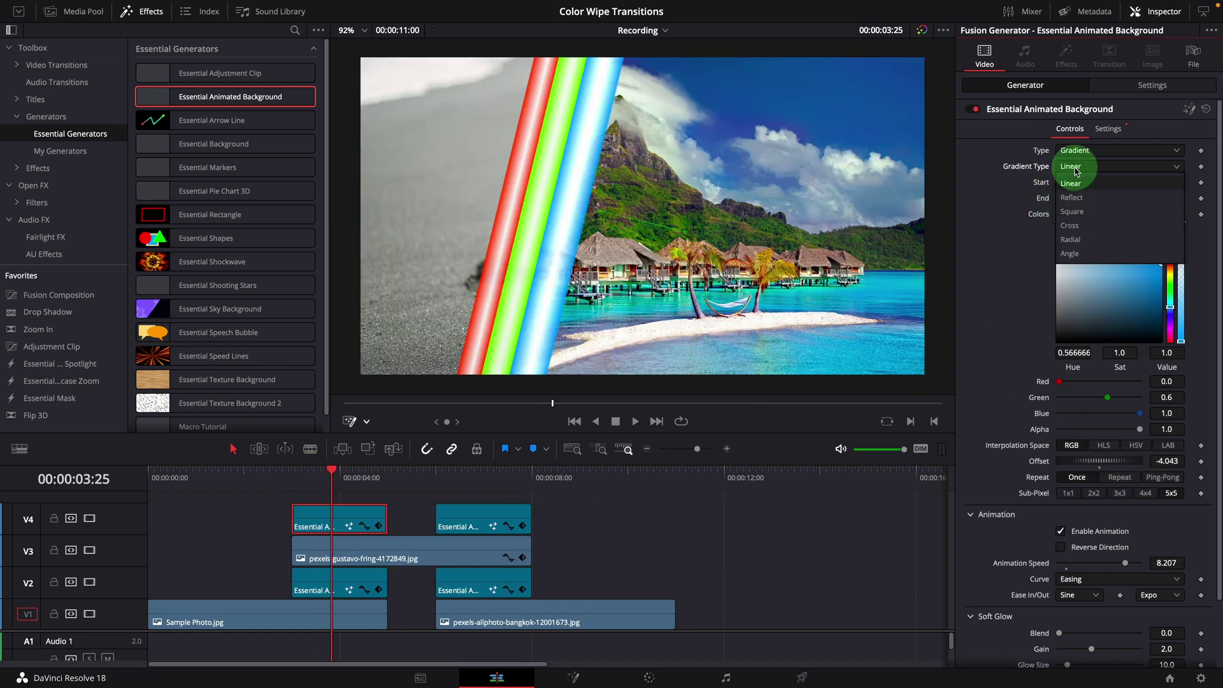
pyautogui.click(1073, 197)
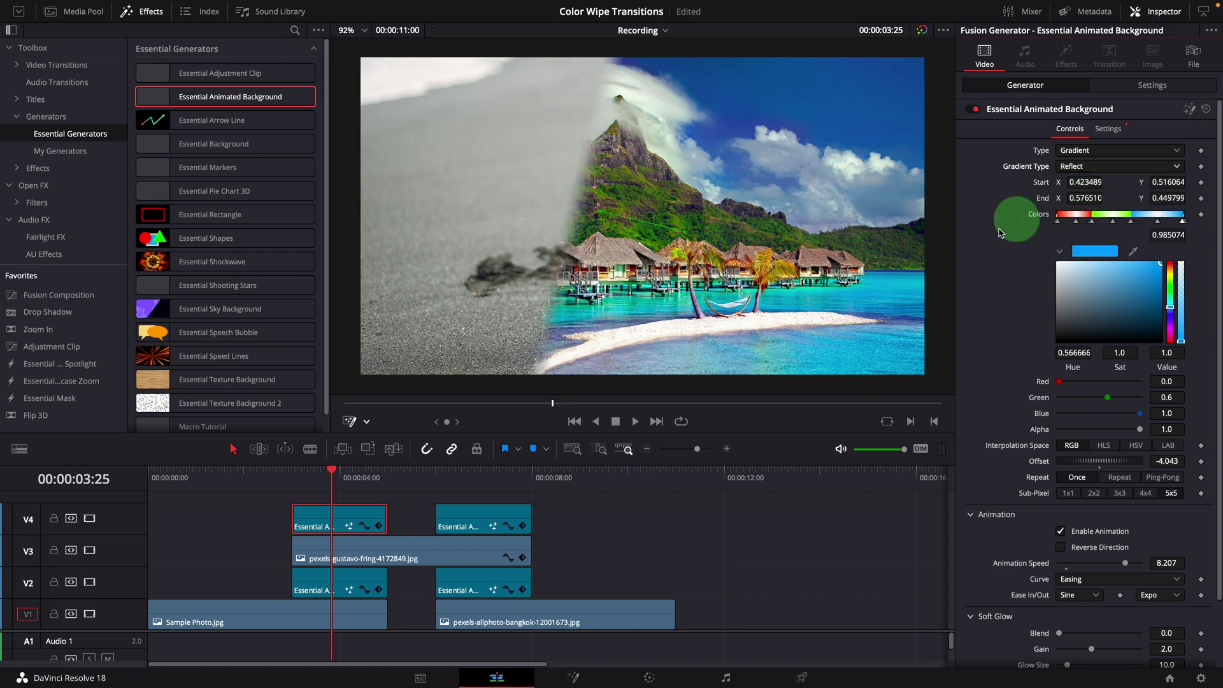
pyautogui.hotkey('ctrl', 's')
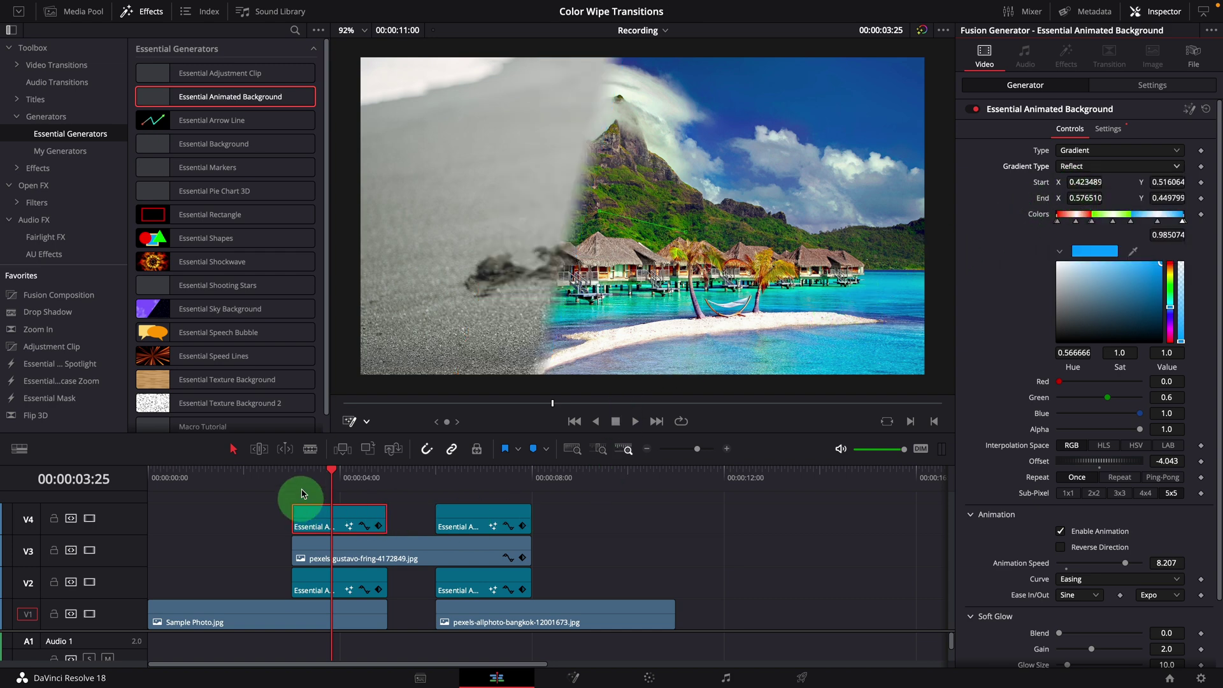
pyautogui.click(294, 475)
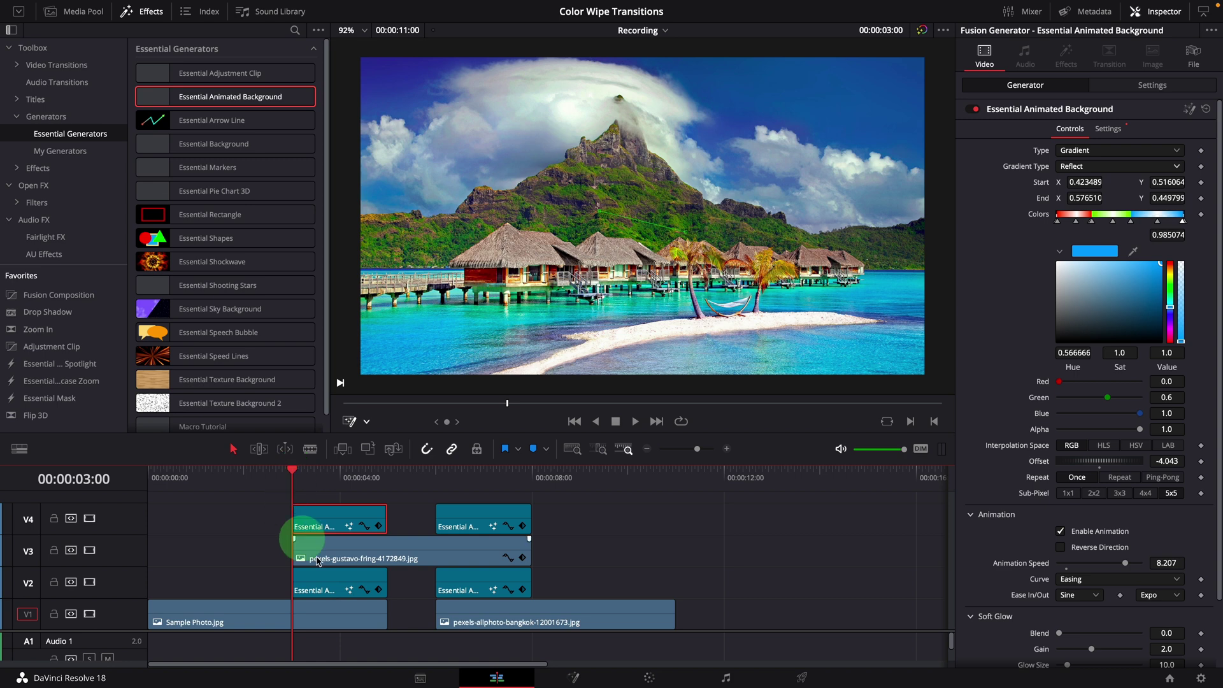
# Step: Delete the first V2 matte clip and reset the first V4 wipe's gradient Offset to 0
pyautogui.click(336, 584)
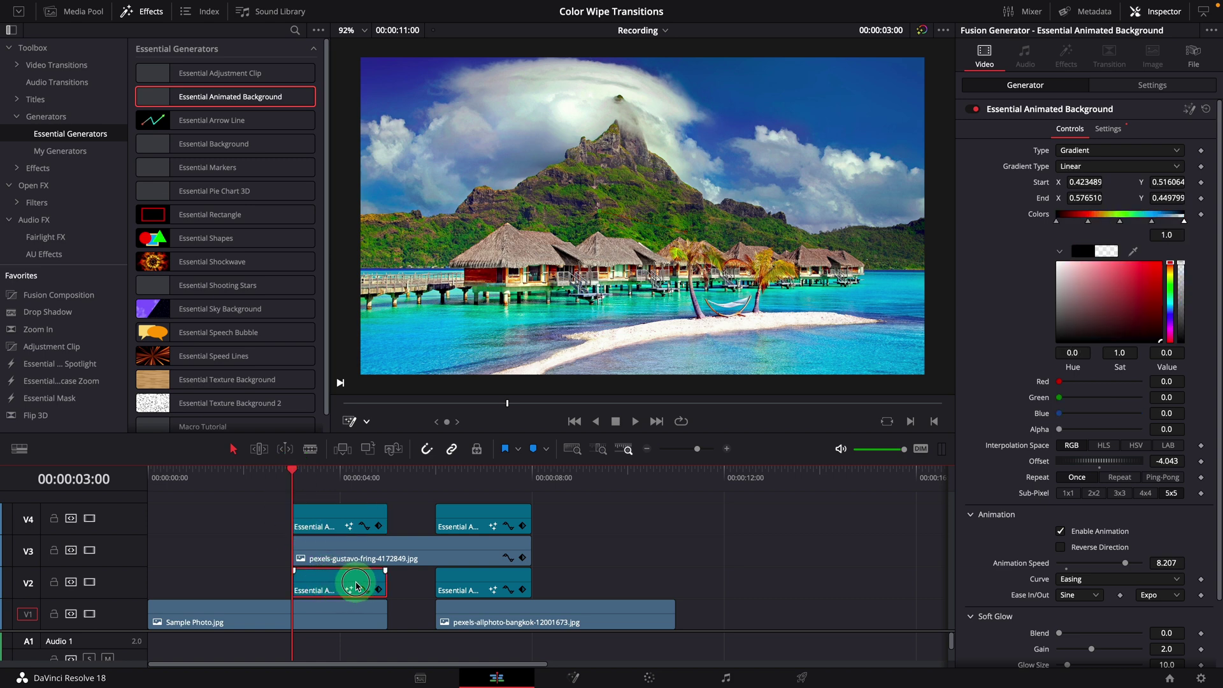
pyautogui.press('Delete')
pyautogui.click(329, 502)
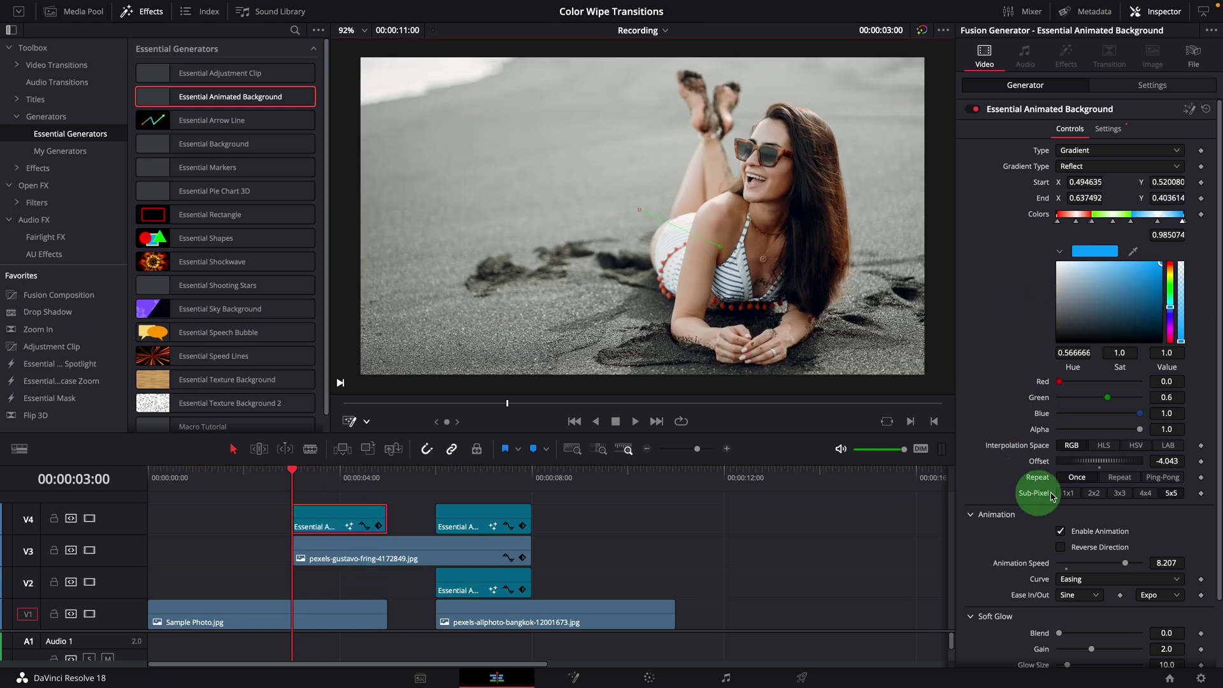
pyautogui.doubleClick(1040, 463)
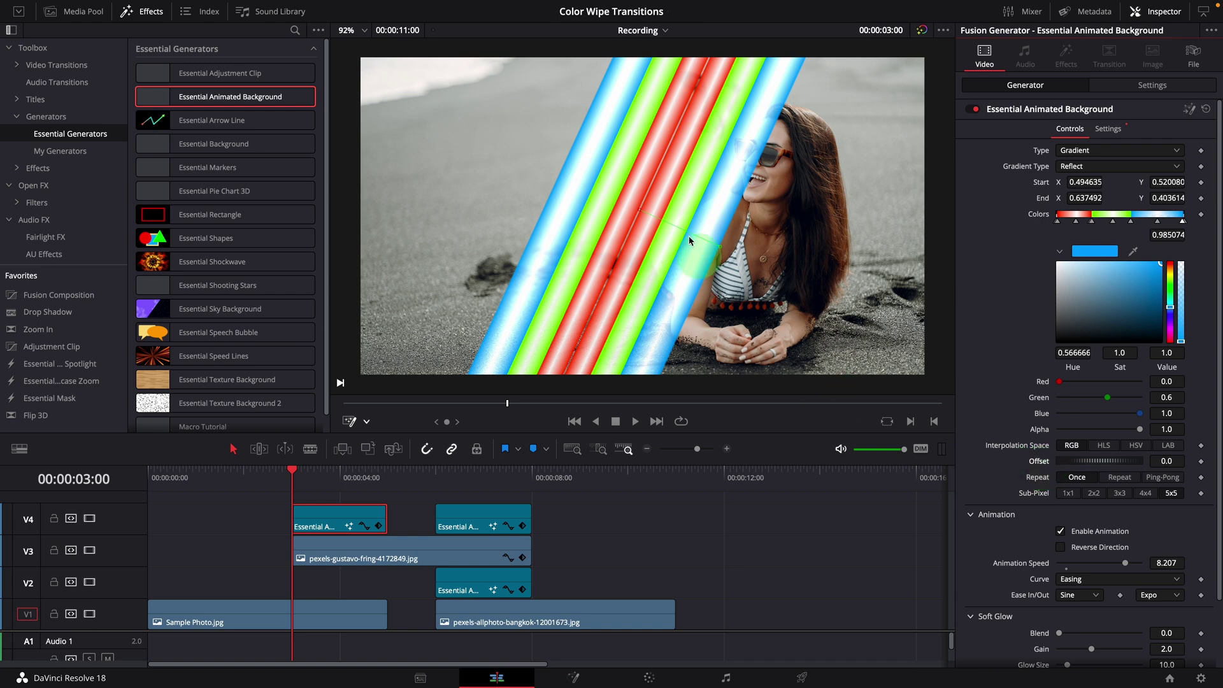
# Step: Re-angle the reflected gradient's Start and End points and pull Offset back to -1.058
pyautogui.moveTo(645, 213)
pyautogui.mouseDown()
pyautogui.moveTo(622, 211)
pyautogui.moveTo(666, 215)
pyautogui.moveTo(656, 218)
pyautogui.mouseUp()
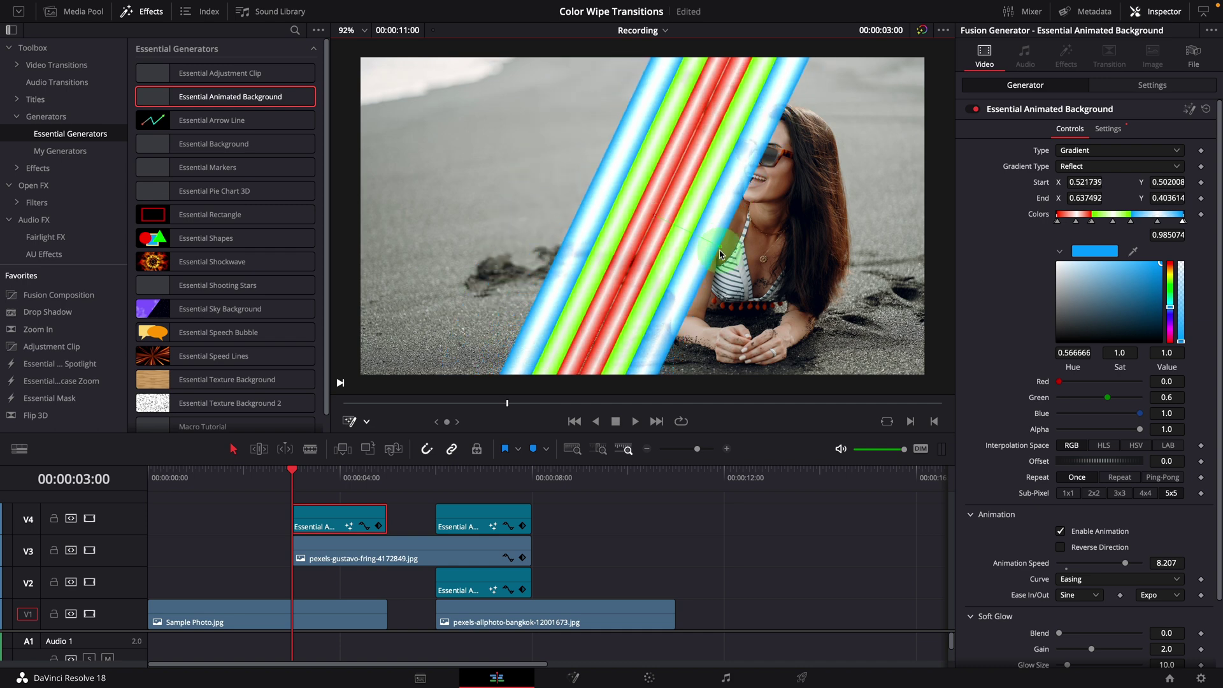
pyautogui.moveTo(722, 249); pyautogui.dragTo(749, 252)
pyautogui.scroll(-2, 1168, 458)
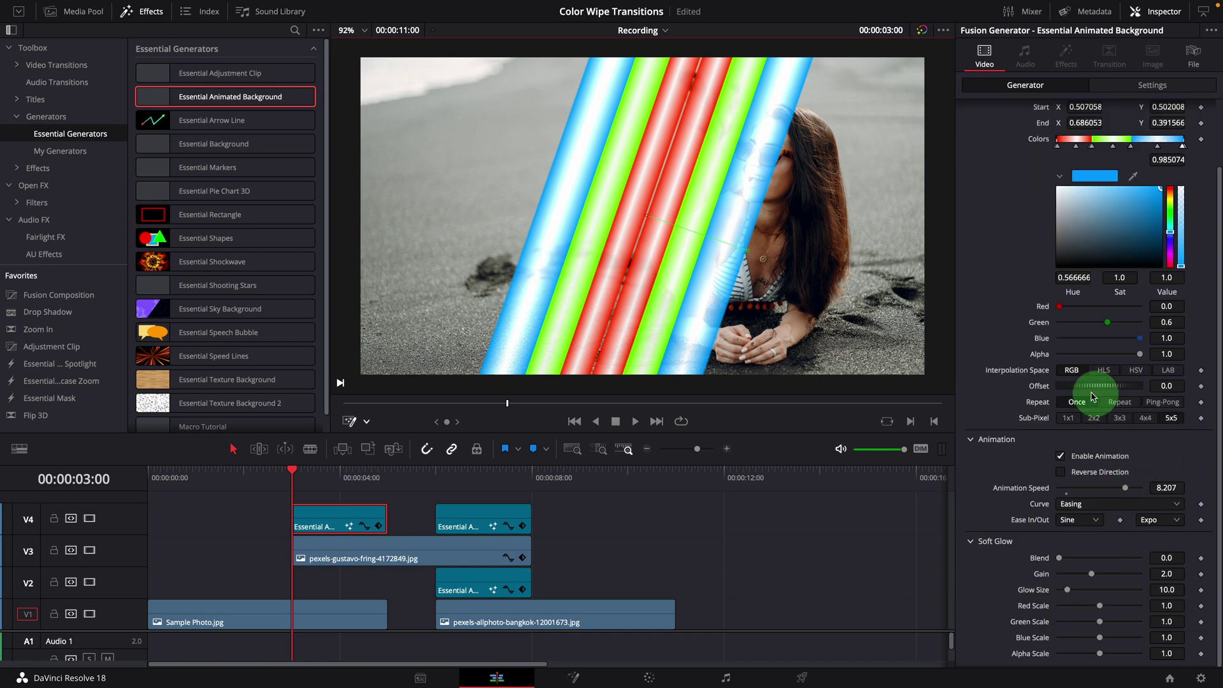
pyautogui.moveTo(1118, 388); pyautogui.dragTo(1073, 391)
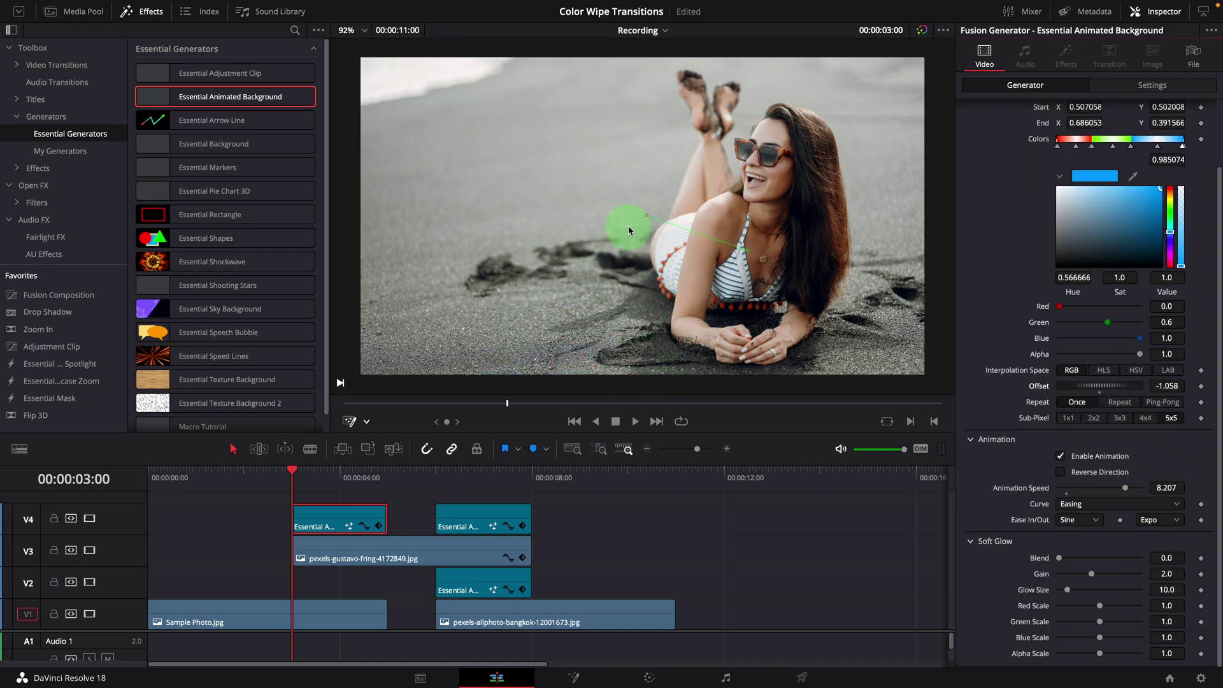
# Step: Lower the first V4 wipe's Animation Speed to 4.231 and play the transition from 03:00
pyautogui.click(382, 474)
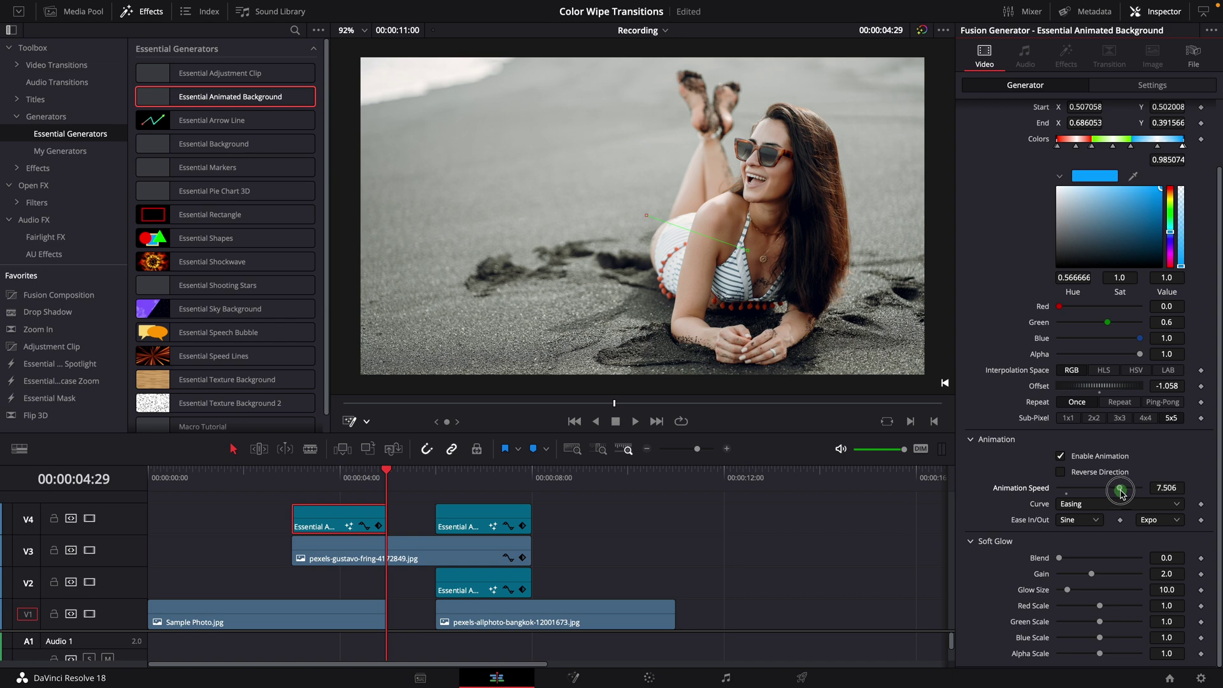
pyautogui.moveTo(1121, 493); pyautogui.dragTo(1091, 494)
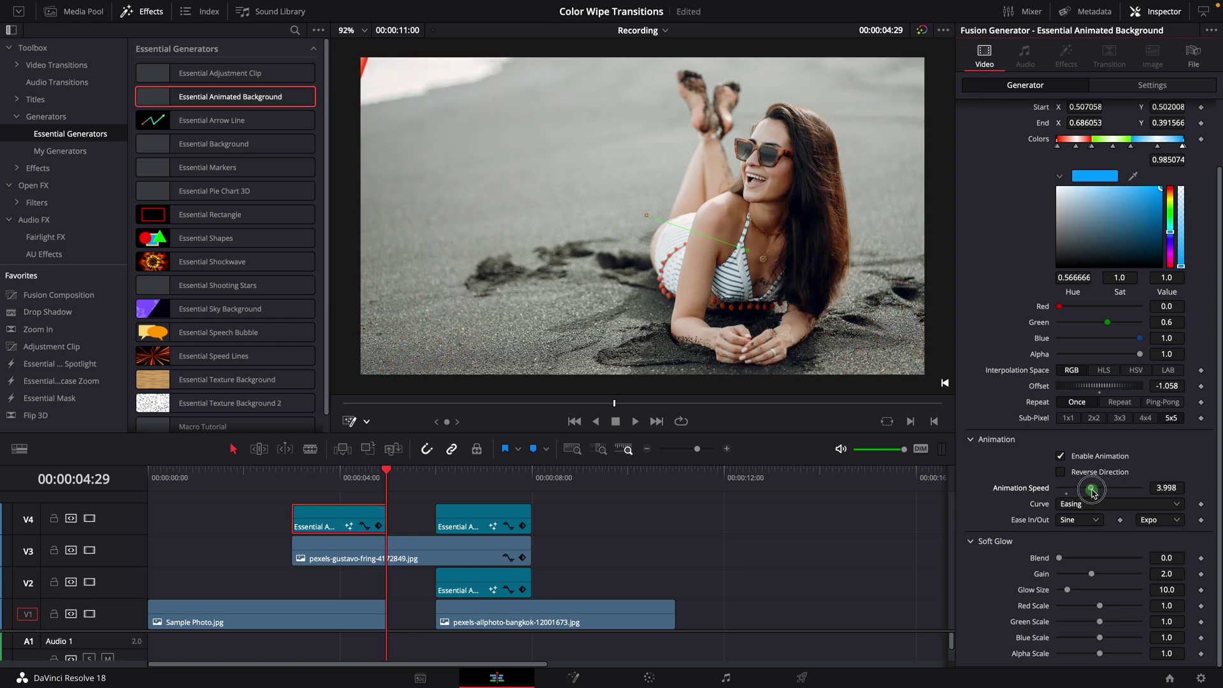
pyautogui.click(290, 472)
pyautogui.press('space')
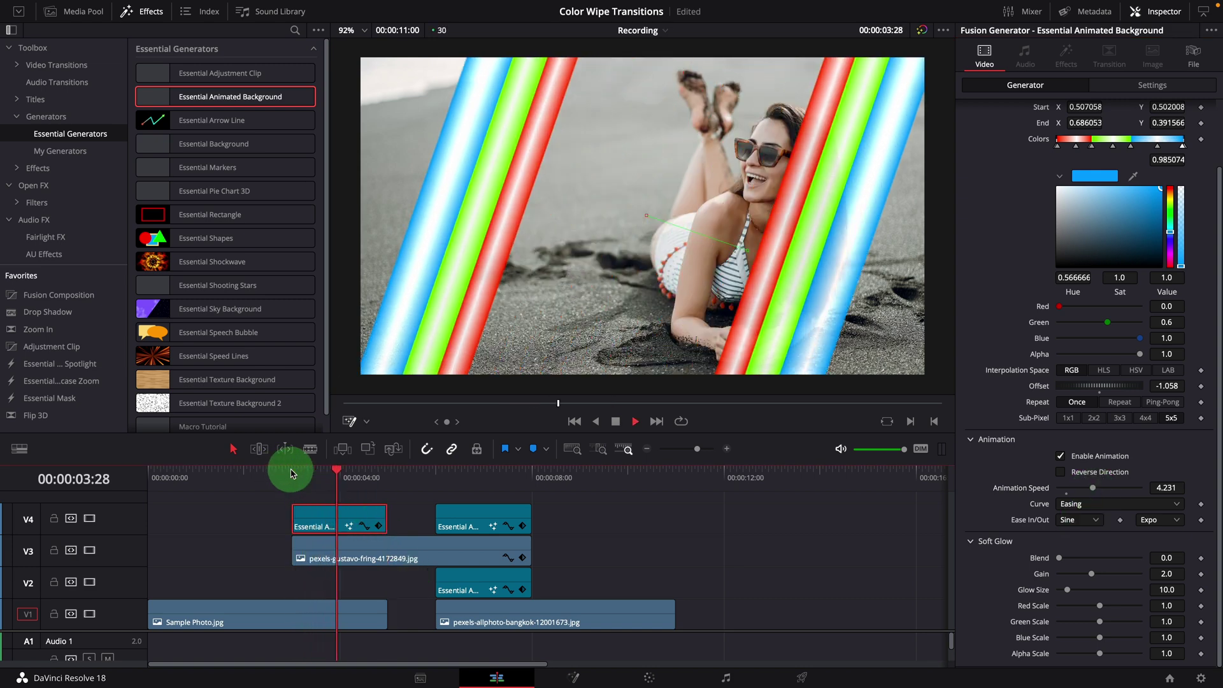
pyautogui.press('space')
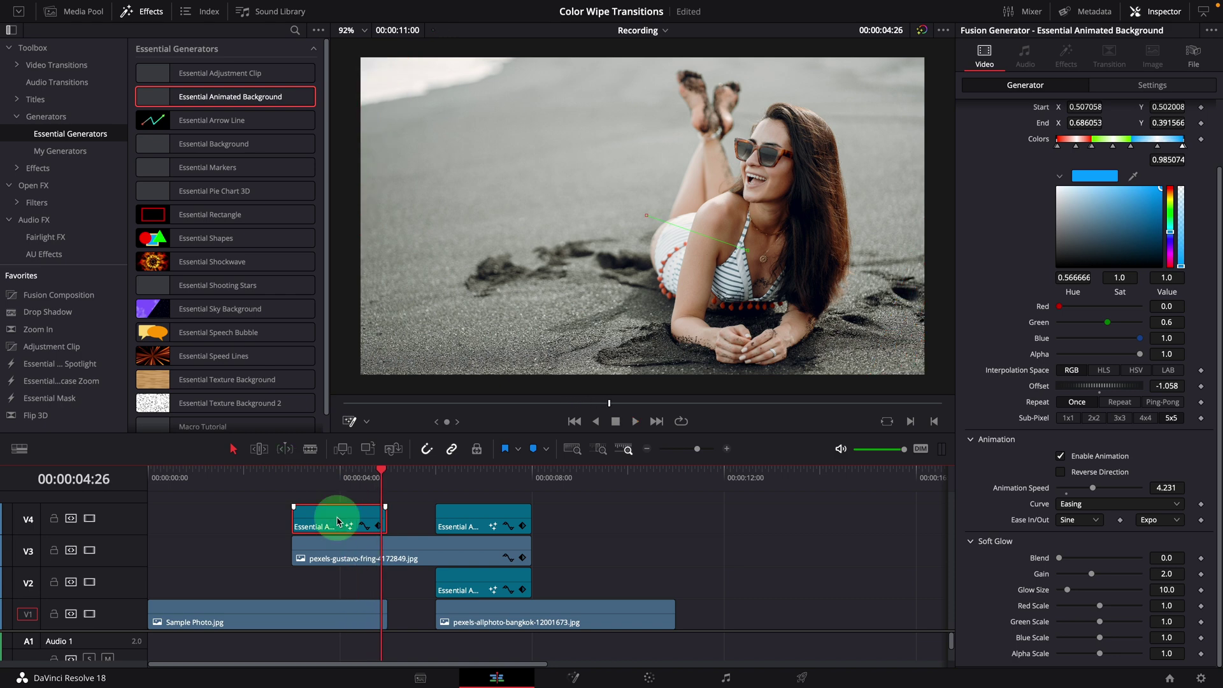
# Step: Copy the first wipe onto V2, make its first colour stop opaque red (Alpha 1.0), and replay
pyautogui.moveTo(337, 520); pyautogui.dragTo(337, 584)
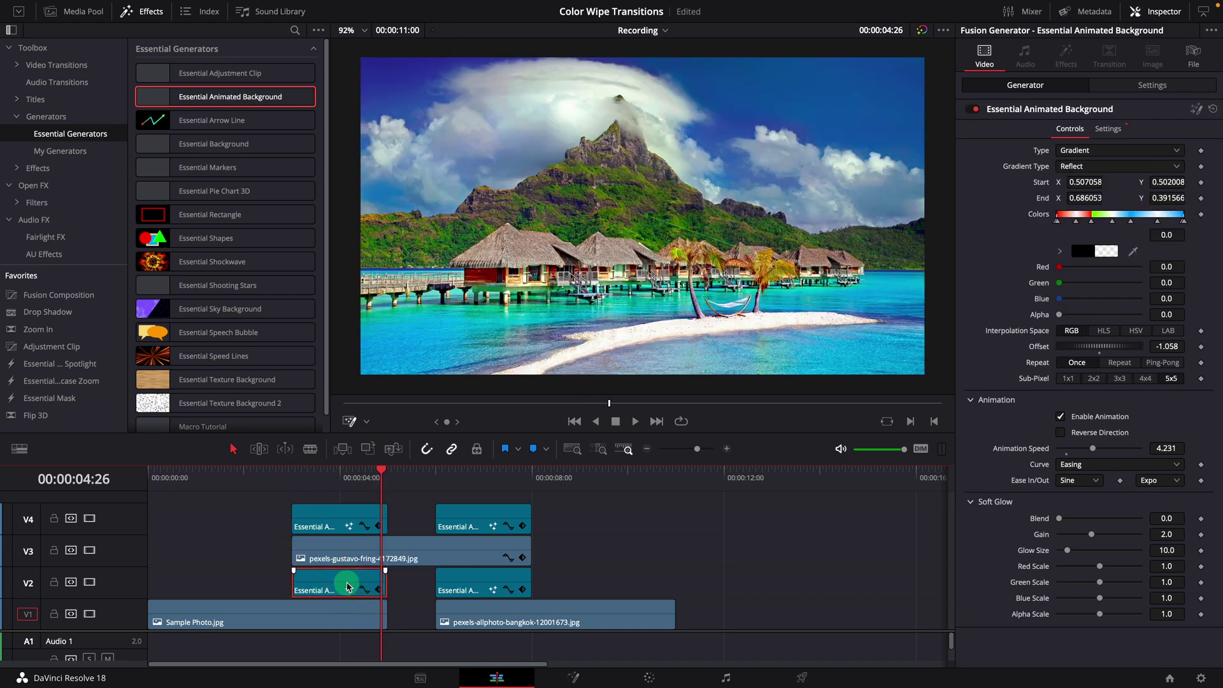
pyautogui.click(335, 482)
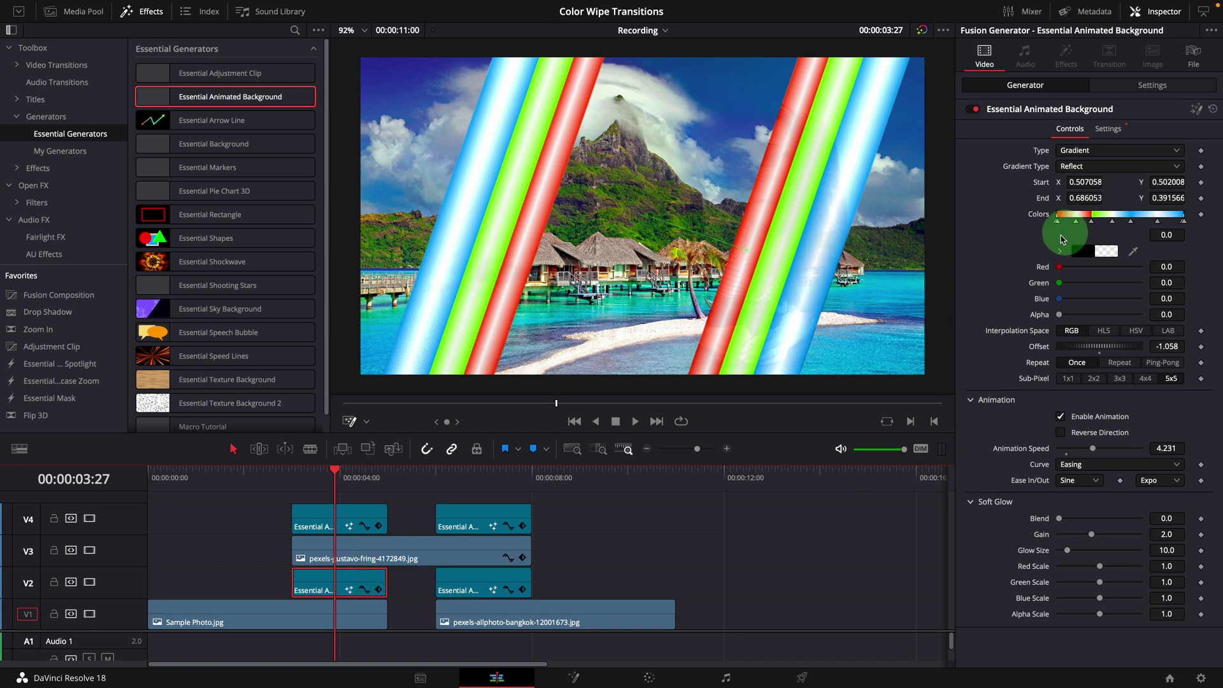
pyautogui.click(1057, 223)
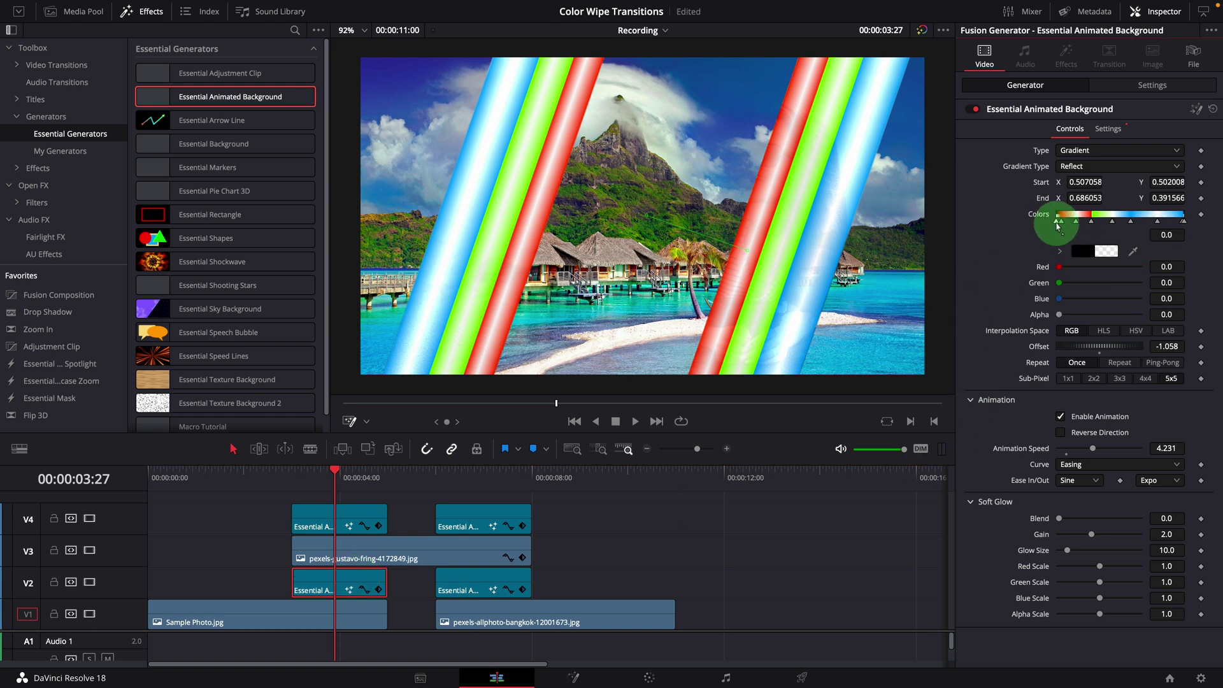
pyautogui.moveTo(1059, 317); pyautogui.dragTo(1177, 322)
pyautogui.click(1061, 231)
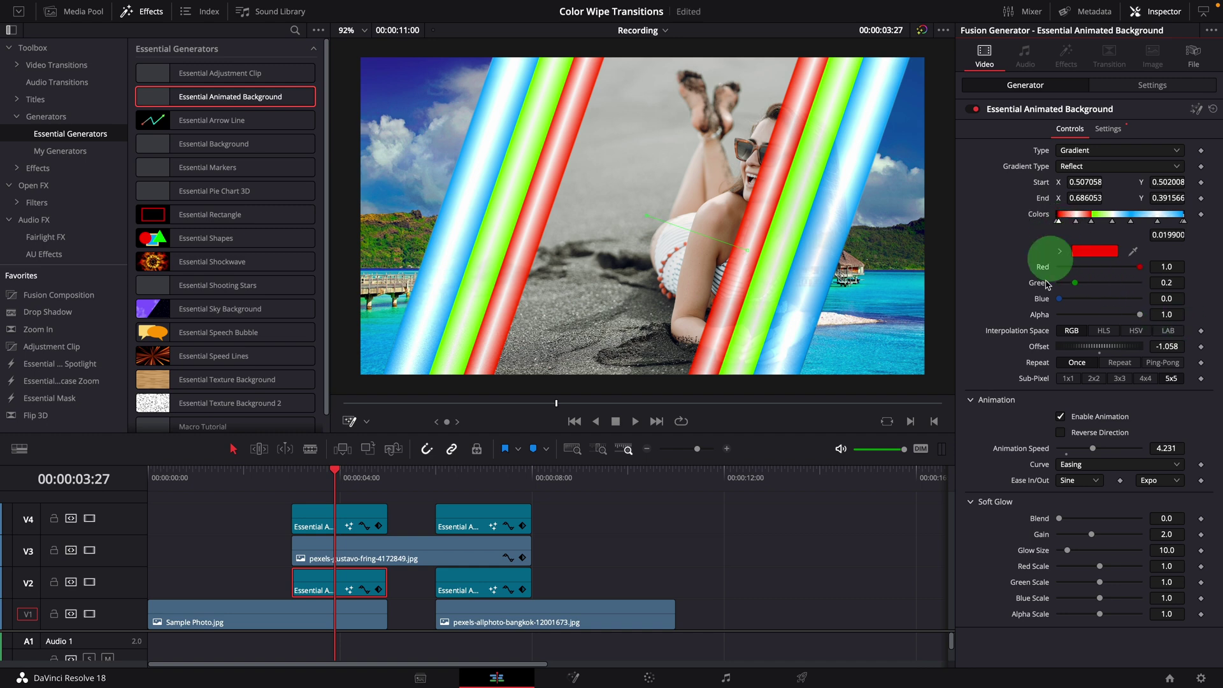
pyautogui.click(292, 481)
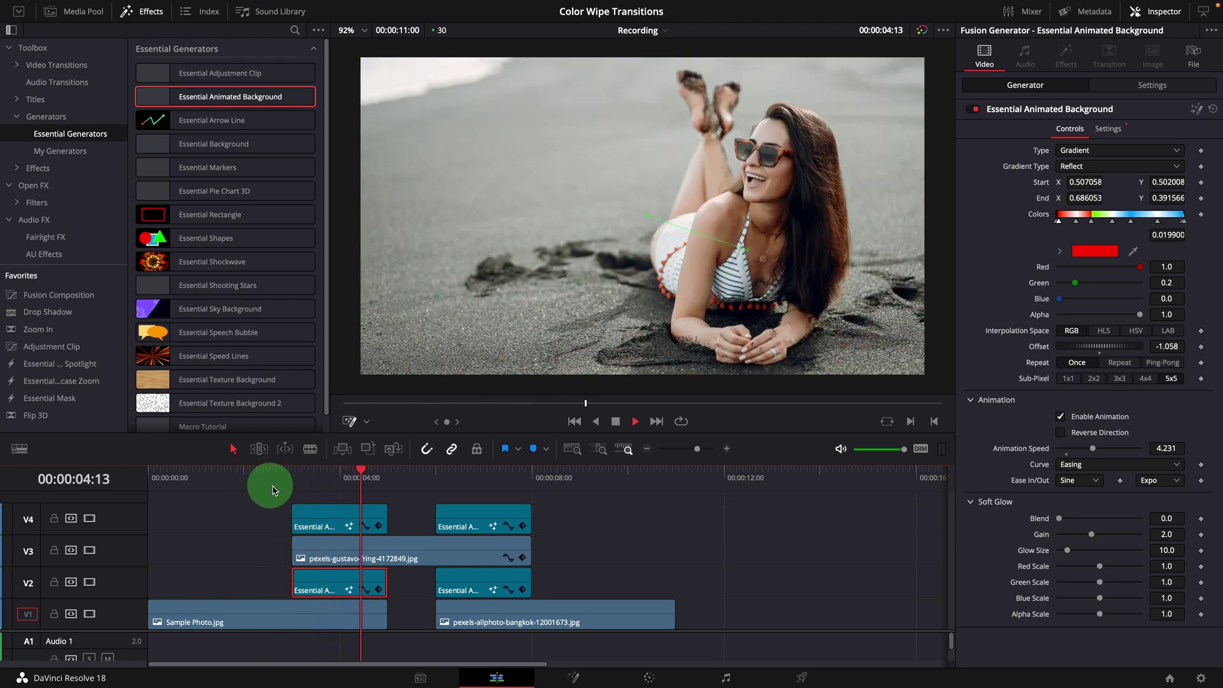
pyautogui.click(270, 475)
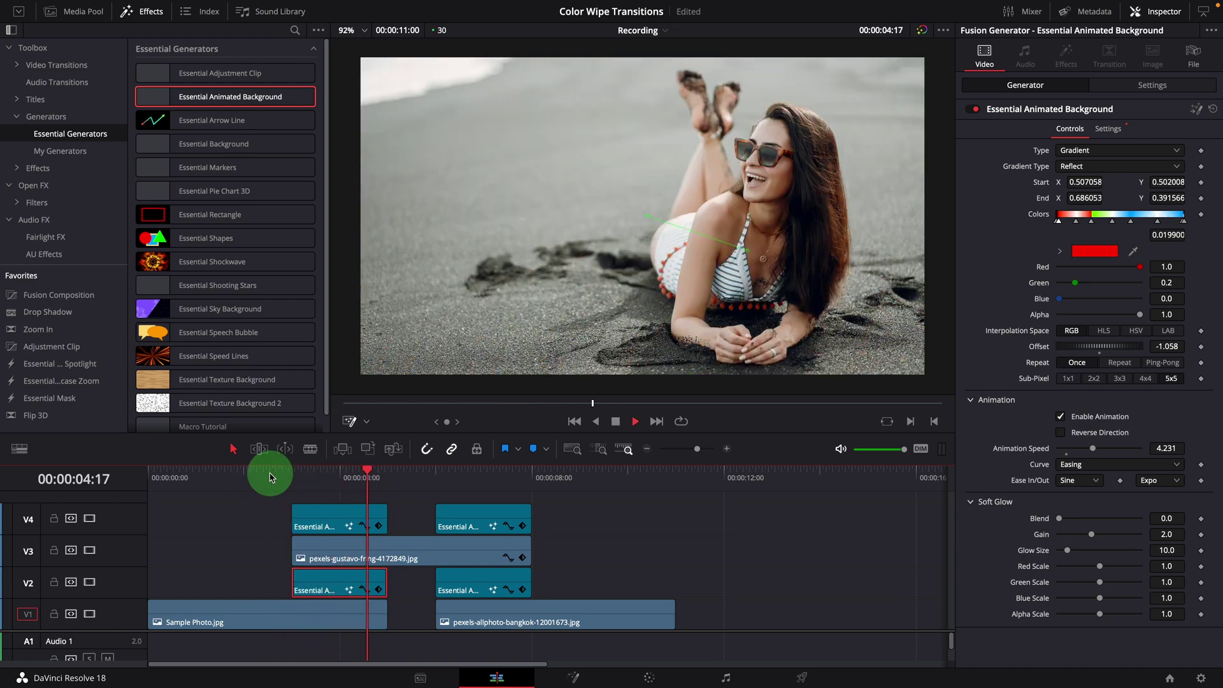
pyautogui.click(269, 475)
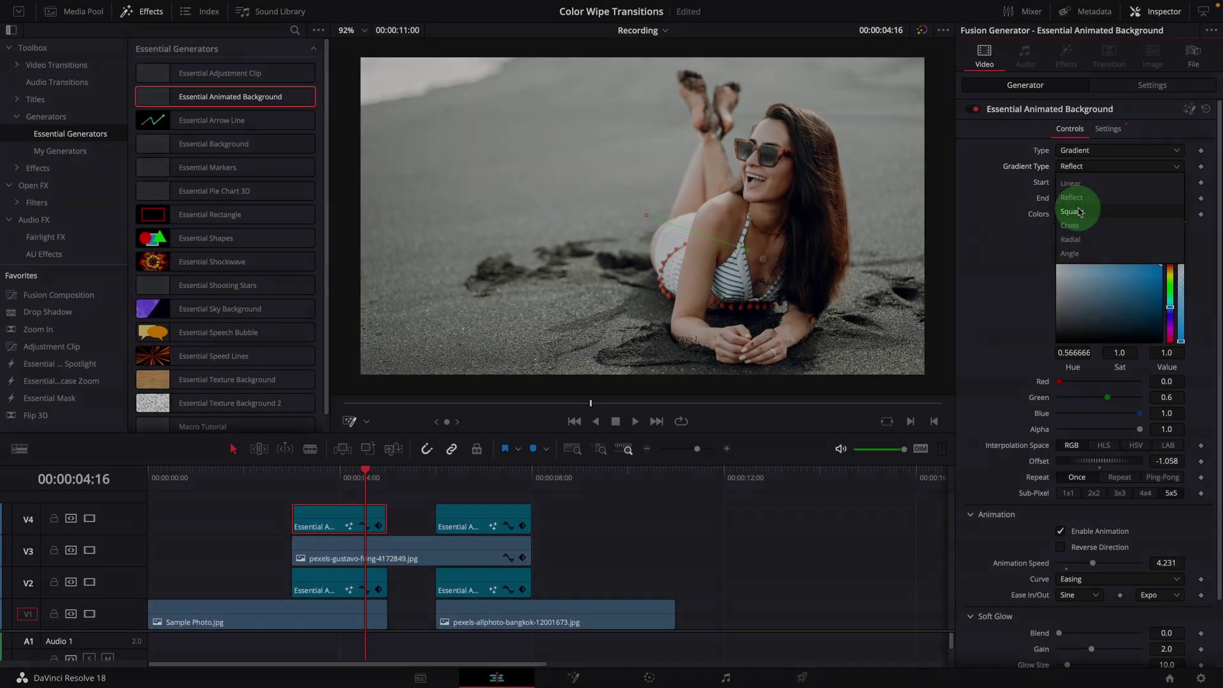
# Step: Make the top wipe a Square gradient with Offset -0.986 and Animation Speed about 5.2
pyautogui.click(1078, 212)
pyautogui.click(325, 506)
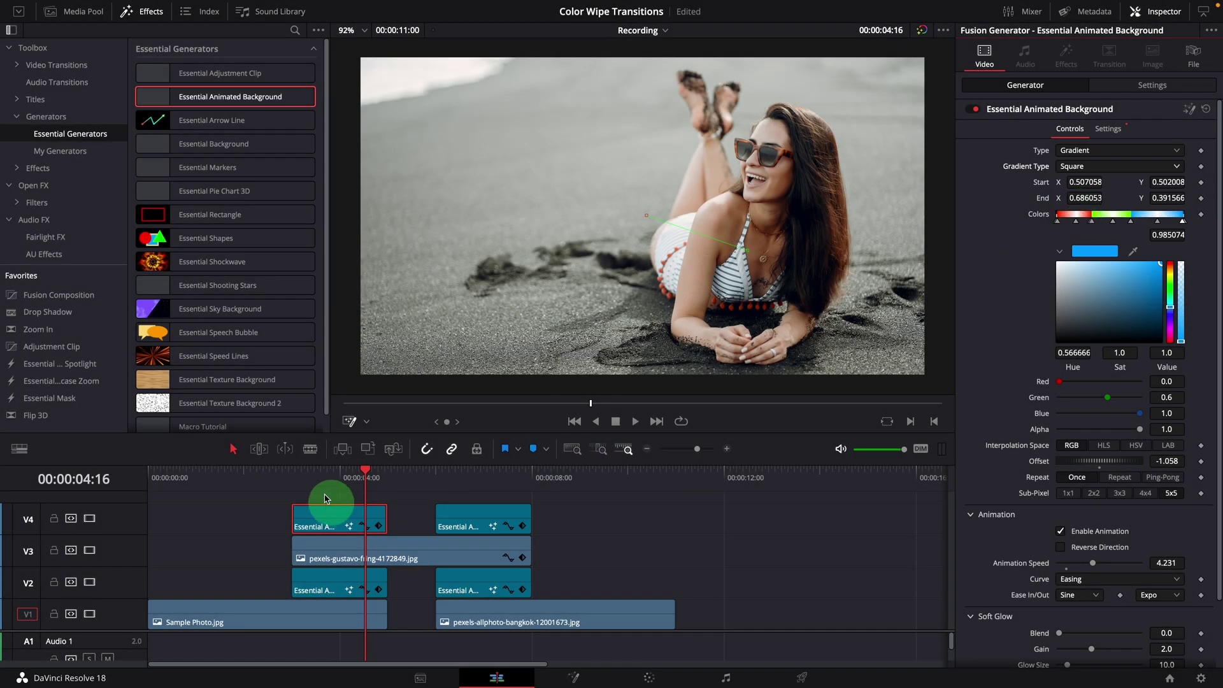
pyautogui.doubleClick(1021, 475)
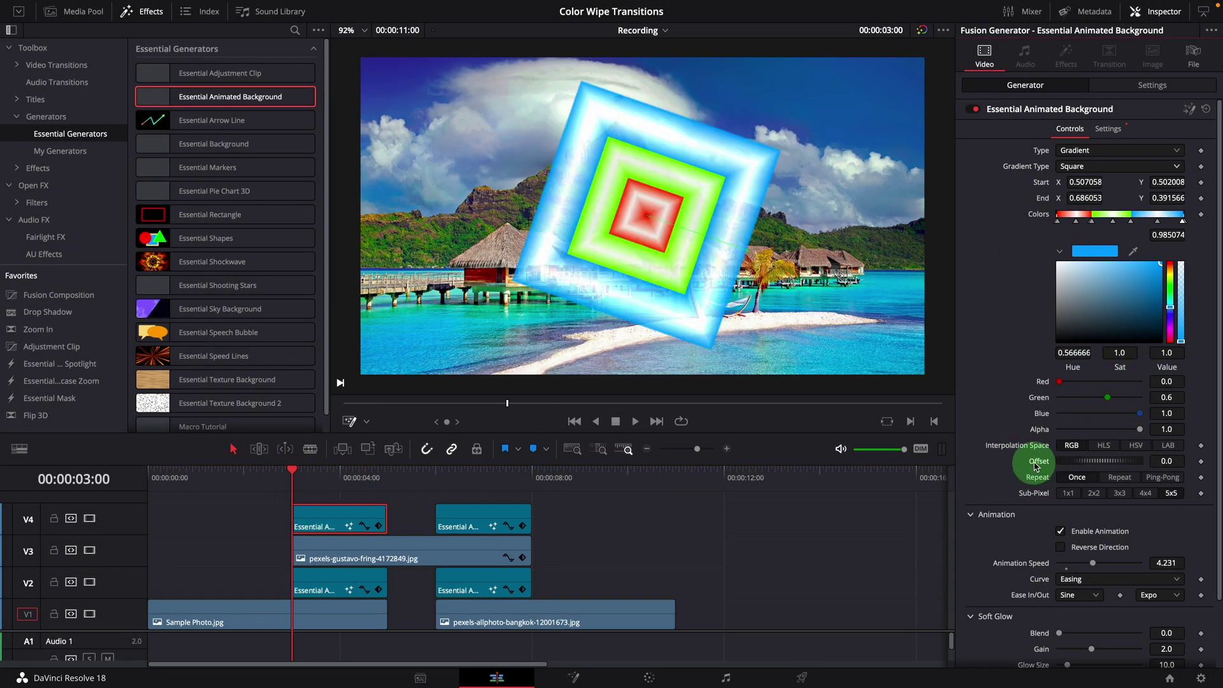
pyautogui.click(1124, 475)
pyautogui.moveTo(1121, 462); pyautogui.dragTo(1092, 472)
pyautogui.click(389, 488)
pyautogui.moveTo(1093, 563); pyautogui.dragTo(1101, 565)
# Step: Raise the first V2 matte's colour Alpha to 1.0 and play the square wipe transition
pyautogui.click(292, 485)
pyautogui.click(337, 583)
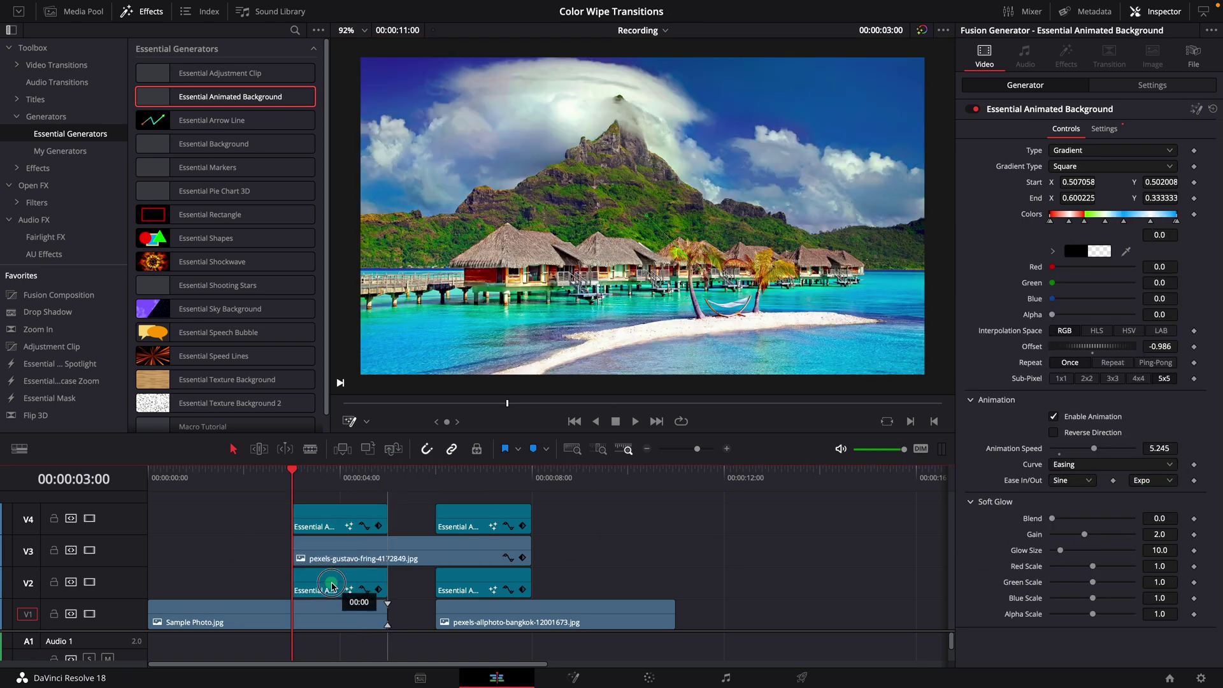
pyautogui.moveTo(1059, 318); pyautogui.dragTo(1143, 330)
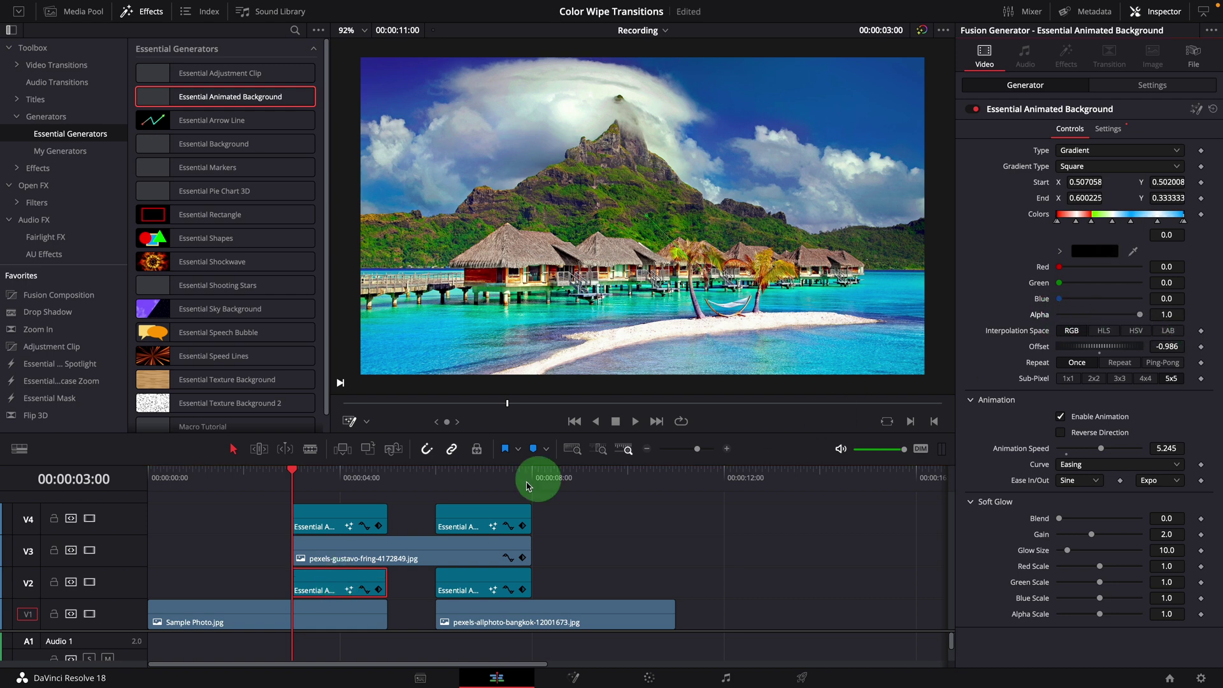
pyautogui.press('space')
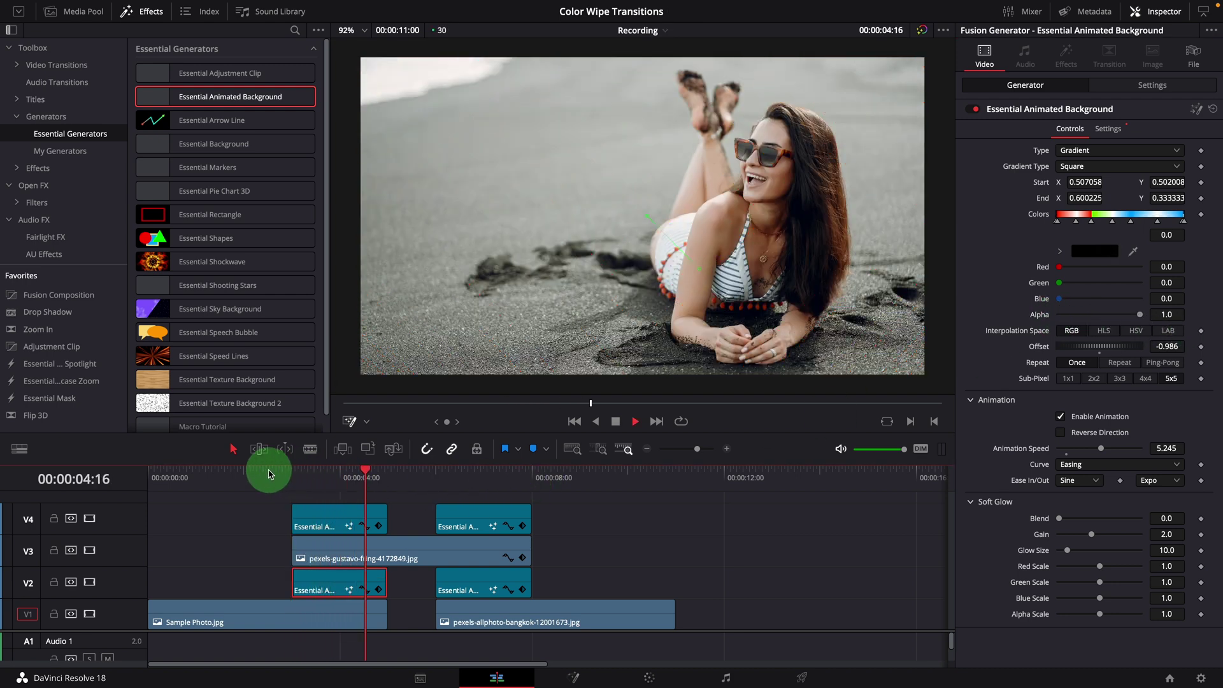
pyautogui.click(268, 473)
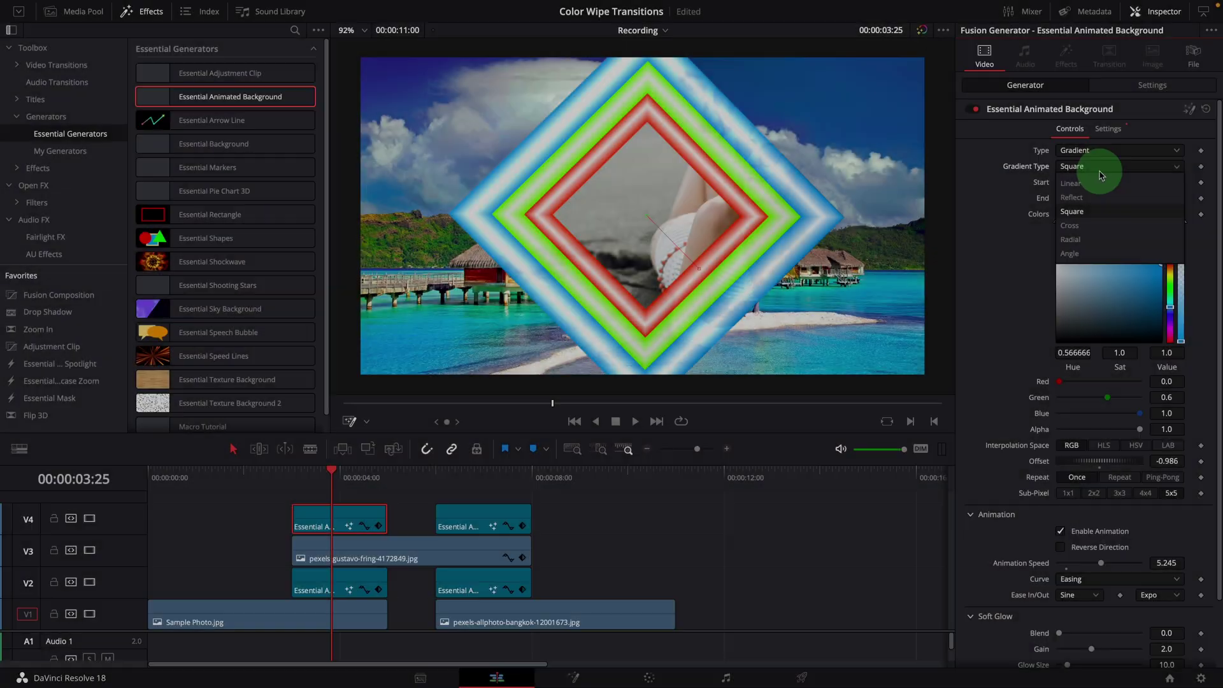
# Step: Retime the cross wipe to Offset -1.014 and Animation Speed 3.686
pyautogui.click(1070, 223)
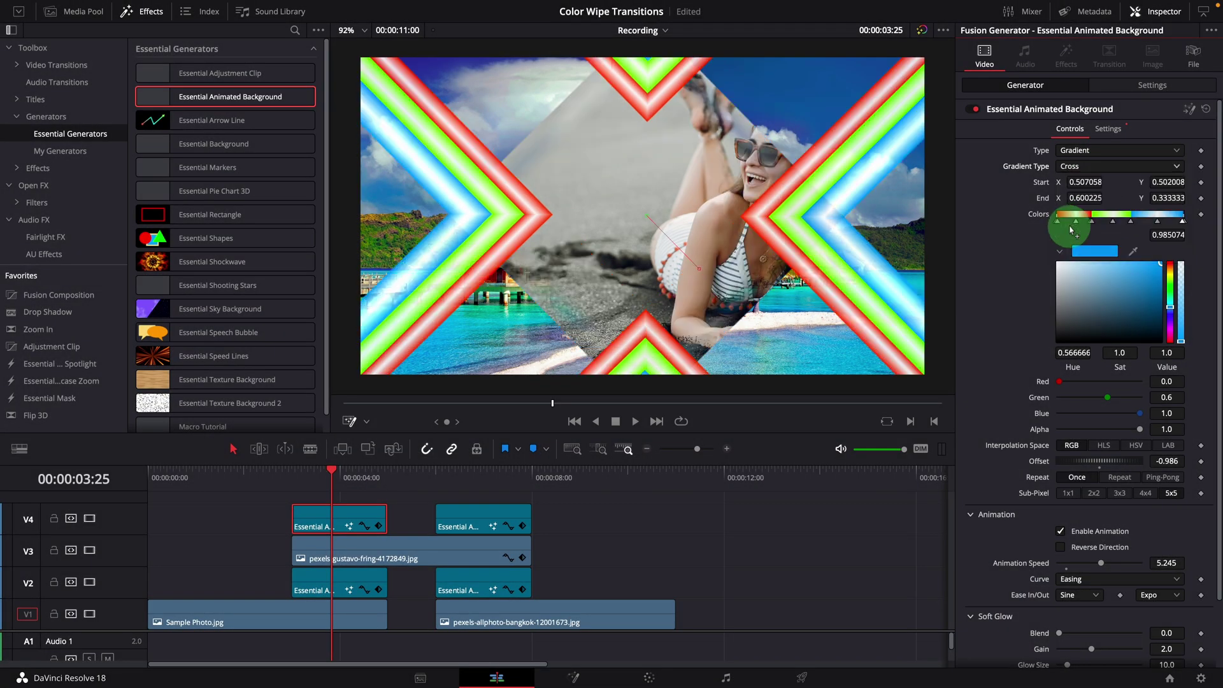
pyautogui.click(306, 485)
pyautogui.moveTo(1079, 461)
pyautogui.mouseDown()
pyautogui.moveTo(1102, 463)
pyautogui.moveTo(1078, 462)
pyautogui.mouseUp()
pyautogui.click(375, 470)
pyautogui.moveTo(1121, 564); pyautogui.dragTo(1089, 566)
# Step: Make the V2 matte's black colour fully opaque (Alpha 1.0) and preview the cross wipe
pyautogui.click(330, 582)
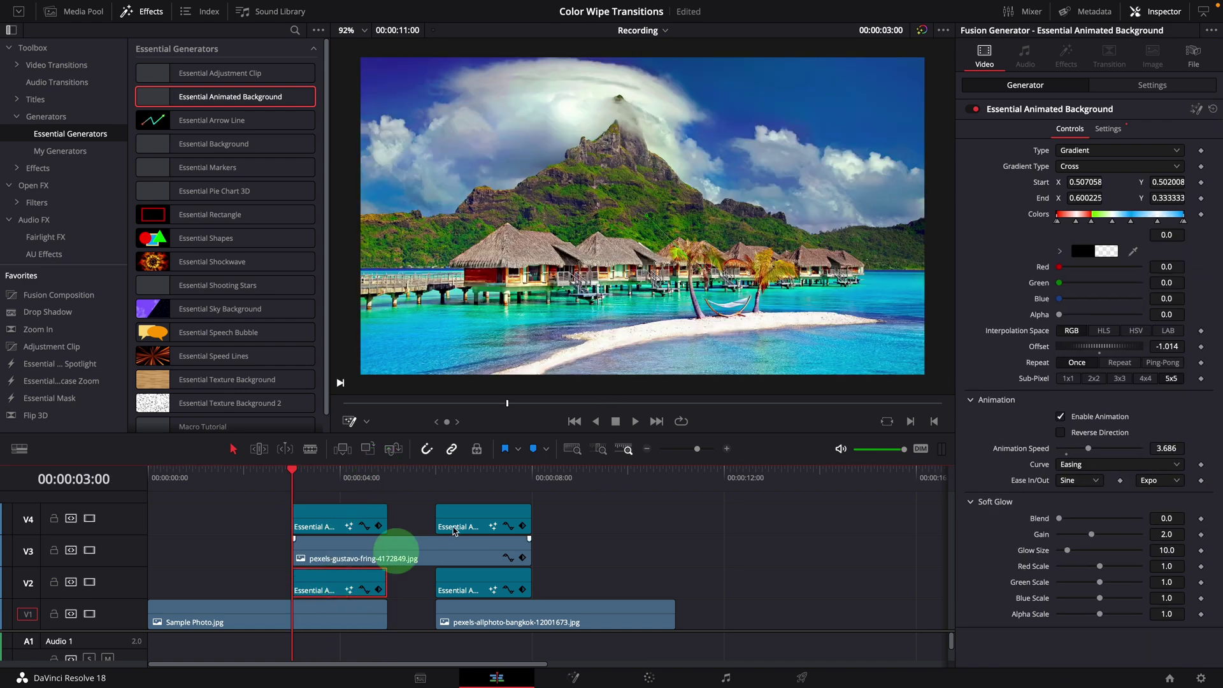
pyautogui.moveTo(1059, 314); pyautogui.dragTo(1139, 314)
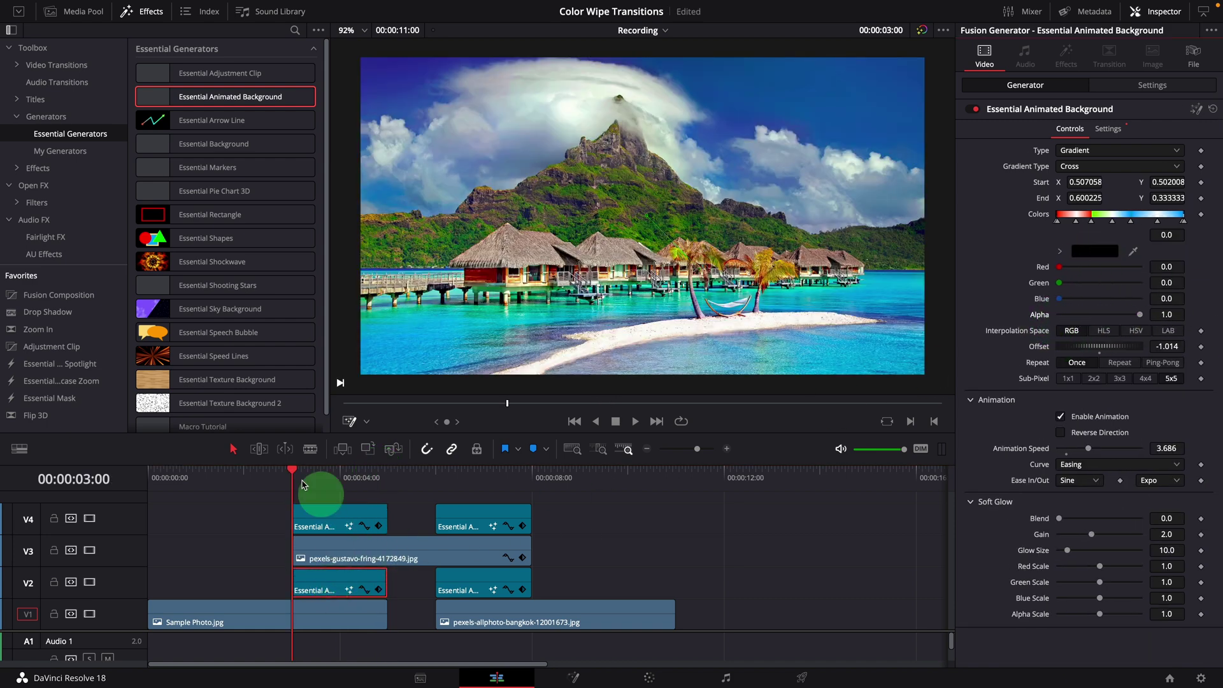
pyautogui.press('space')
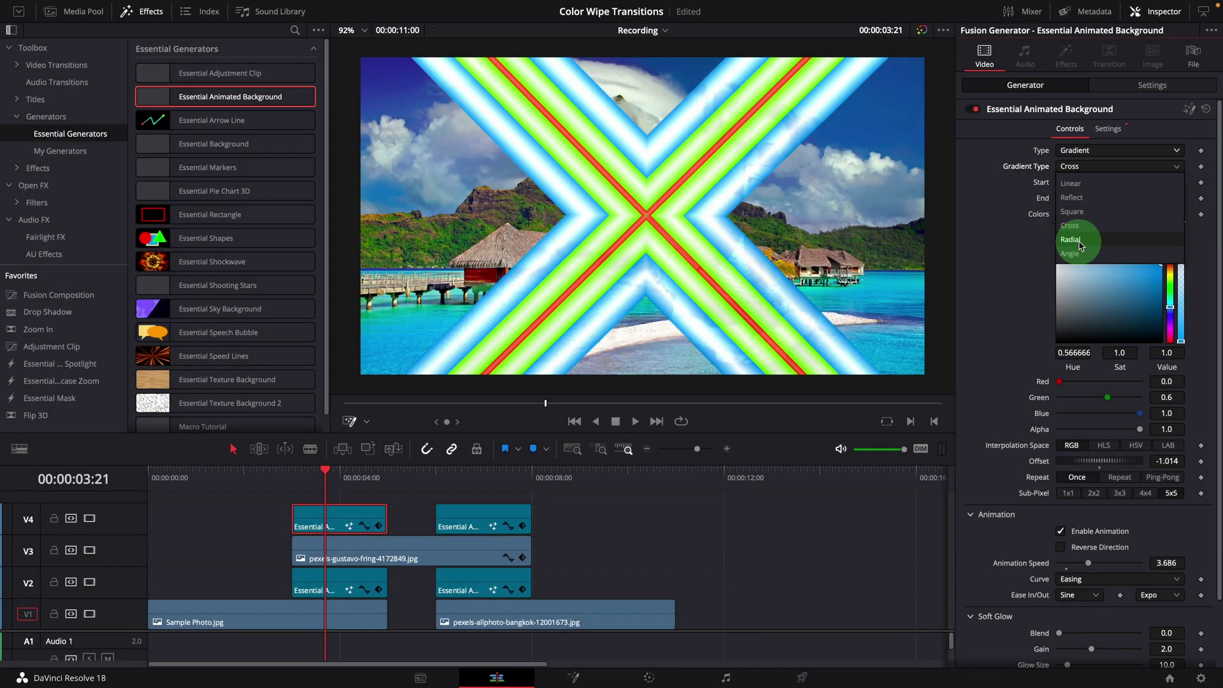
# Step: Make the wipe gradient Radial with Offset -1.0 and Animation Speed 5.401
pyautogui.click(1072, 240)
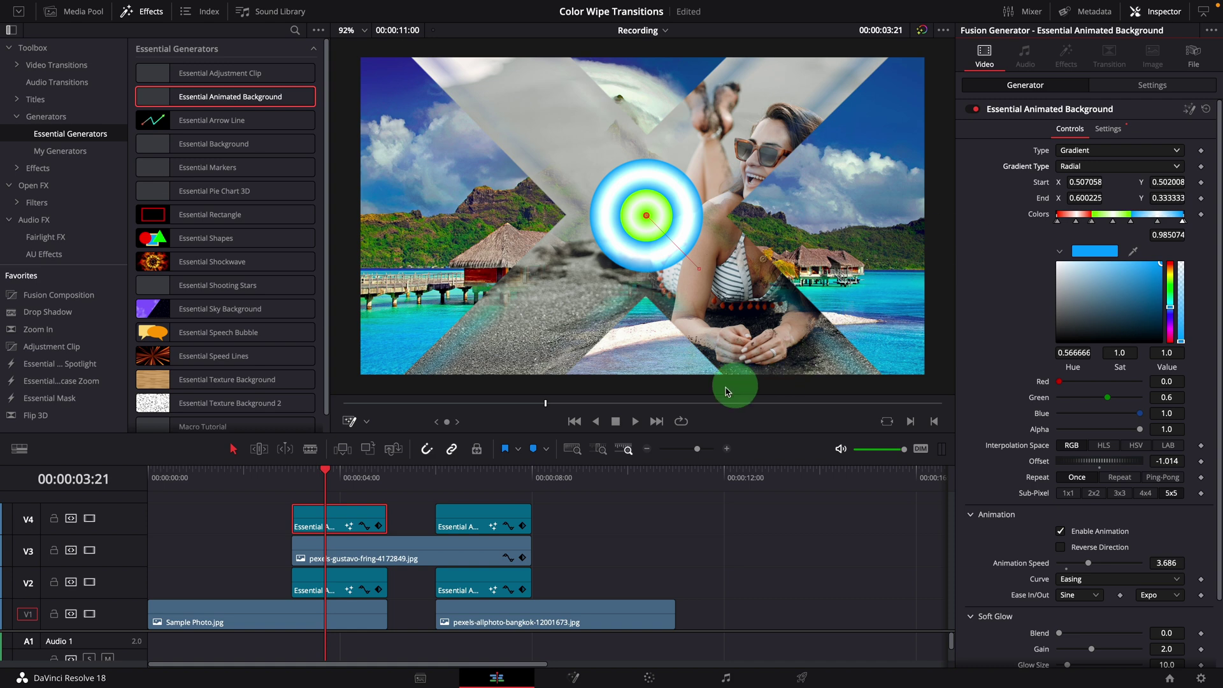
pyautogui.moveTo(317, 481); pyautogui.dragTo(291, 478)
pyautogui.moveTo(1083, 460); pyautogui.dragTo(1101, 467)
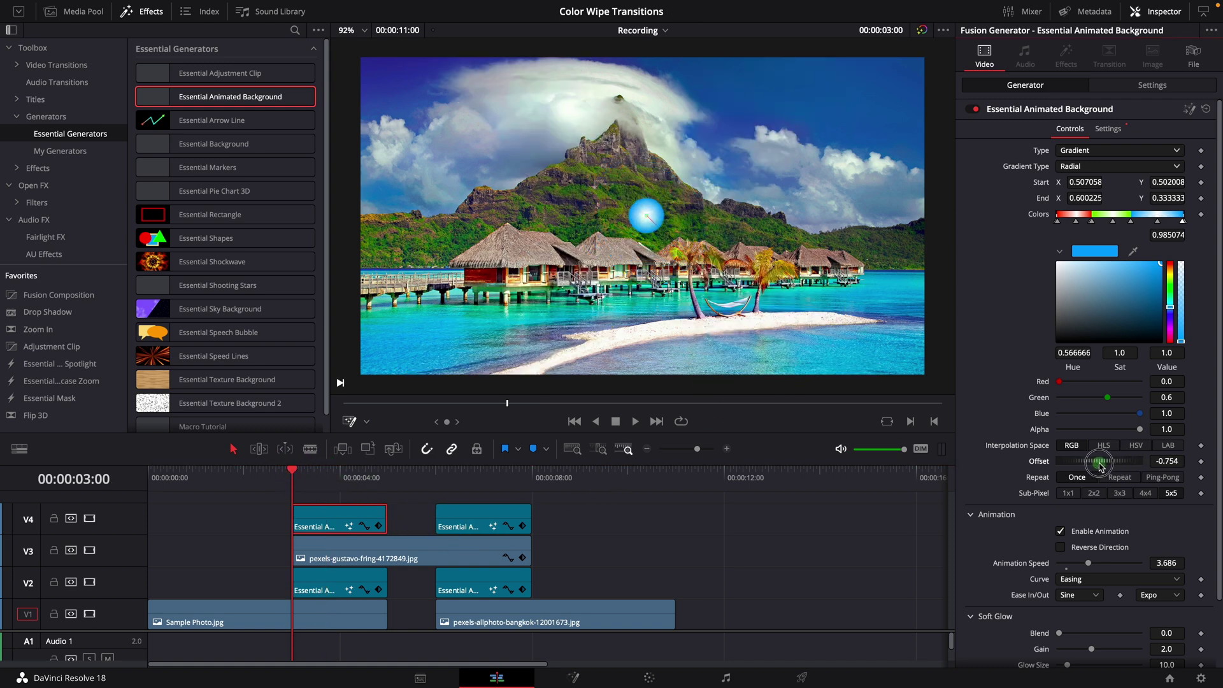
pyautogui.click(384, 482)
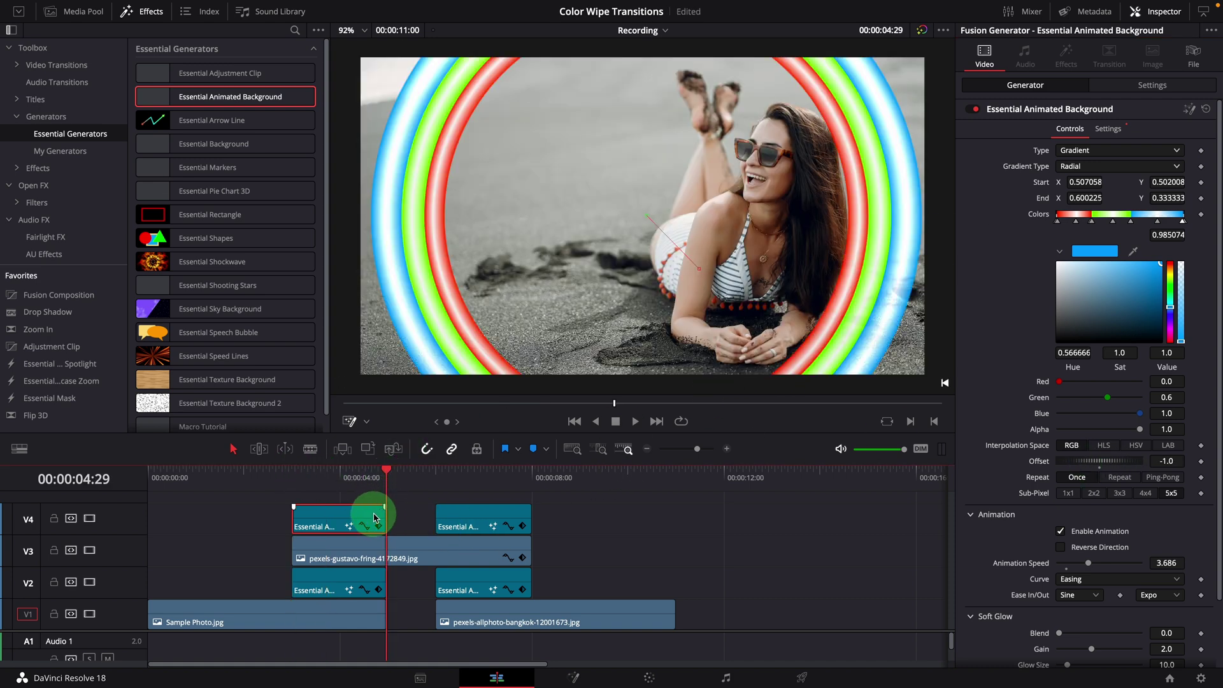
pyautogui.moveTo(1078, 575); pyautogui.dragTo(1101, 567)
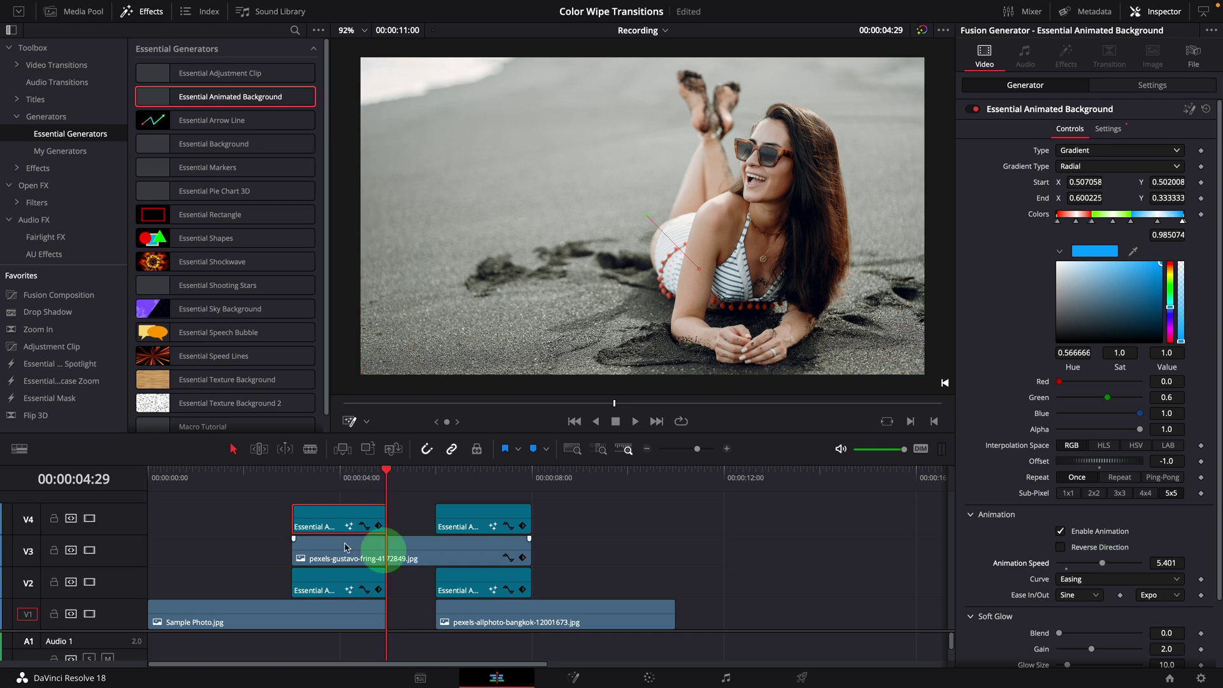
pyautogui.press('Up')
# Step: Adjust the V2 matte colour's alpha, then play the ring wipe back from before it starts
pyautogui.click(337, 587)
pyautogui.moveTo(1060, 315); pyautogui.dragTo(1113, 325)
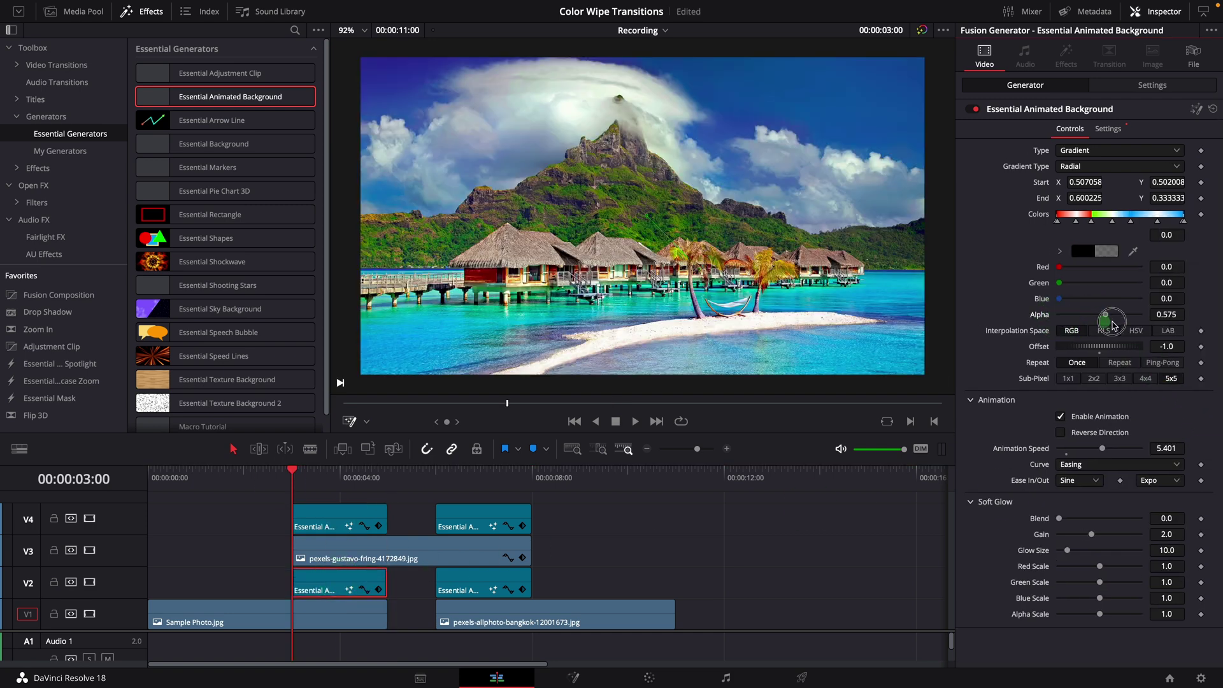
pyautogui.click(264, 485)
pyautogui.press('space')
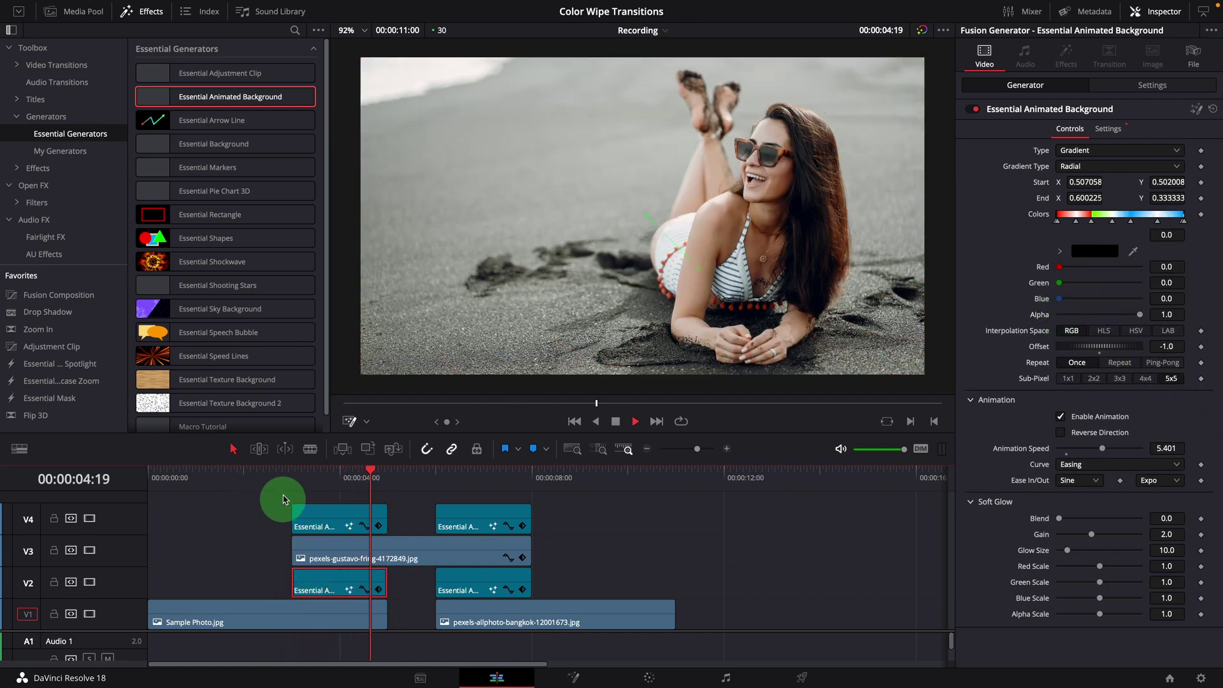
pyautogui.click(283, 479)
pyautogui.click(283, 480)
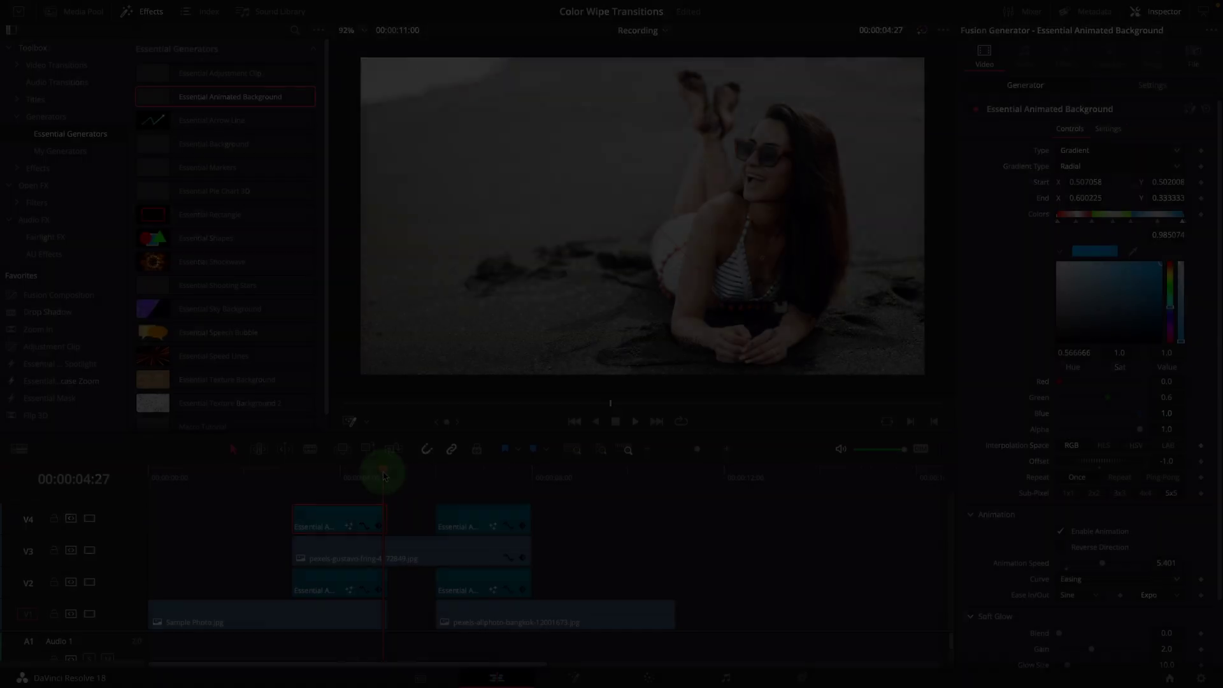
# Step: On the V4 matte, reset the radial Offset to zero and enable Reverse Direction
pyautogui.moveTo(383, 475); pyautogui.dragTo(326, 479)
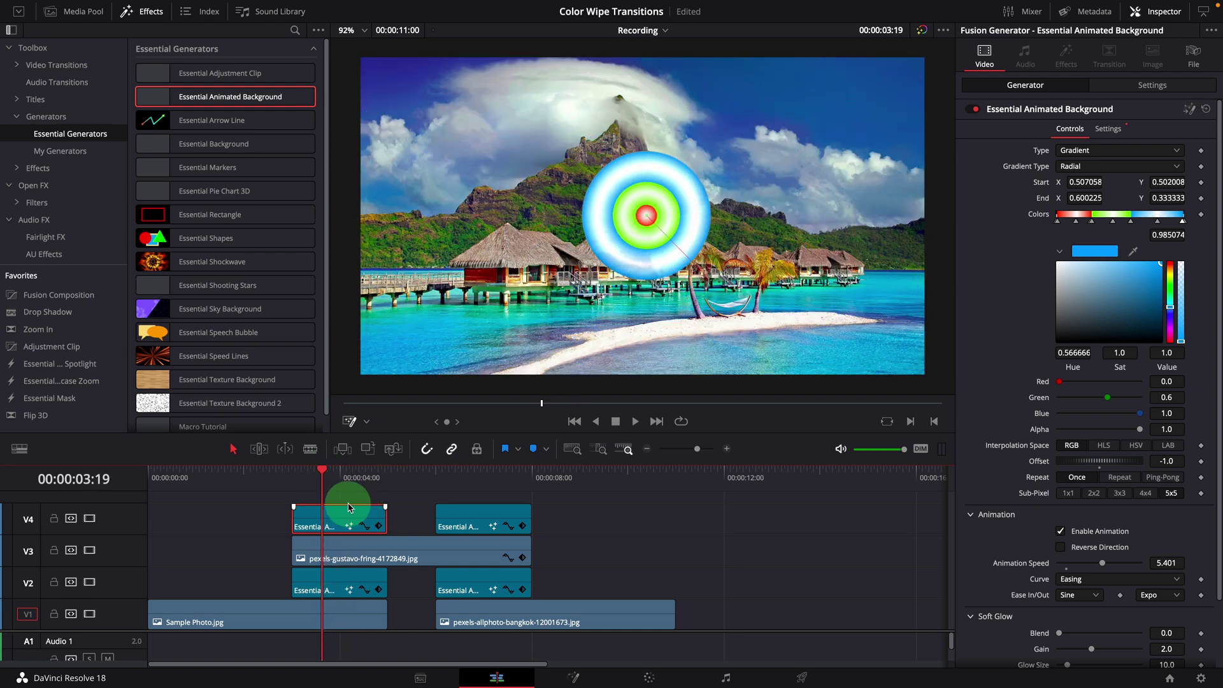
pyautogui.click(1095, 254)
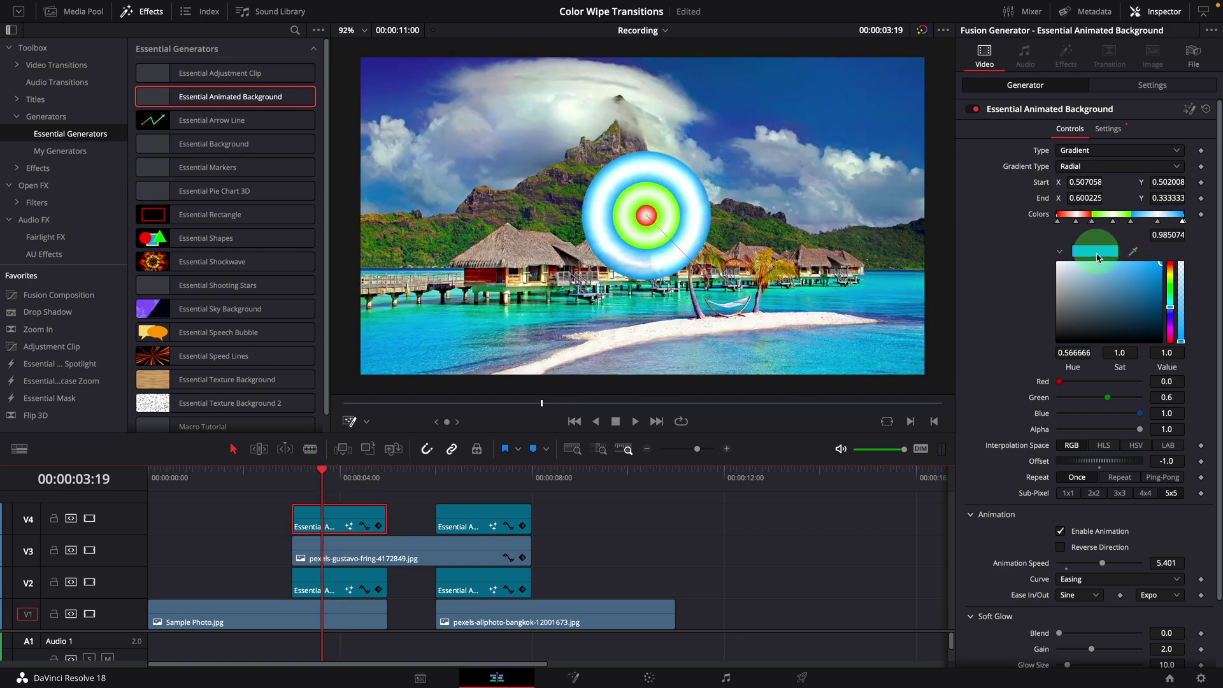
pyautogui.doubleClick(1042, 467)
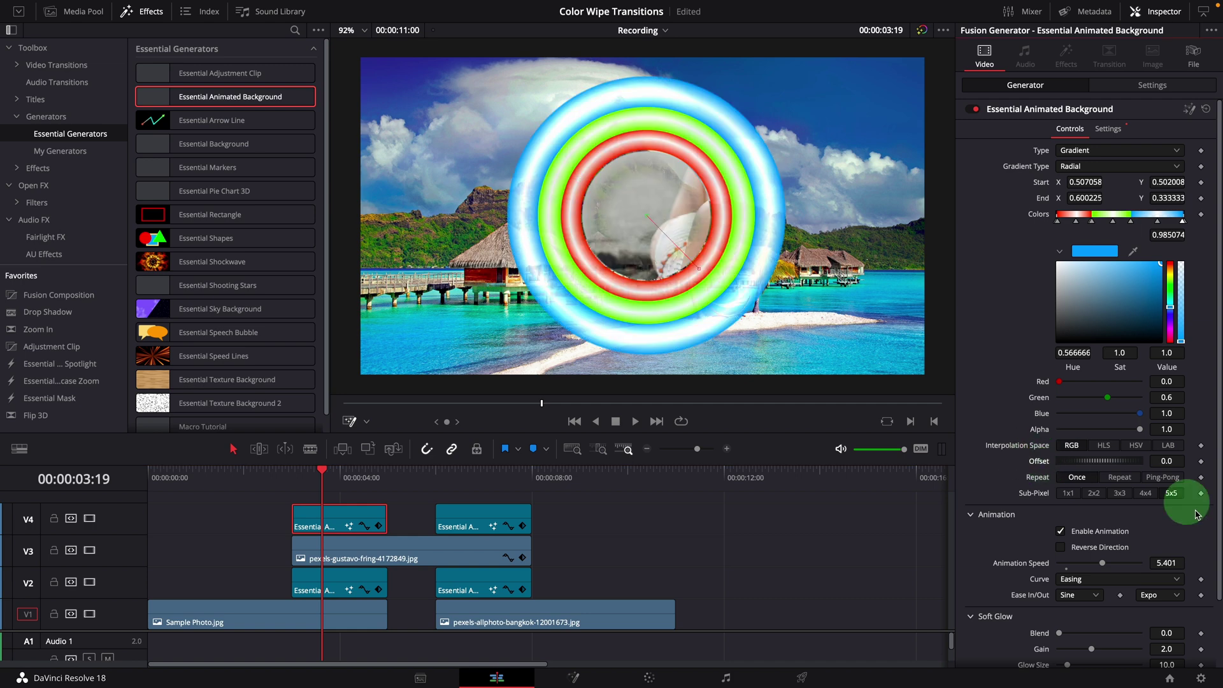
pyautogui.click(1063, 551)
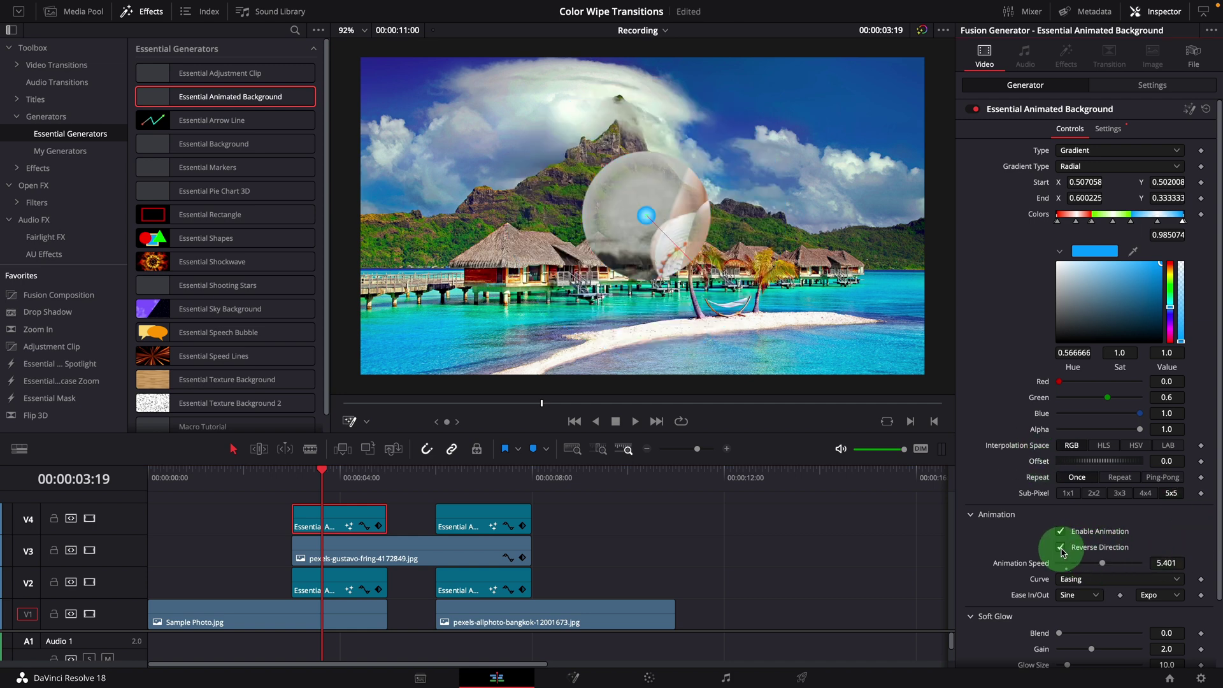
# Step: Set the reversed radial wipe's Offset to 4.449 and Animation Speed to 5.635
pyautogui.moveTo(326, 483); pyautogui.dragTo(293, 483)
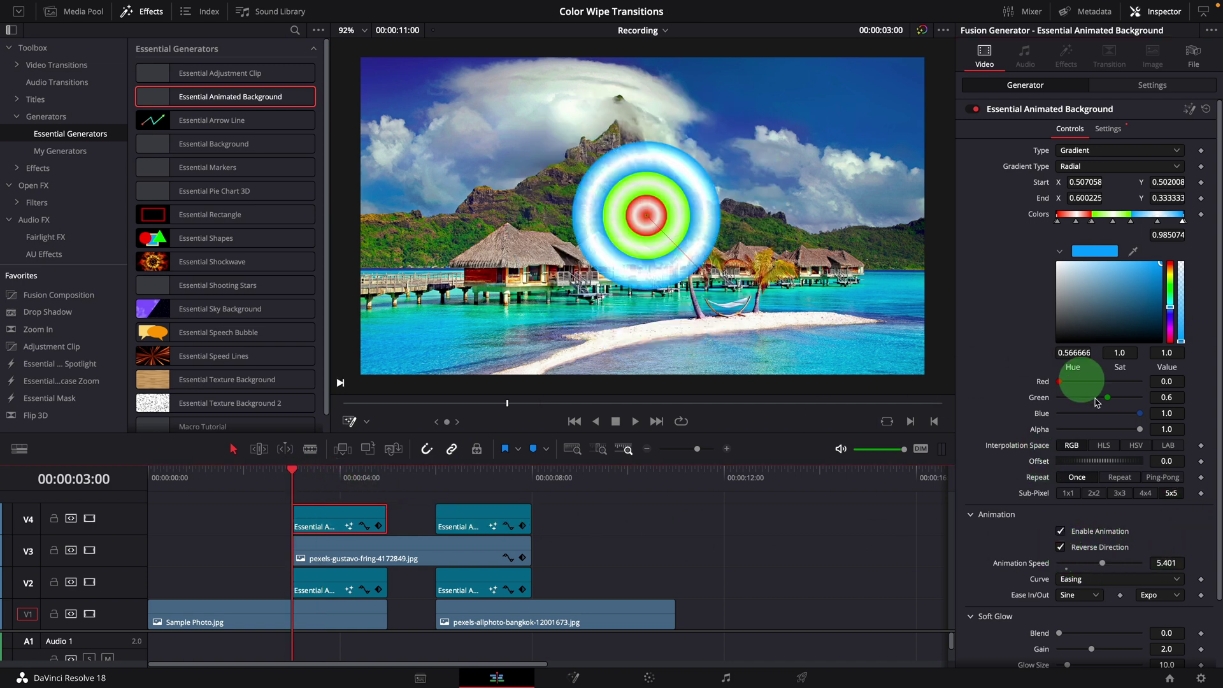
pyautogui.moveTo(1081, 465); pyautogui.dragTo(1163, 463)
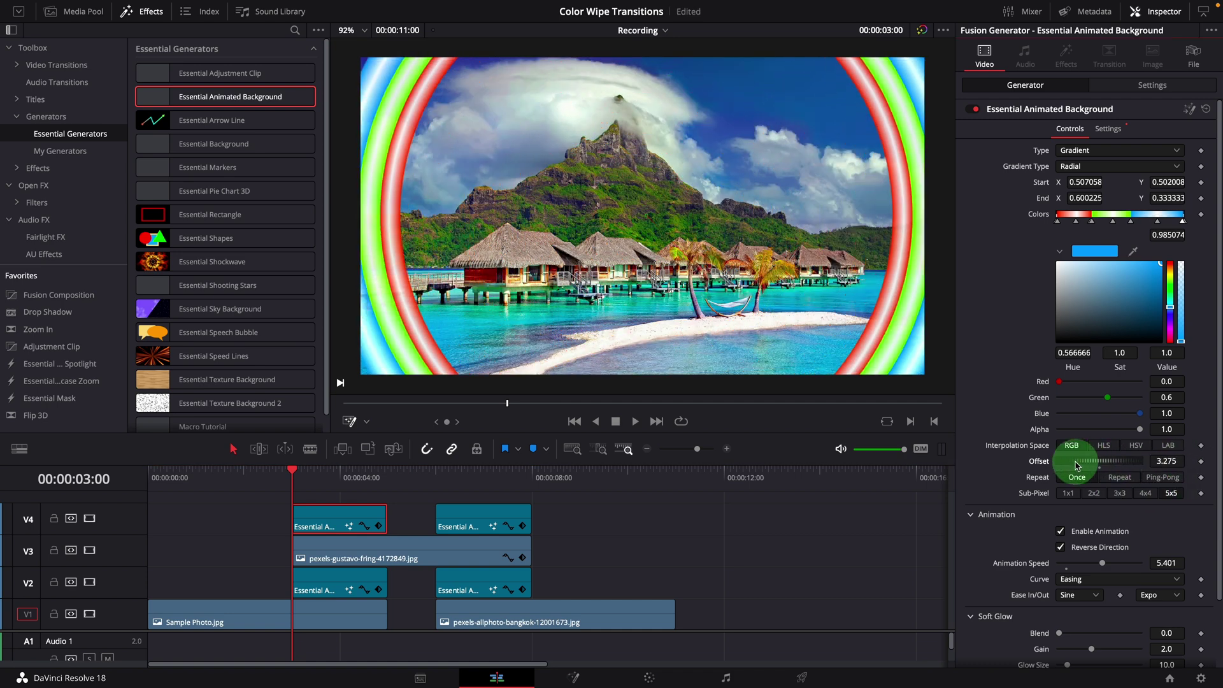
pyautogui.moveTo(1075, 465); pyautogui.dragTo(1109, 465)
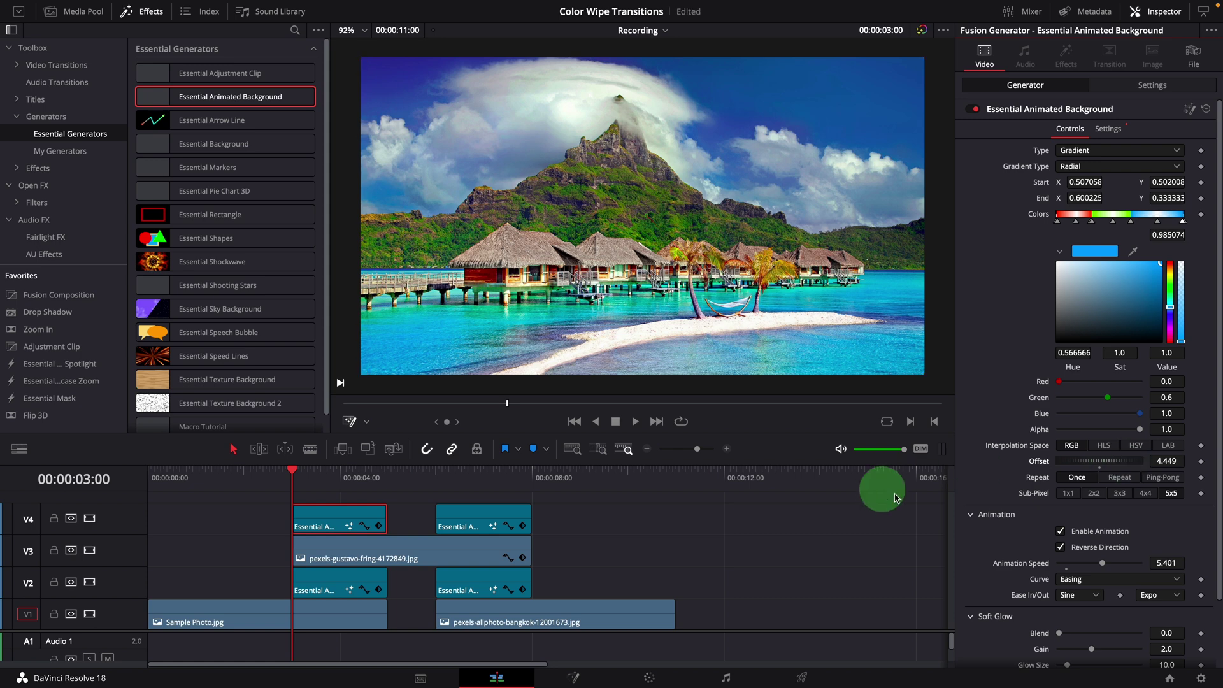
pyautogui.click(388, 476)
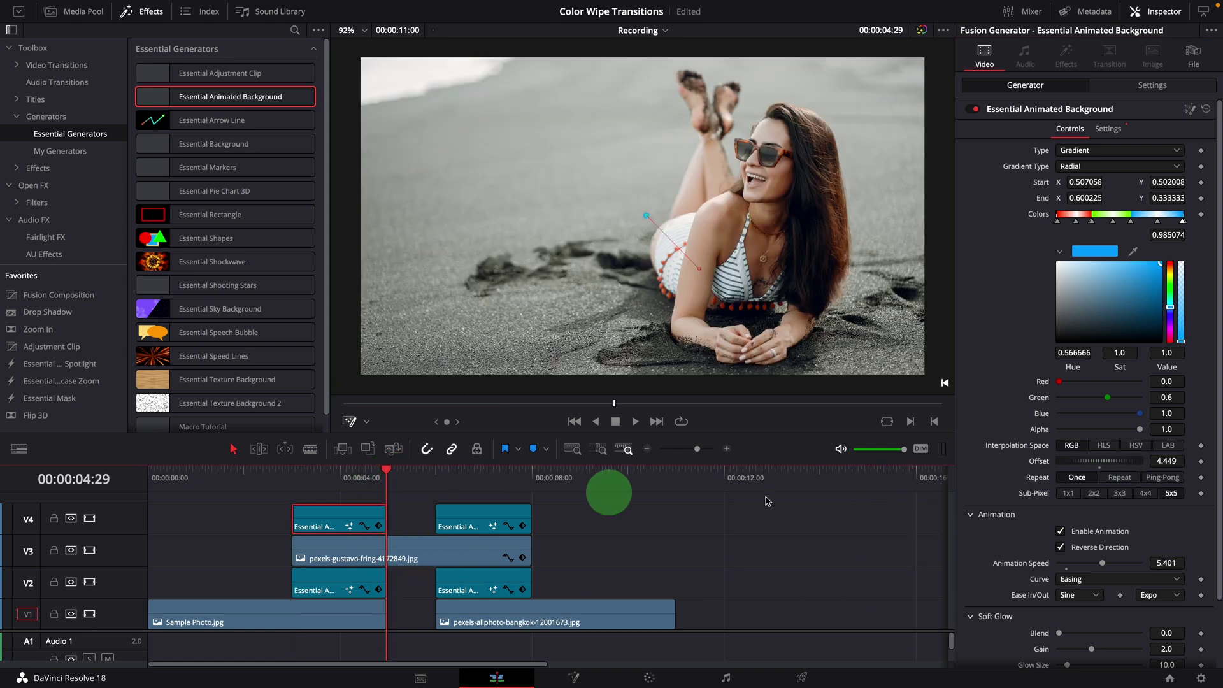
pyautogui.moveTo(1105, 568); pyautogui.dragTo(1107, 568)
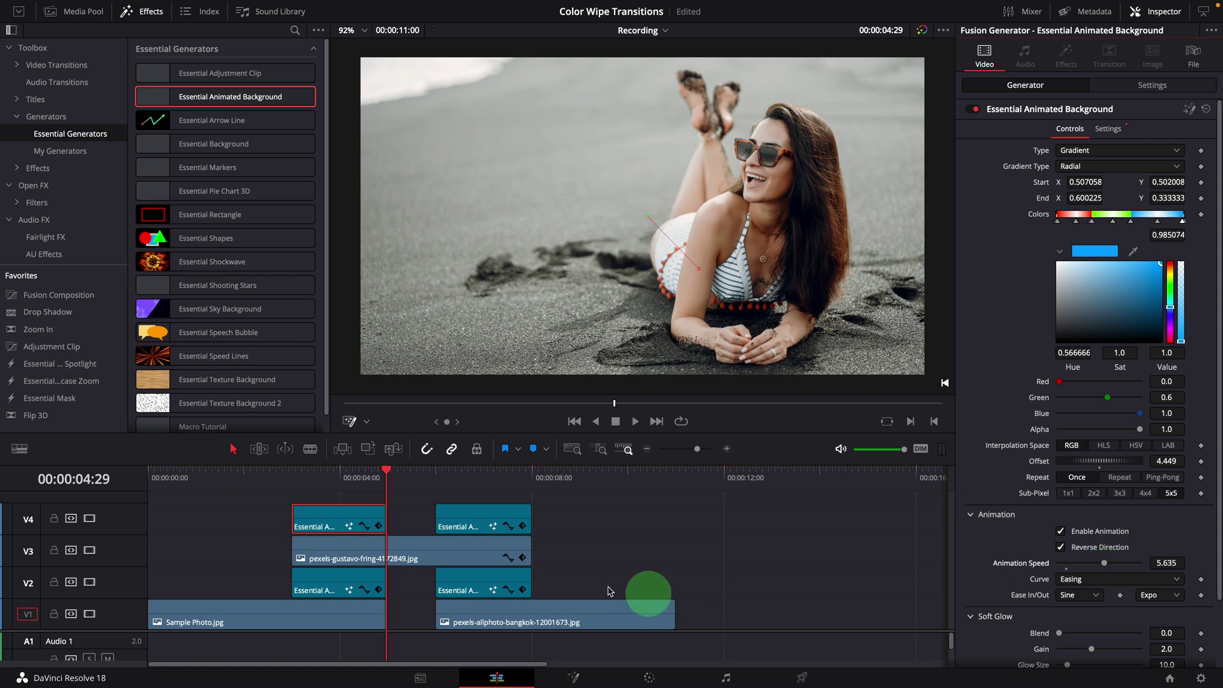
pyautogui.click(294, 475)
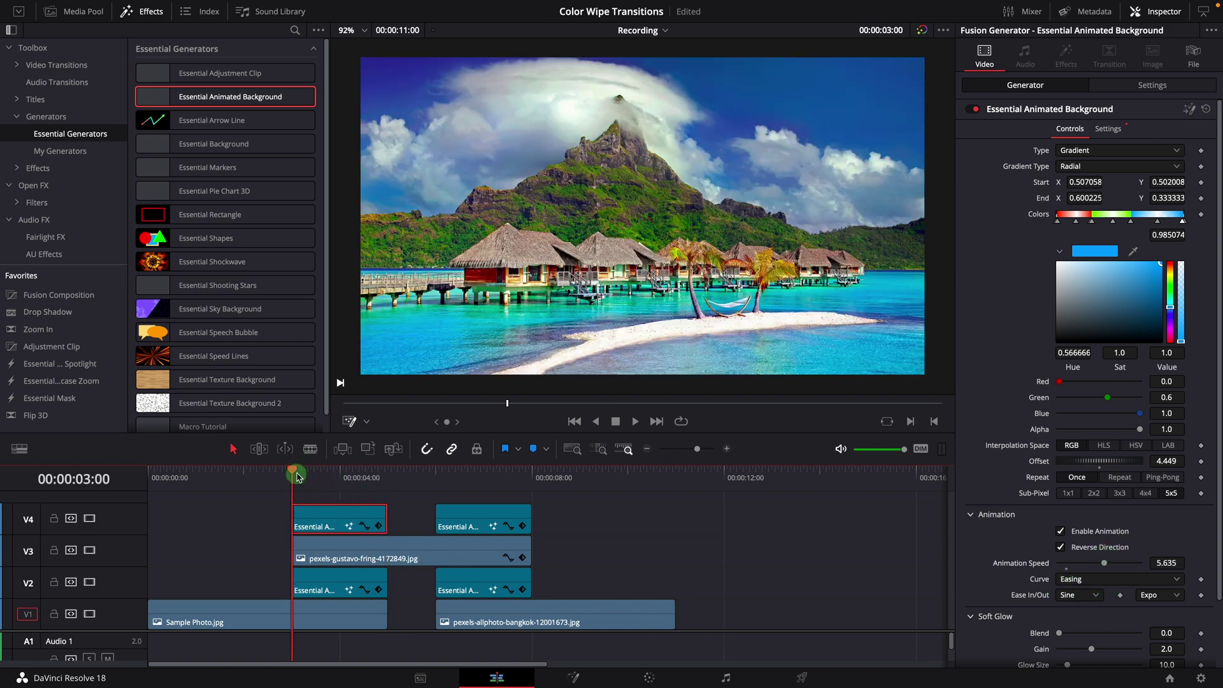
# Step: Delete the old V2 matte, move the inverted radial matte from V4 onto V2, and check its Settings
pyautogui.click(331, 587)
pyautogui.press('BackSpace')
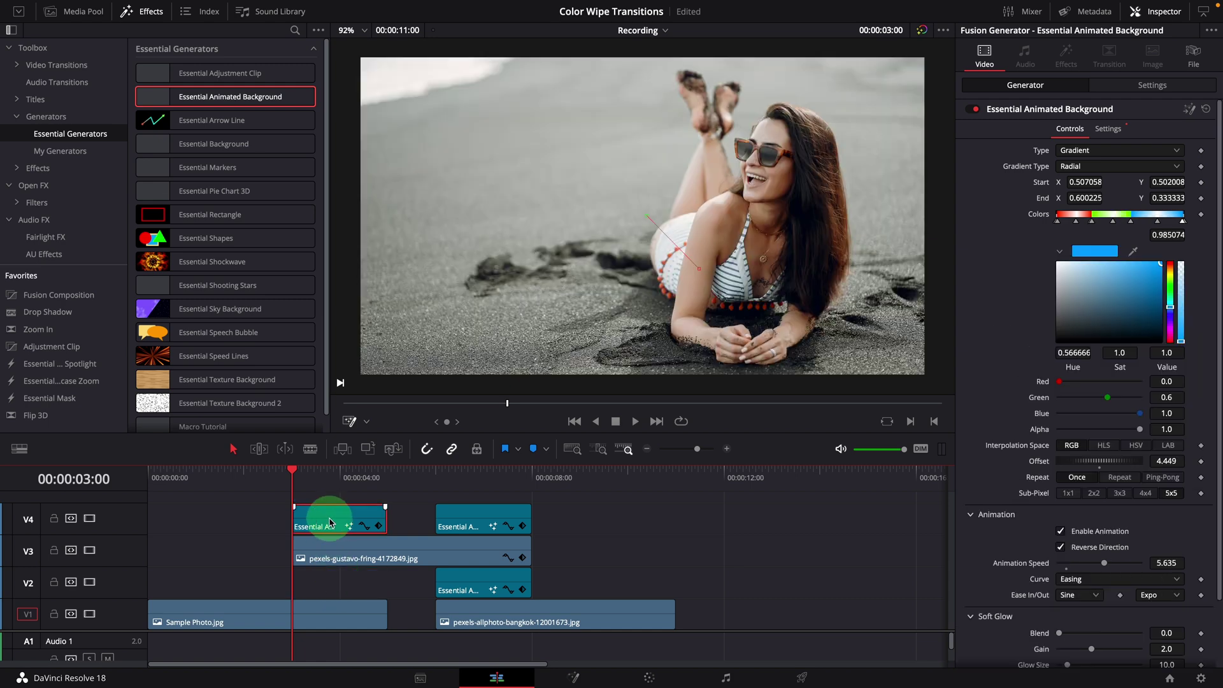
pyautogui.moveTo(326, 519); pyautogui.dragTo(329, 585)
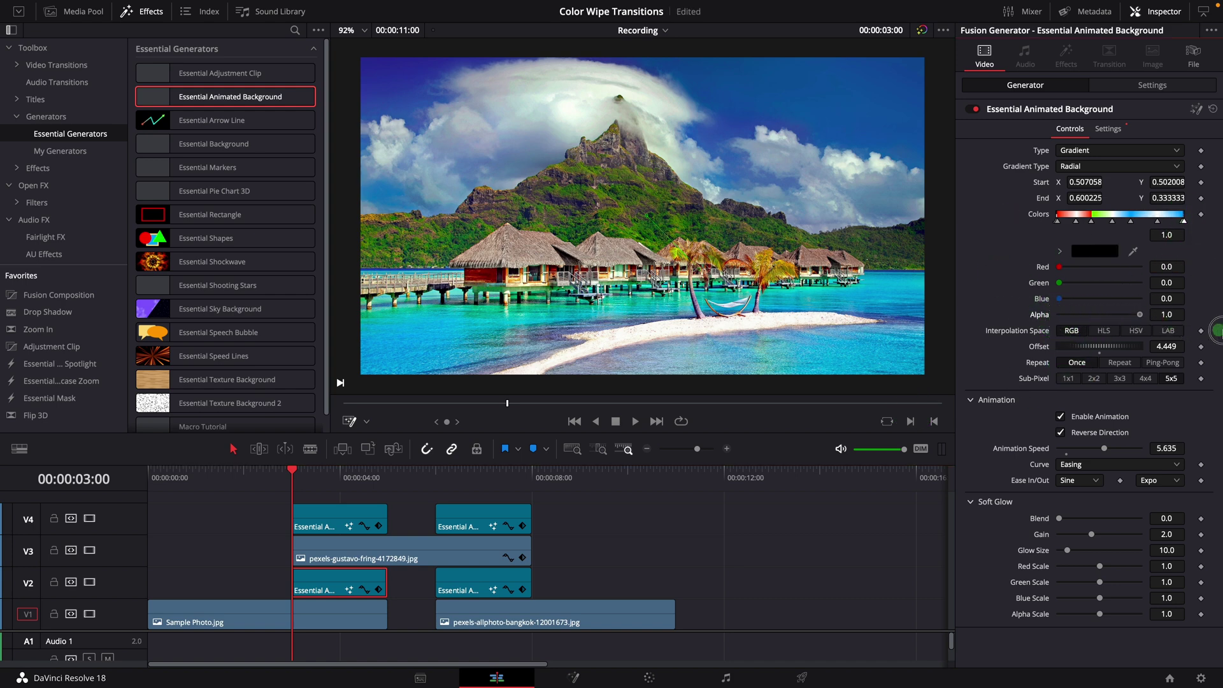
pyautogui.click(1149, 86)
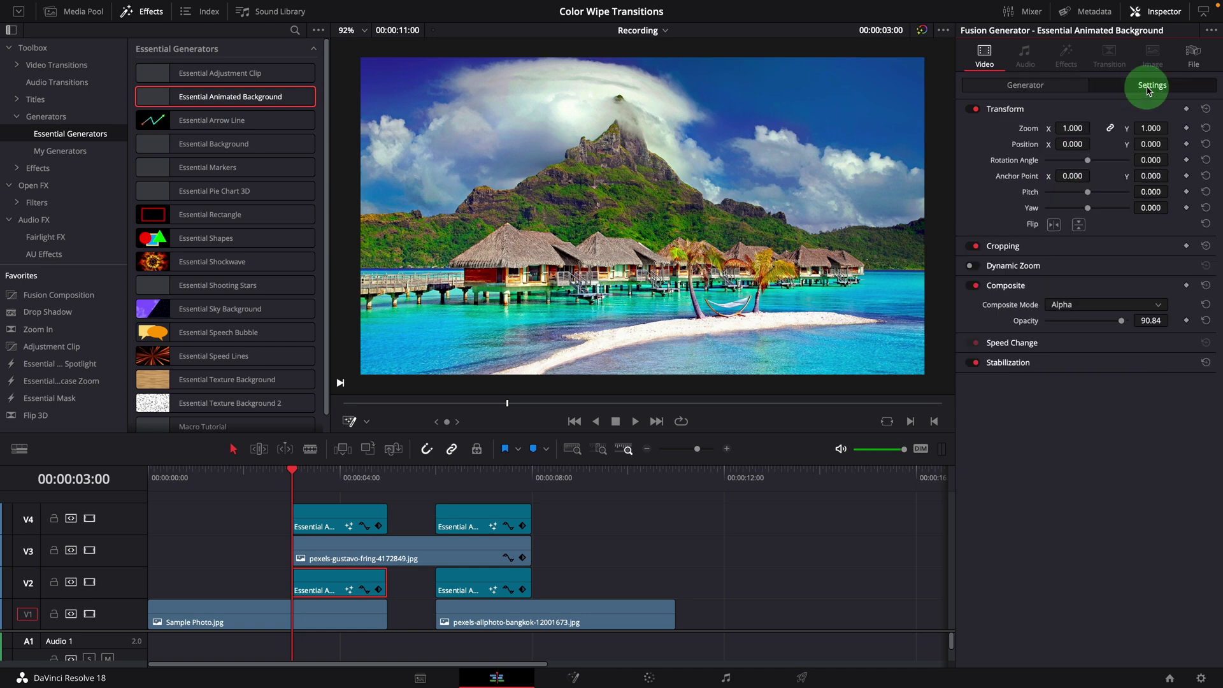
pyautogui.click(1013, 85)
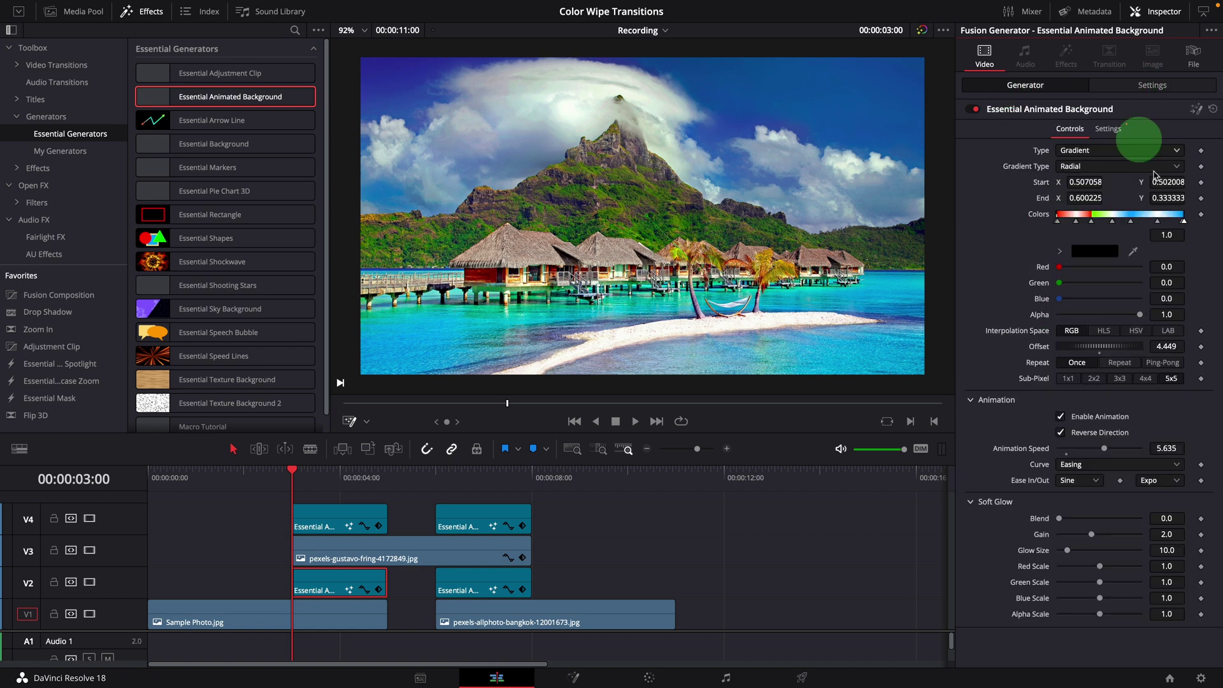
pyautogui.click(279, 473)
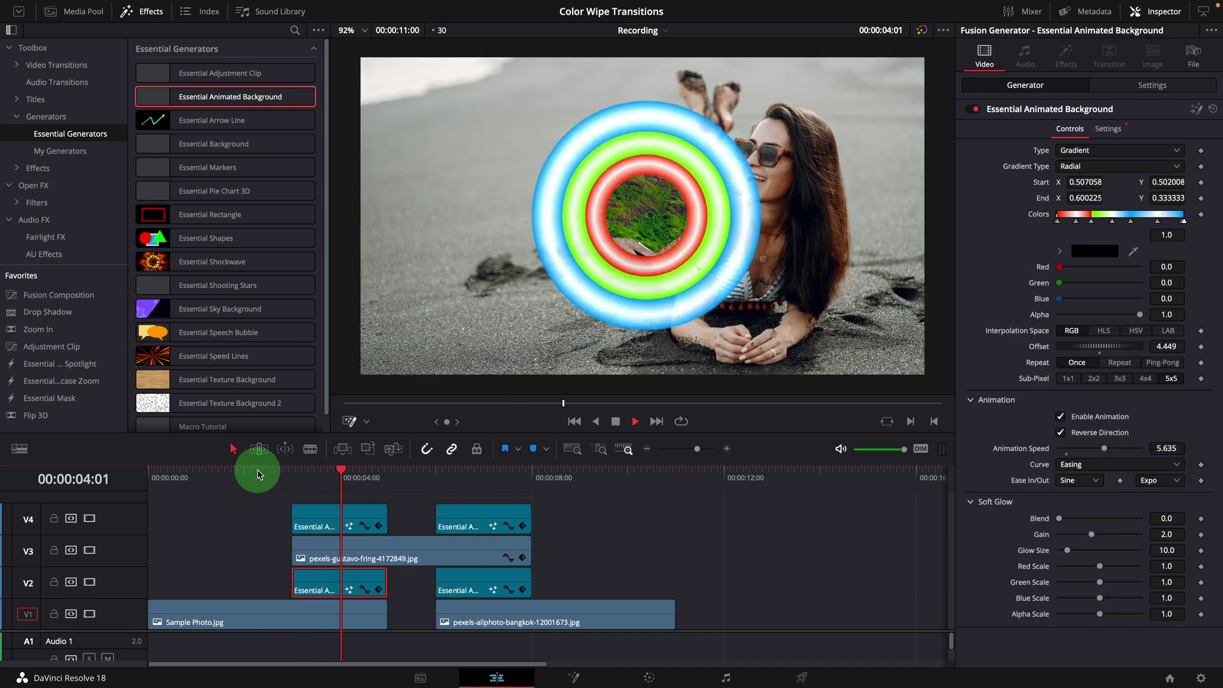
pyautogui.click(257, 474)
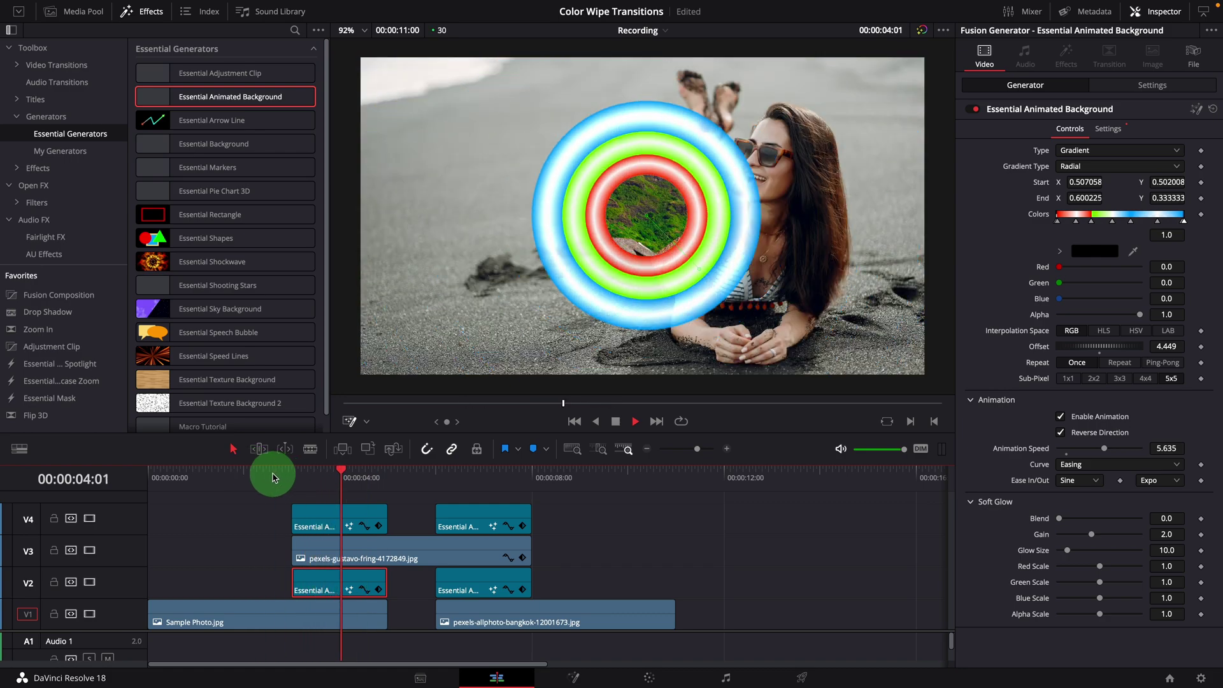
pyautogui.click(273, 473)
pyautogui.click(272, 473)
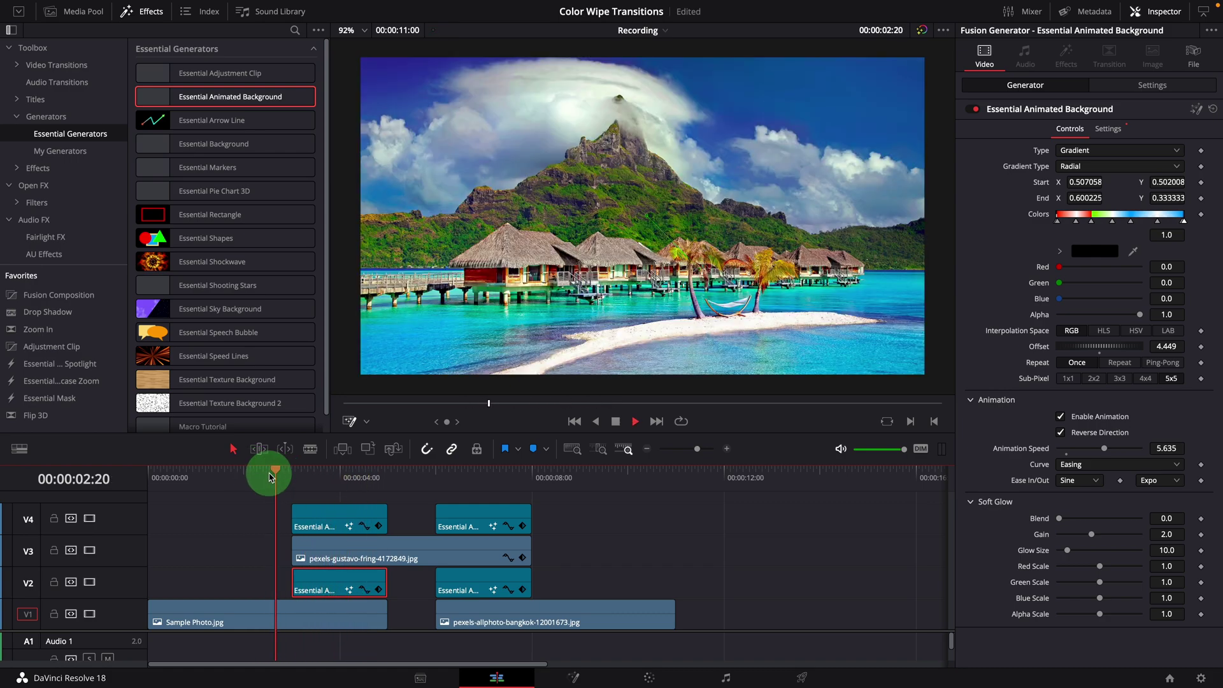